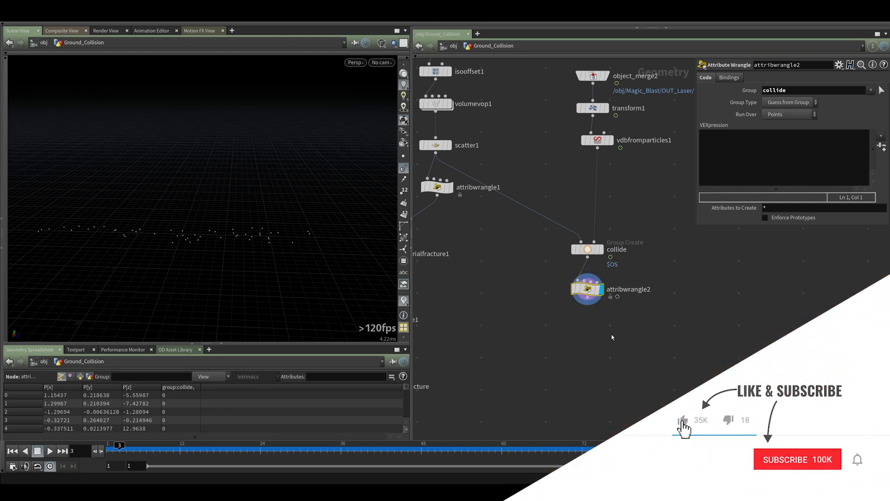
# Step: Write the VEX expression "@v = {0.1, 1, 0.1};" in attribwrangle2 to give the collide group points a velocity
pyautogui.moveTo(214, 295); pyautogui.dragTo(206, 258)
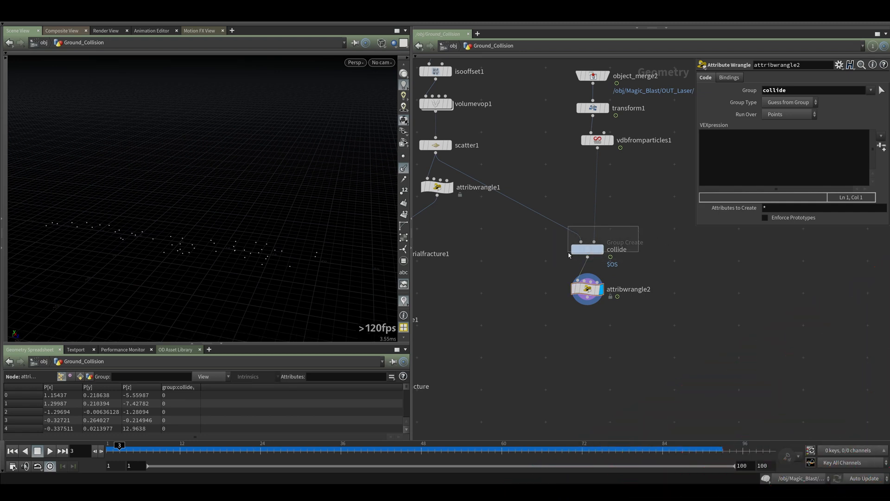
pyautogui.moveTo(634, 338); pyautogui.dragTo(561, 279)
pyautogui.click(747, 157)
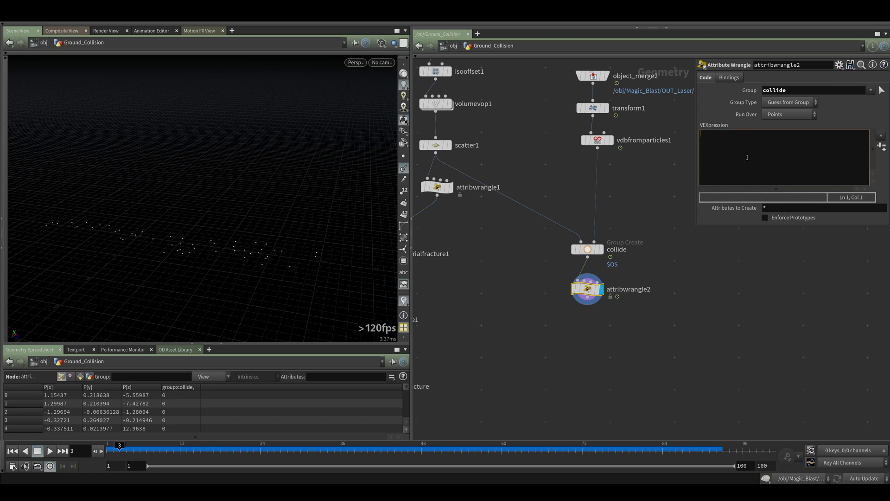
pyautogui.write('@v')
pyautogui.write(' = ')
pyautogui.write('{}')
pyautogui.write('0.1')
pyautogui.write('};')
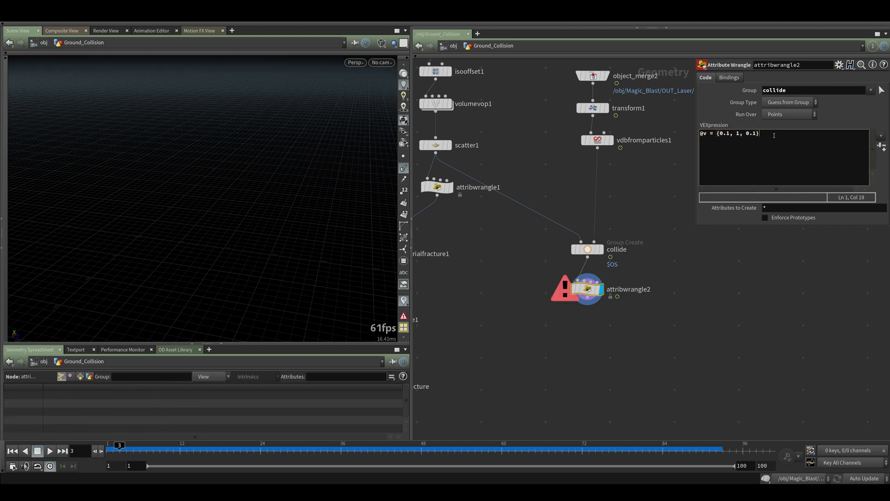
pyautogui.doubleClick(738, 135)
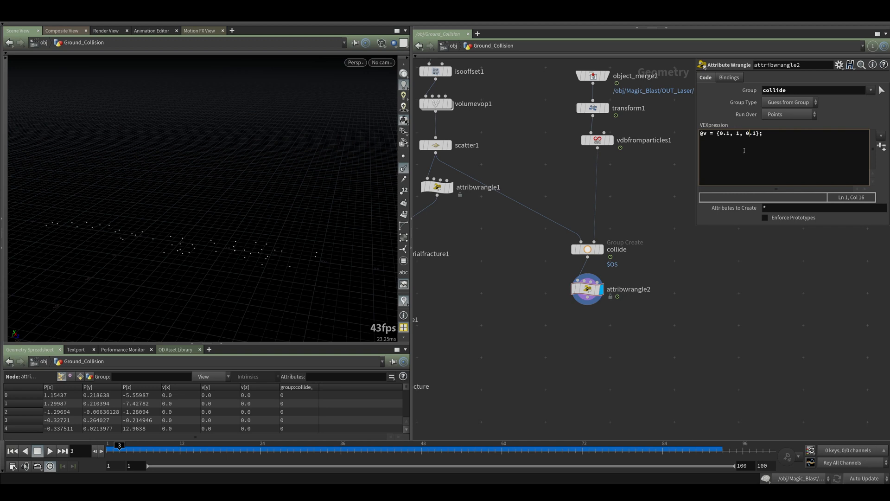
pyautogui.moveTo(190, 249); pyautogui.dragTo(189, 236)
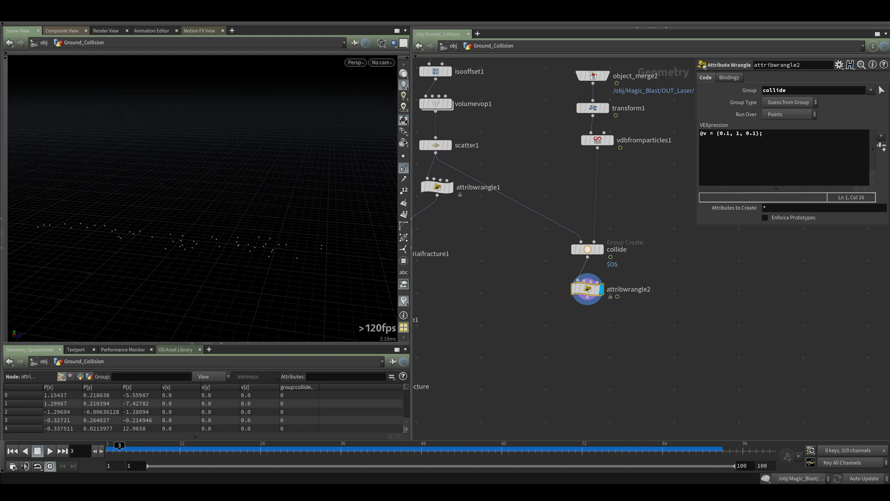
# Step: Add an Attribute VOP node after attribwrangle2 in the Ground_Collision network
pyautogui.moveTo(602, 326); pyautogui.dragTo(596, 290, button='middle')
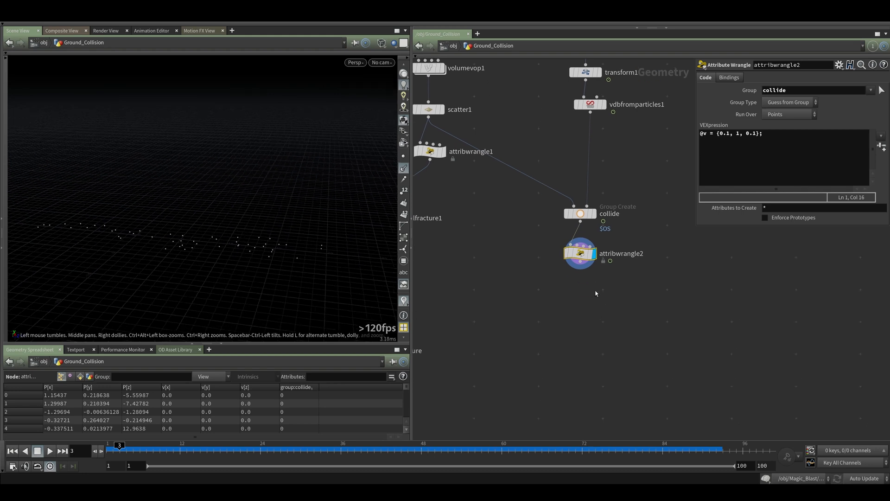
pyautogui.press('Tab')
pyautogui.write('at')
pyautogui.press('BackSpace')
pyautogui.press('BackSpace')
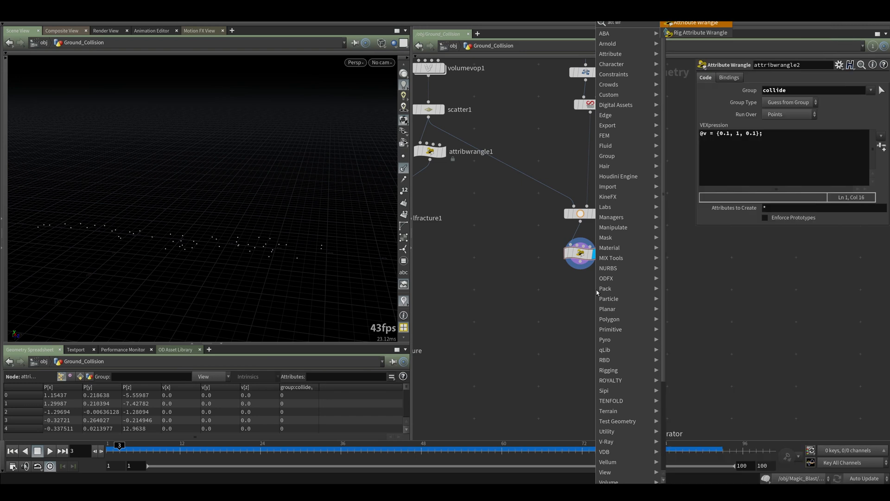
pyautogui.write('at')
pyautogui.press('BackSpace')
pyautogui.press('BackSpace')
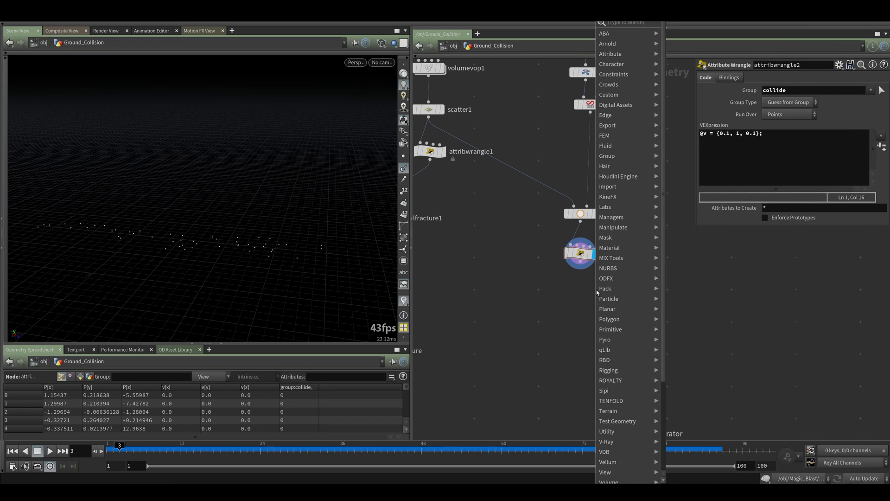
pyautogui.write('att vop')
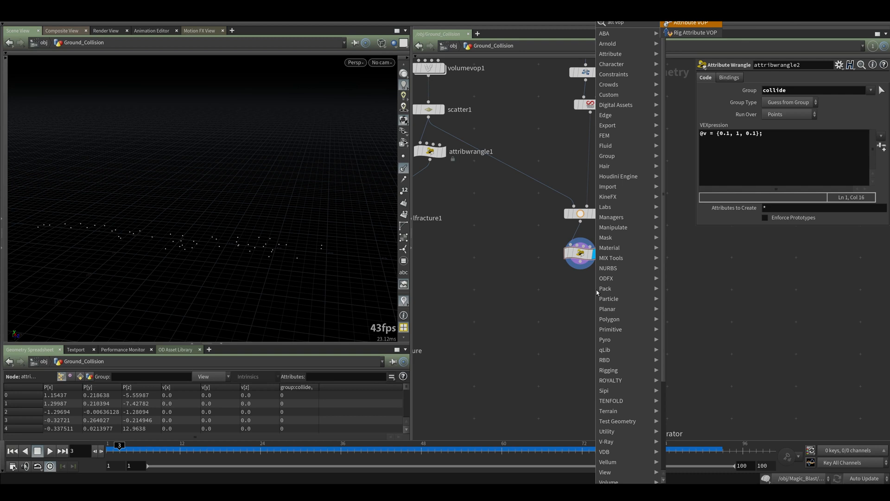
pyautogui.press('Return')
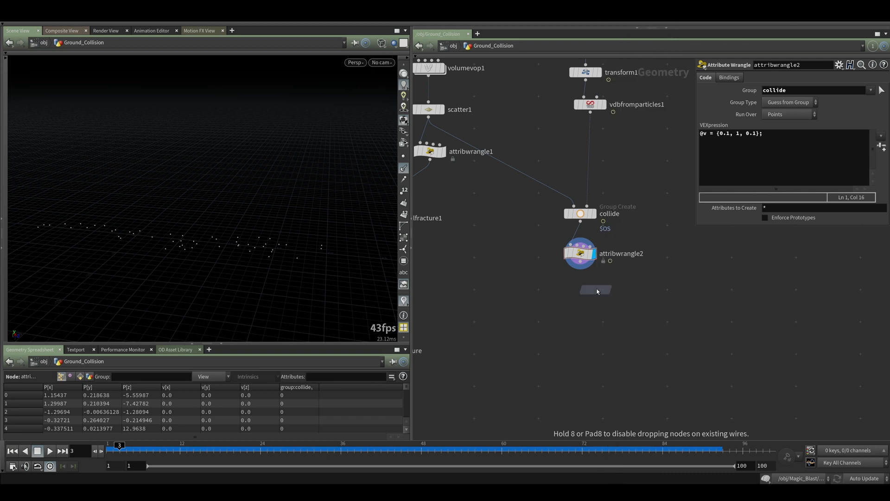
pyautogui.click(580, 287)
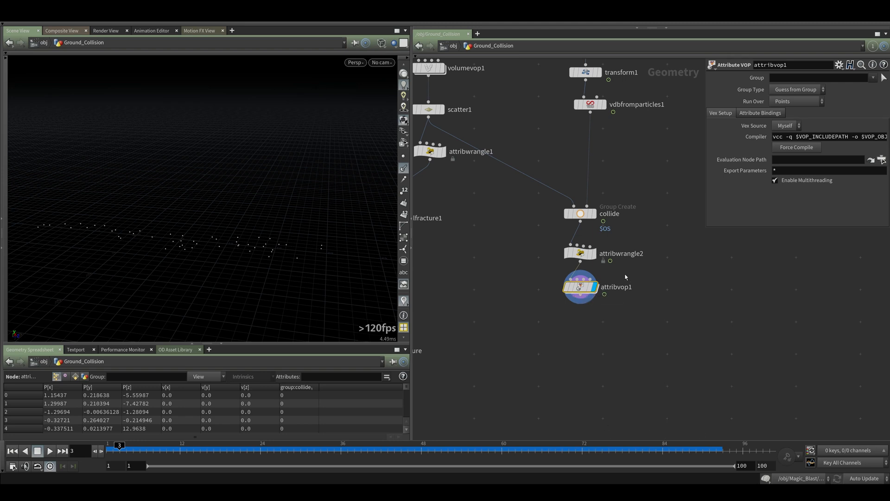
# Step: Move the timeline to frame 7 and examine the points and their velocity values
pyautogui.moveTo(162, 288); pyautogui.dragTo(173, 286)
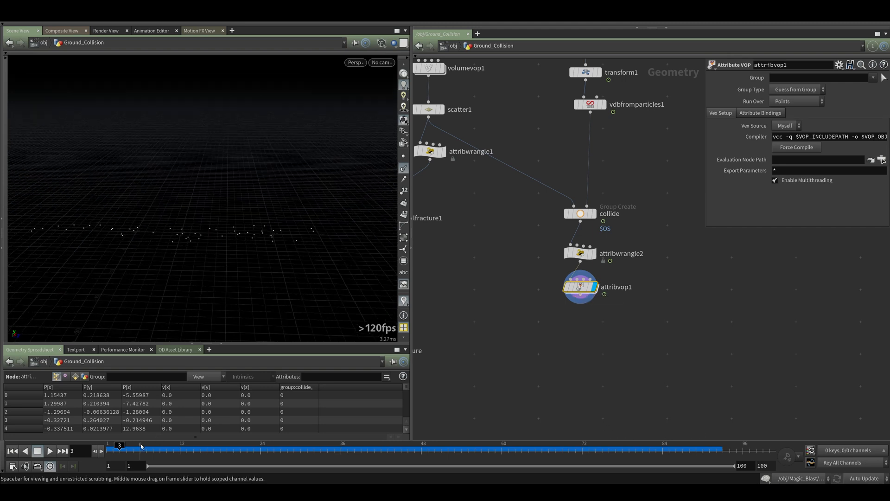
pyautogui.moveTo(135, 447); pyautogui.dragTo(146, 447)
pyautogui.moveTo(185, 230); pyautogui.dragTo(182, 248)
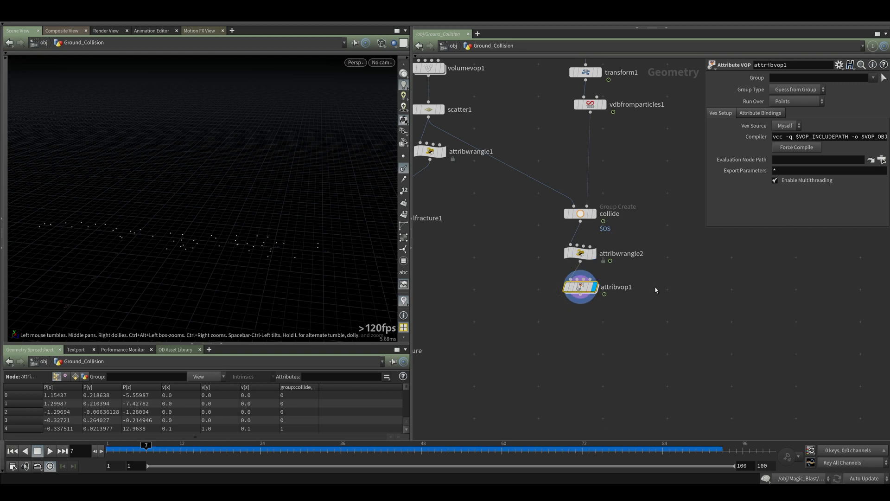
# Step: Inside the Attribute VOP, connect the global v output to both the v and N inputs of the geometry output
pyautogui.doubleClick(585, 289)
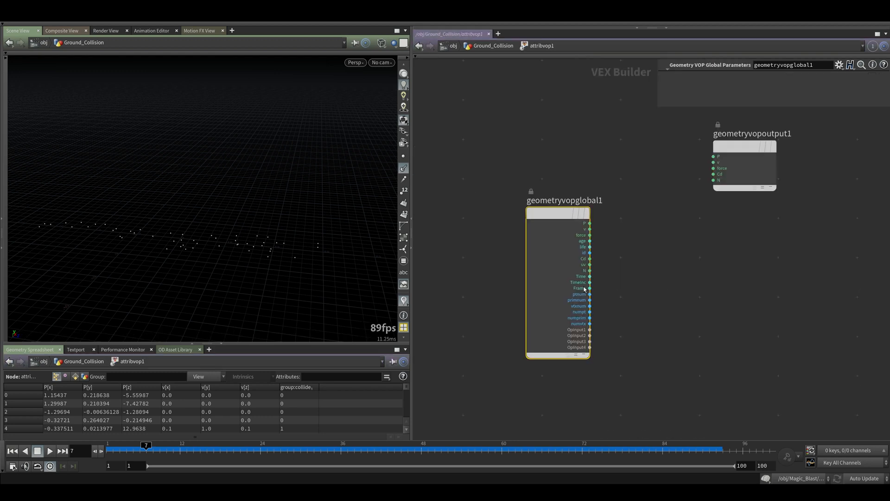
pyautogui.scroll(3, 594, 227)
pyautogui.moveTo(598, 186); pyautogui.dragTo(710, 221)
pyautogui.moveTo(469, 243); pyautogui.dragTo(691, 231)
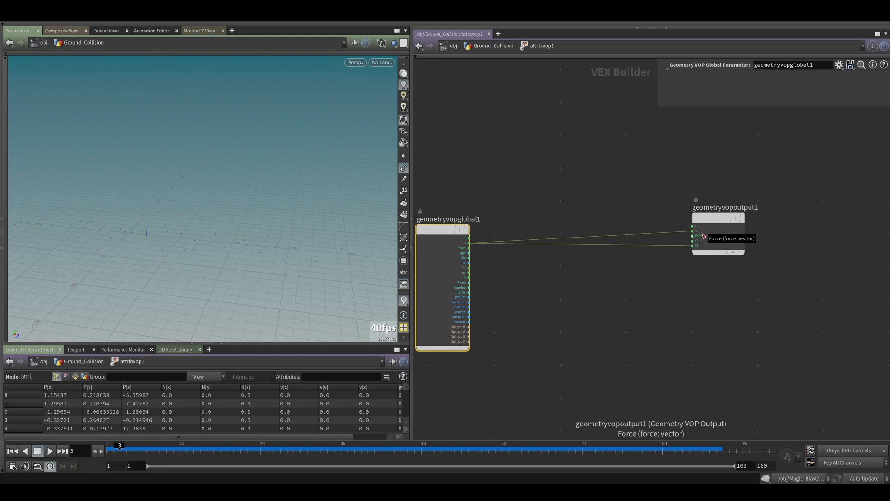
pyautogui.moveTo(712, 220); pyautogui.dragTo(725, 227)
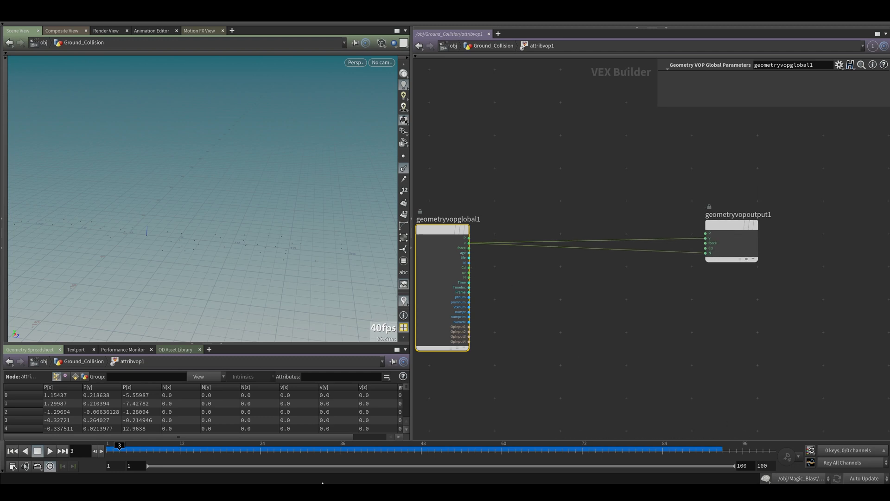
# Step: Advance the timeline to frame 5 and examine the direction and size of the normals on the ground points
pyautogui.moveTo(173, 254); pyautogui.dragTo(152, 229)
pyautogui.moveTo(151, 230); pyautogui.dragTo(152, 237, button='right')
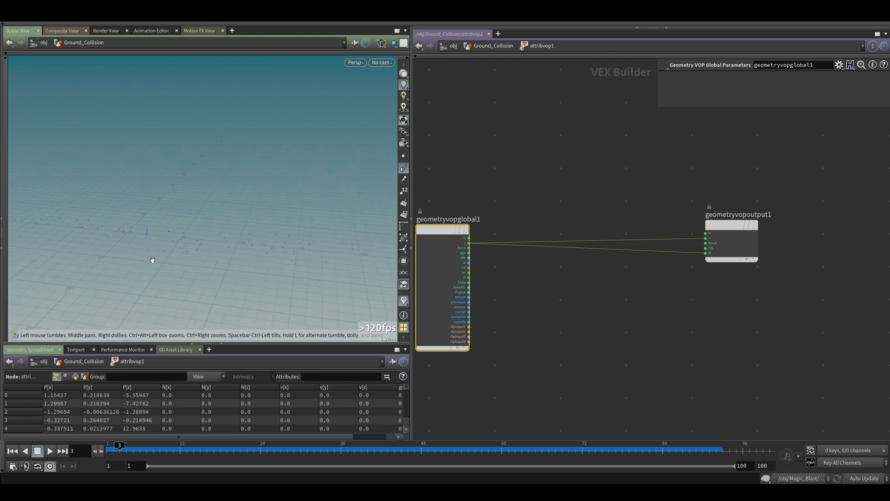
pyautogui.press('Right')
pyautogui.press('Right')
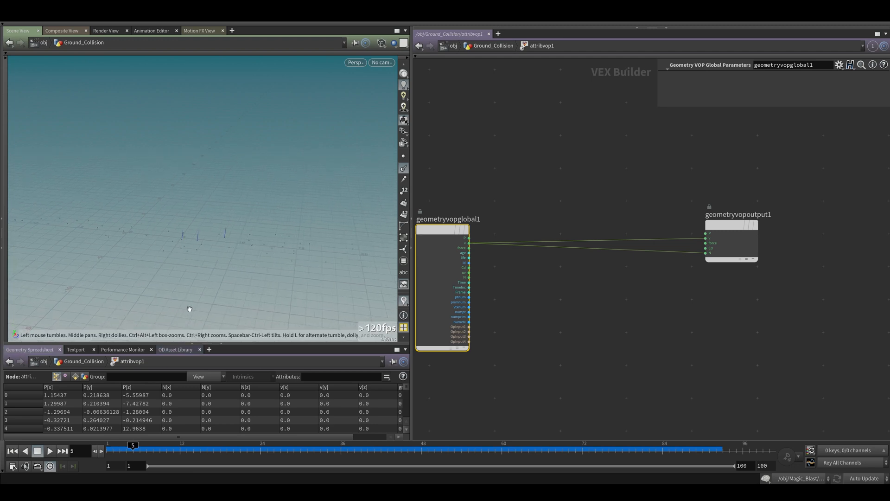
pyautogui.moveTo(207, 268)
pyautogui.mouseDown(button='right')
pyautogui.moveTo(198, 169)
pyautogui.moveTo(197, 249)
pyautogui.moveTo(216, 166)
pyautogui.moveTo(207, 224)
pyautogui.moveTo(213, 246)
pyautogui.moveTo(225, 232)
pyautogui.moveTo(217, 254)
pyautogui.mouseUp(button='right')
pyautogui.moveTo(253, 224); pyautogui.dragTo(299, 242, button='right')
pyautogui.moveTo(300, 238); pyautogui.dragTo(253, 241, button='middle')
pyautogui.press('Right')
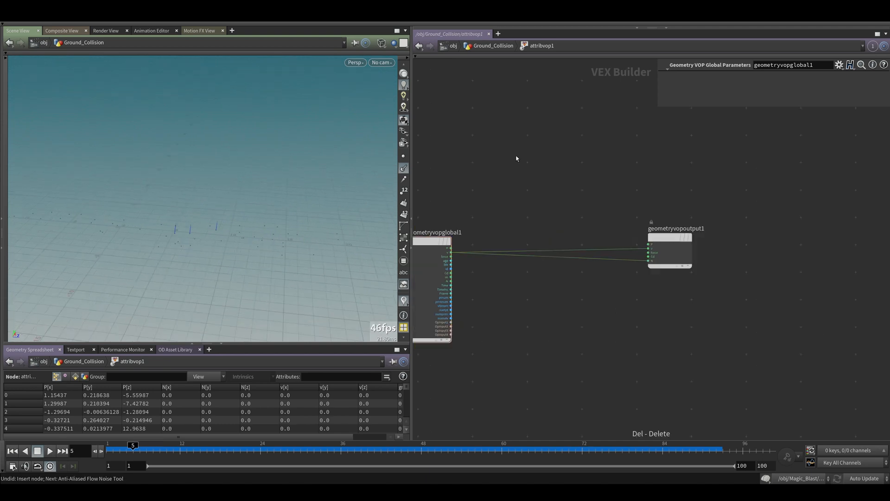
# Step: Add a Length node to the VOP network and feed the global v output into it
pyautogui.press('Tab')
pyautogui.write('leng')
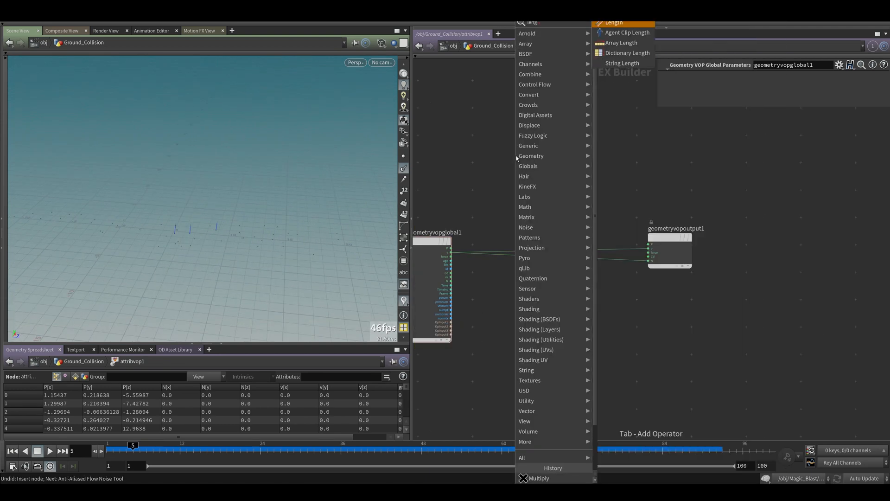
pyautogui.press('Return')
pyautogui.click(539, 170)
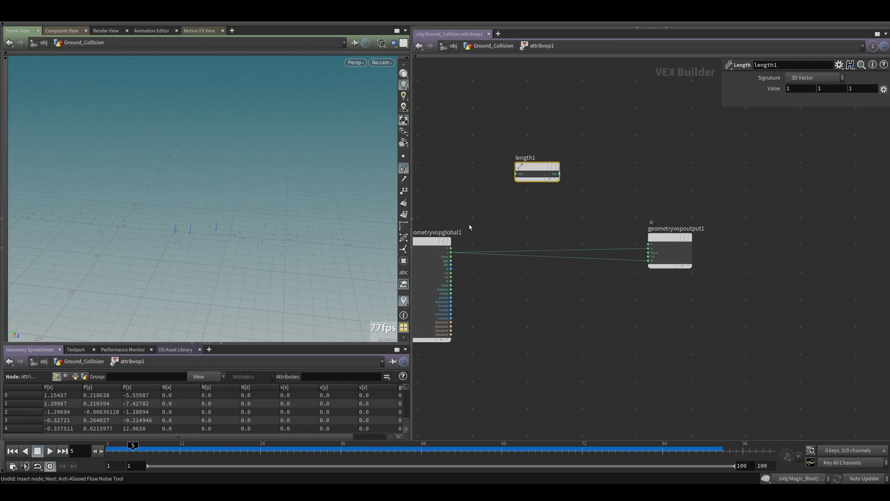
pyautogui.moveTo(452, 253); pyautogui.dragTo(516, 174)
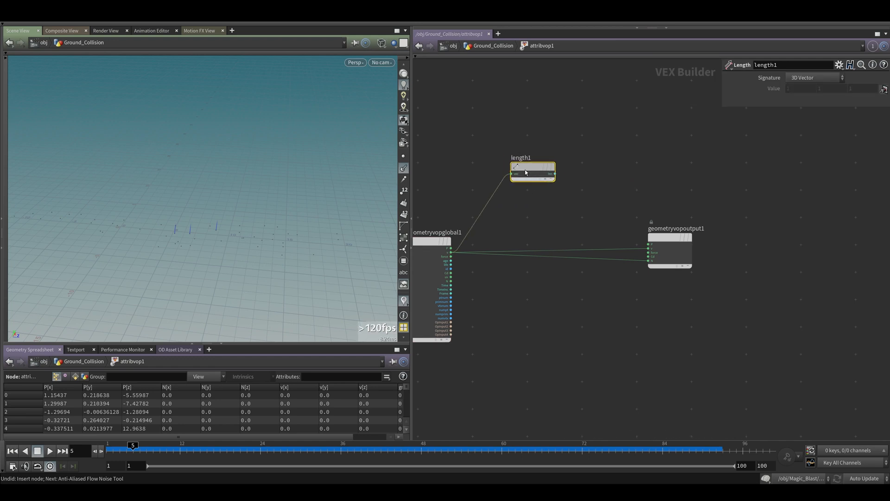
# Step: Add a Multiply node and connect the Length node's result to its first input
pyautogui.press('Tab')
pyautogui.write('mult')
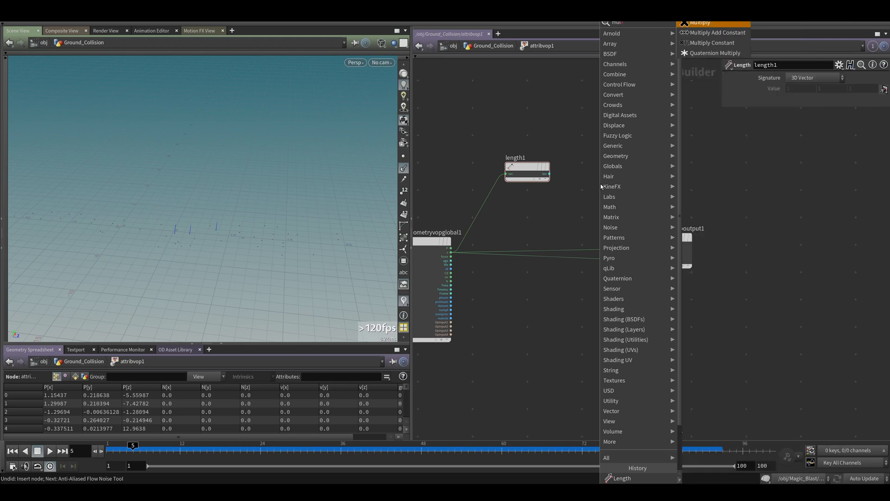
pyautogui.press('Return')
pyautogui.click(601, 187)
pyautogui.moveTo(549, 174); pyautogui.dragTo(578, 192)
pyautogui.moveTo(590, 188)
pyautogui.mouseDown()
pyautogui.moveTo(616, 180)
pyautogui.moveTo(607, 186)
pyautogui.mouseUp()
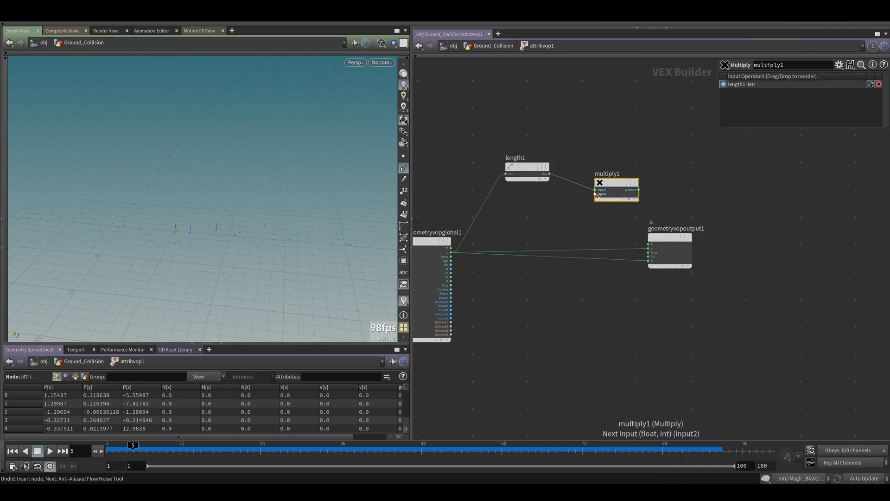
pyautogui.rightClick(596, 194)
pyautogui.click(608, 220)
pyautogui.moveTo(561, 188); pyautogui.dragTo(552, 213)
pyautogui.click(552, 212)
pyautogui.press('Delete')
# Step: Create a parameter for the Multiply node's second input, with the name "lenght" and the label "Lenght"
pyautogui.rightClick(595, 194)
pyautogui.click(605, 204)
pyautogui.moveTo(568, 185); pyautogui.dragTo(527, 217)
pyautogui.click(734, 76)
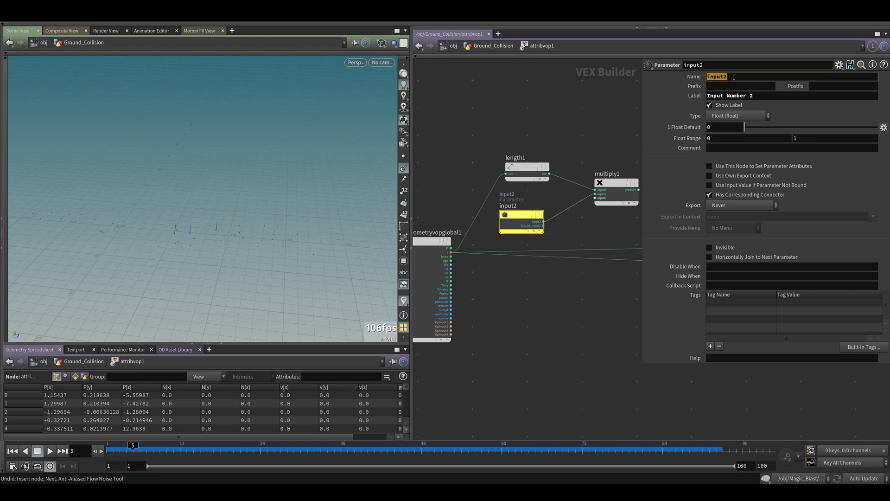
pyautogui.write('lenght')
pyautogui.click(764, 95)
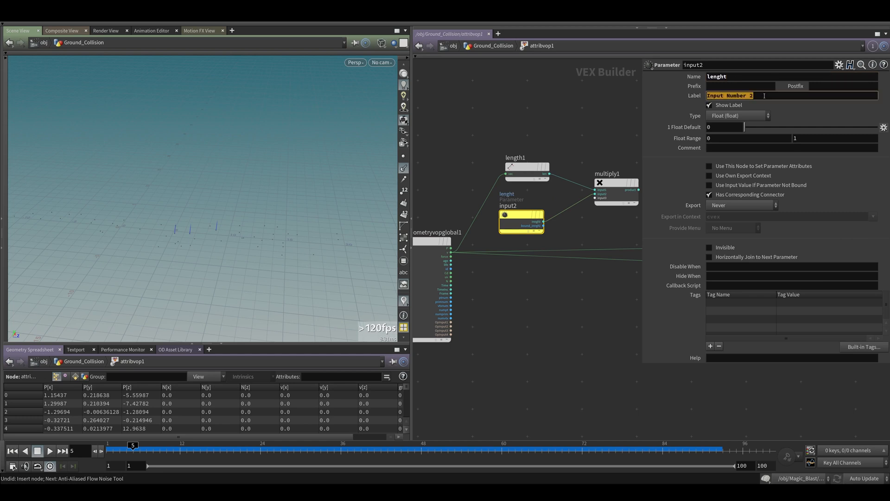
pyautogui.write('Len')
# Step: Rearrange the VOP nodes, moving the geometry output farther from the Multiply node to make room between them
pyautogui.moveTo(579, 235); pyautogui.dragTo(487, 219, button='middle')
pyautogui.moveTo(578, 224); pyautogui.dragTo(601, 245)
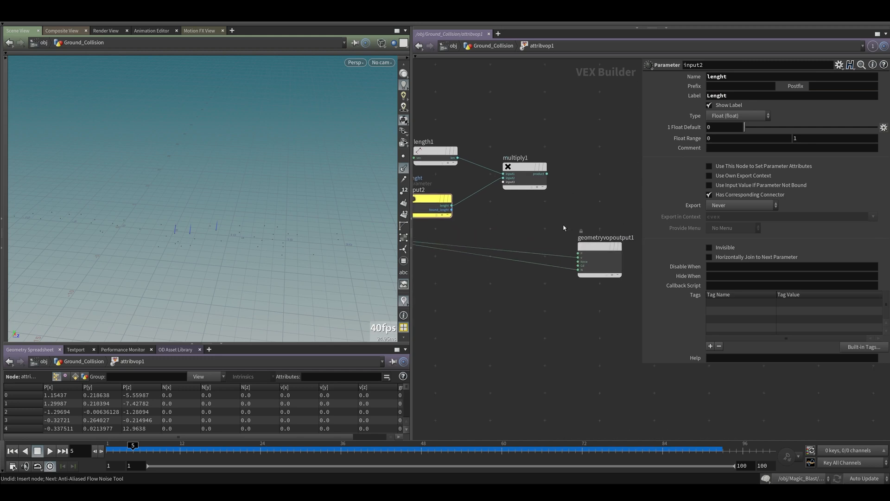
pyautogui.scroll(-3, 554, 218)
pyautogui.moveTo(553, 217); pyautogui.dragTo(445, 154)
pyautogui.moveTo(478, 181); pyautogui.dragTo(469, 165)
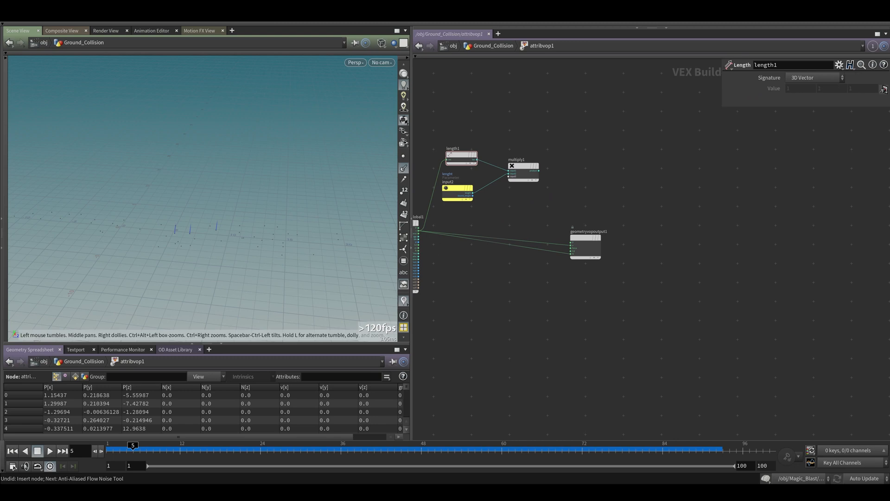
pyautogui.moveTo(585, 238); pyautogui.dragTo(655, 239)
pyautogui.scroll(4, 625, 221)
pyautogui.scroll(-3, 619, 263)
pyautogui.moveTo(576, 253); pyautogui.dragTo(644, 258, button='middle')
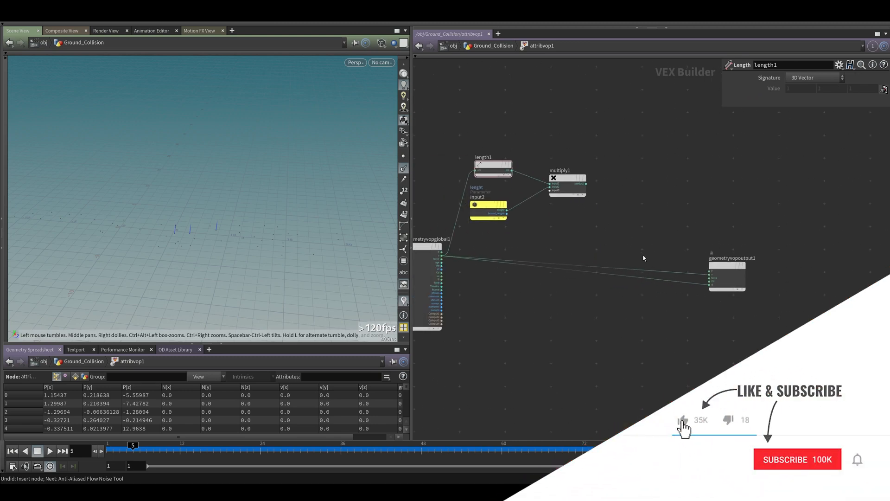
# Step: Insert a second Multiply node on the v wire to the geometry output and feed the first Multiply's product into its second input
pyautogui.scroll(3, 695, 260)
pyautogui.moveTo(676, 288); pyautogui.dragTo(655, 234)
pyautogui.write('mul')
pyautogui.press('Return')
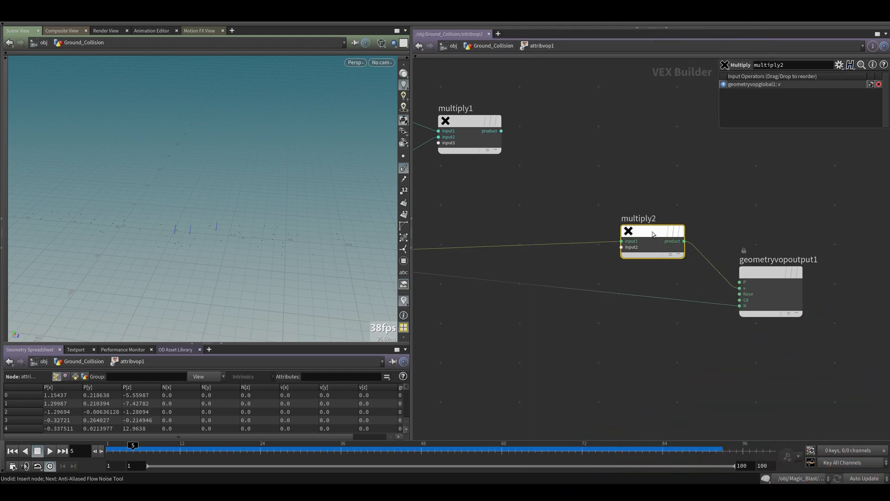
pyautogui.click(657, 232)
pyautogui.moveTo(502, 131); pyautogui.dragTo(626, 245)
pyautogui.click(482, 139)
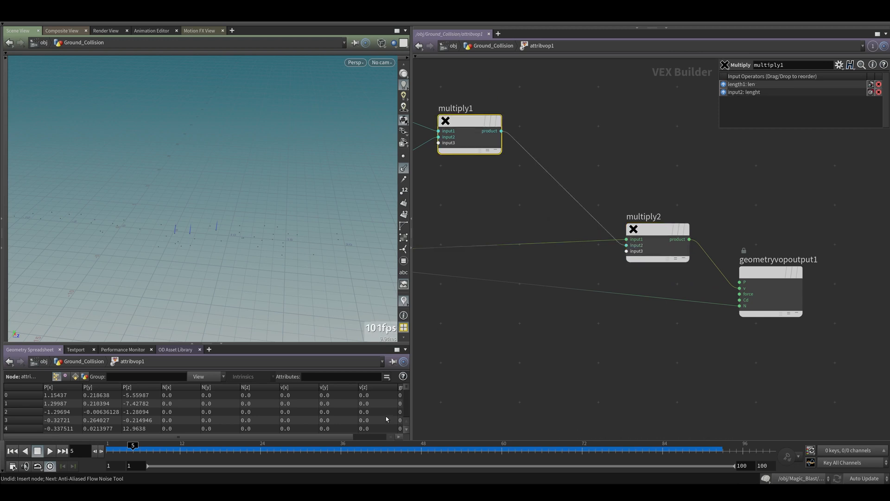
# Step: Go to frame 6 and connect the second Multiply's product to the geometry output's N input
pyautogui.click(140, 451)
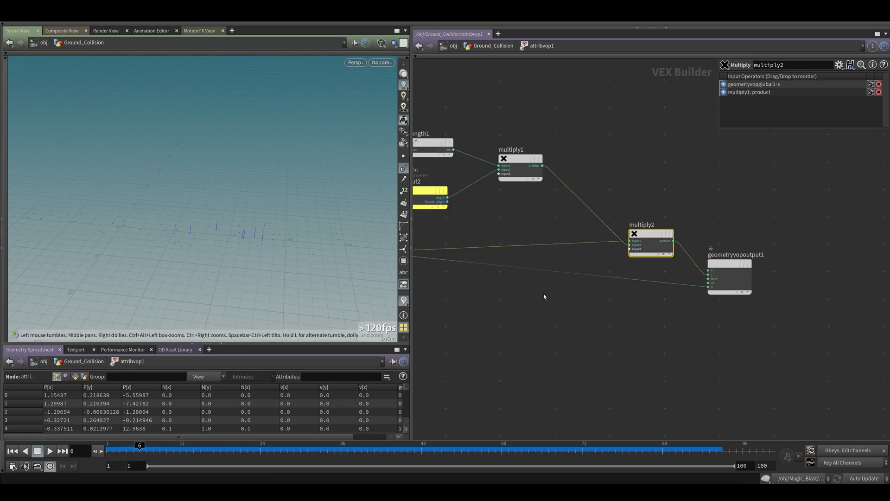
pyautogui.moveTo(544, 297); pyautogui.dragTo(508, 291, button='middle')
pyautogui.moveTo(708, 266); pyautogui.dragTo(651, 241)
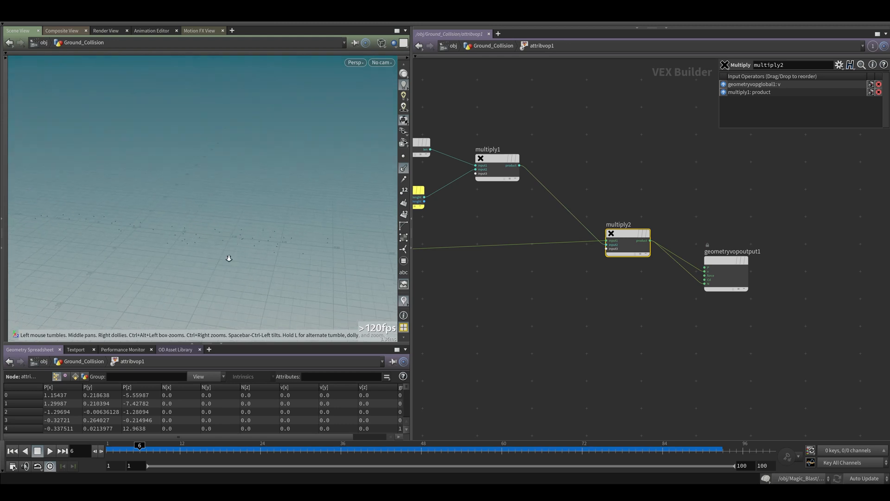
# Step: Return to the Ground_Collision network and set the Attribute VOP's Lenght parameter to 1
pyautogui.click(503, 46)
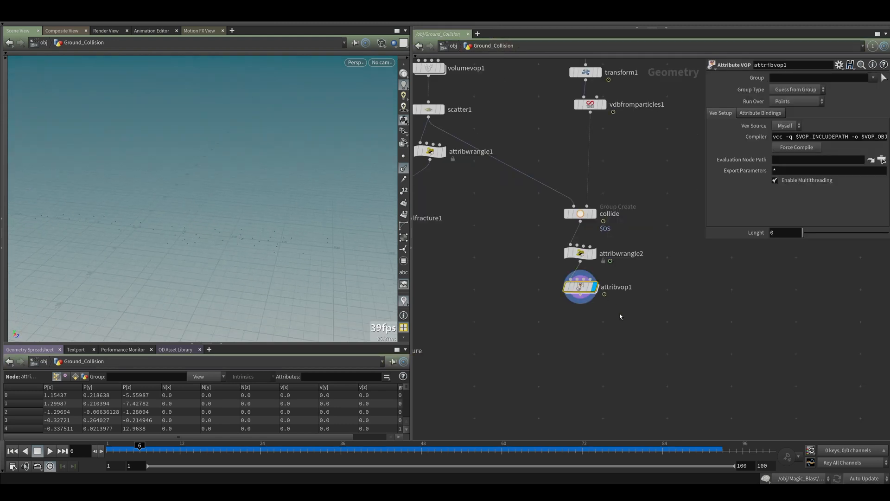
pyautogui.moveTo(755, 240); pyautogui.dragTo(747, 263)
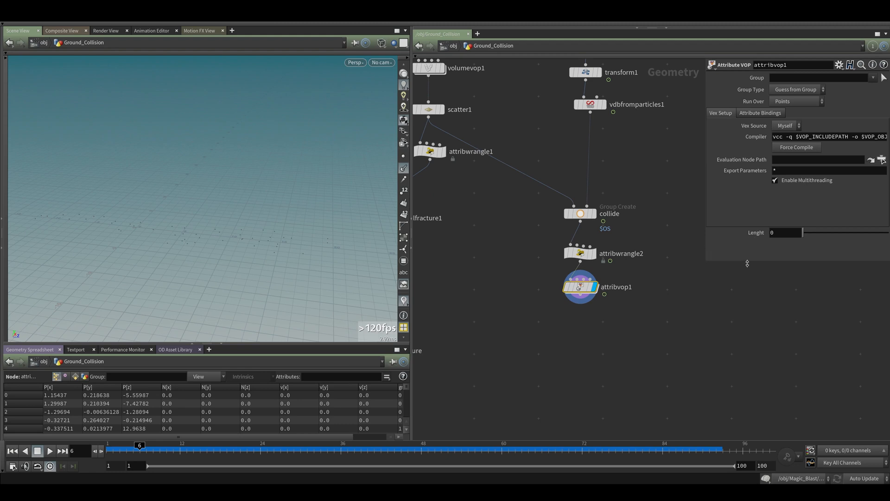
pyautogui.click(778, 234)
pyautogui.press('Return')
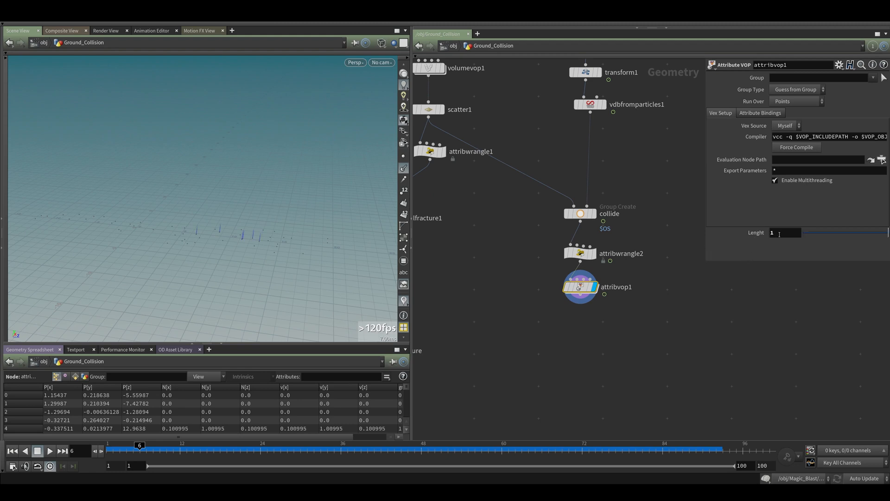
pyautogui.press('Return')
pyautogui.press('Return')
# Step: Try Lenght values of 4 and 6 on the Attribute VOP and settle on 4
pyautogui.doubleClick(779, 234)
pyautogui.write('4')
pyautogui.press('Return')
pyautogui.write('6')
pyautogui.press('Return')
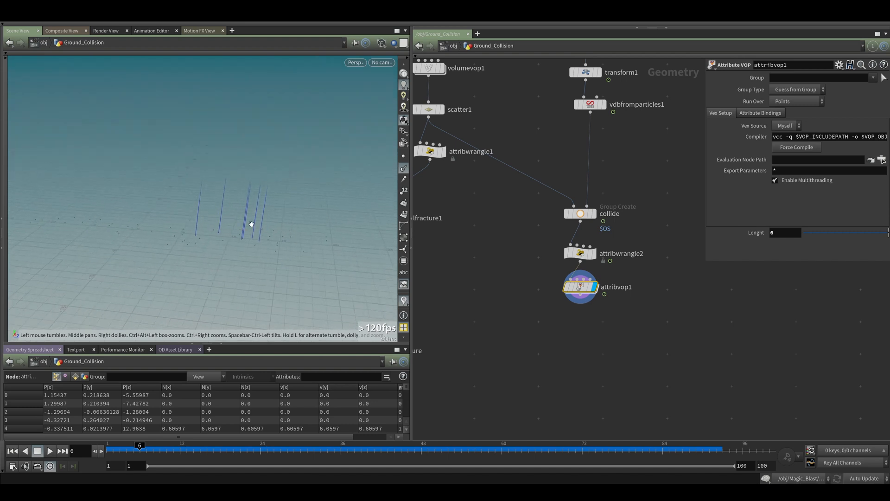
pyautogui.doubleClick(779, 233)
pyautogui.write('4')
pyautogui.press('Return')
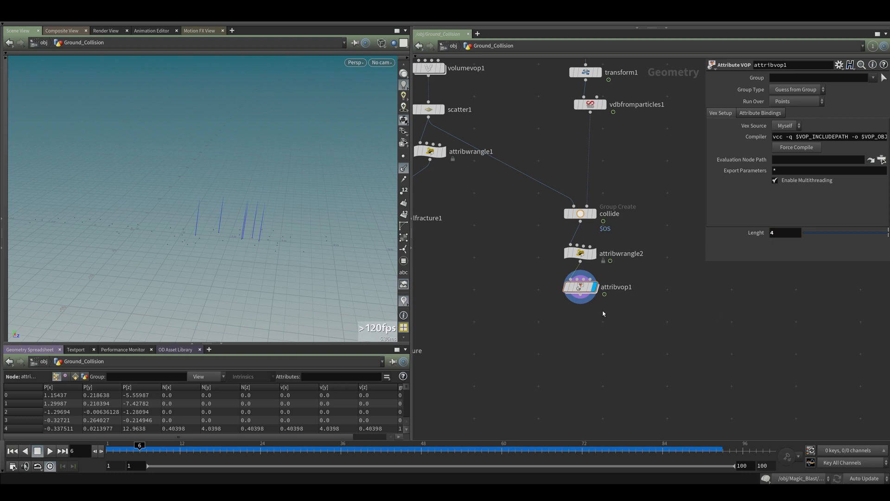
# Step: Orbit around the velocity lines to check them and reopen the network inside attribvop1
pyautogui.moveTo(285, 276); pyautogui.dragTo(265, 244)
pyautogui.click(772, 235)
pyautogui.scroll(-3, 616, 315)
pyautogui.scroll(3, 589, 308)
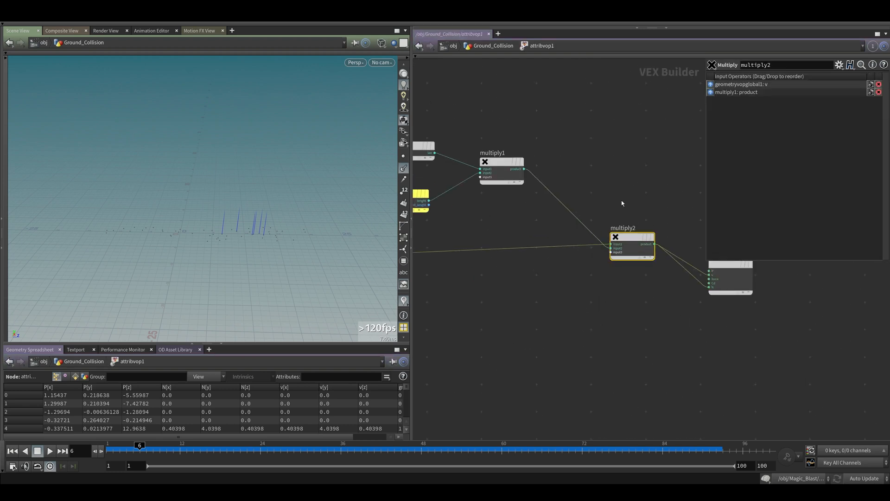
pyautogui.moveTo(622, 203); pyautogui.dragTo(734, 209, button='middle')
pyautogui.moveTo(255, 206); pyautogui.dragTo(229, 271)
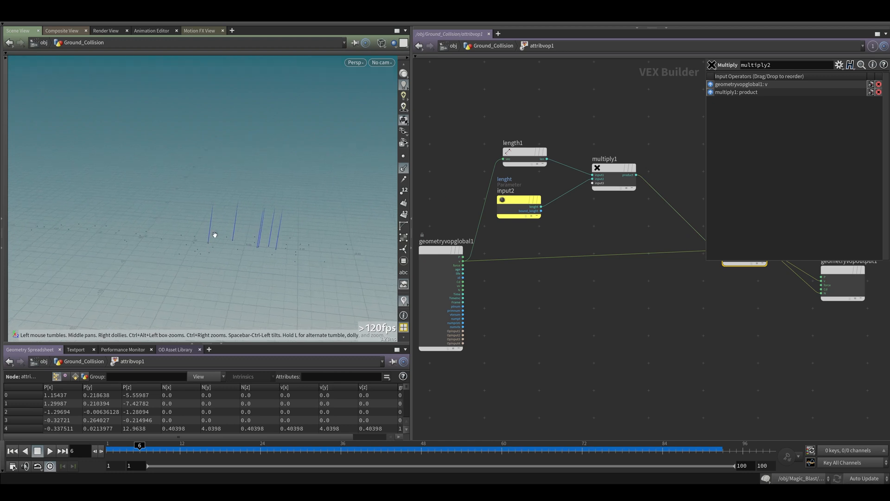
pyautogui.moveTo(219, 234); pyautogui.dragTo(219, 248)
# Step: Add an Anti-Aliased Flow Noise node below the v wire, beside the geometry global node
pyautogui.click(535, 311)
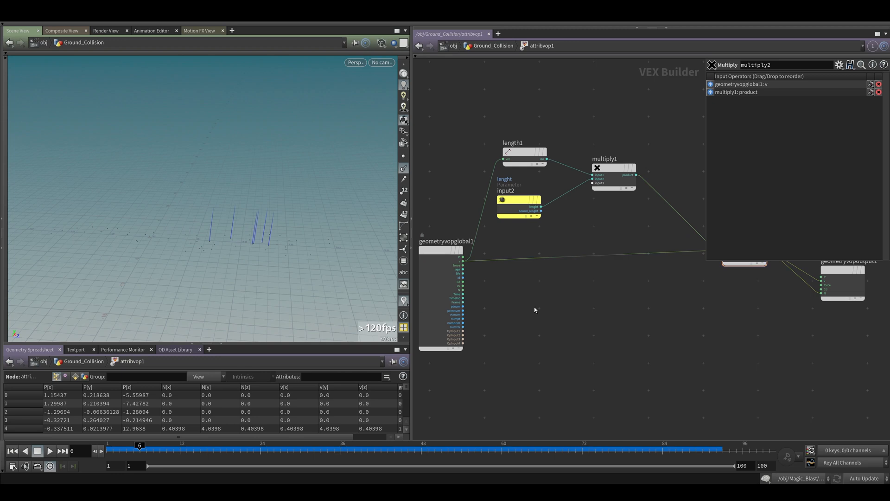
pyautogui.press('Tab')
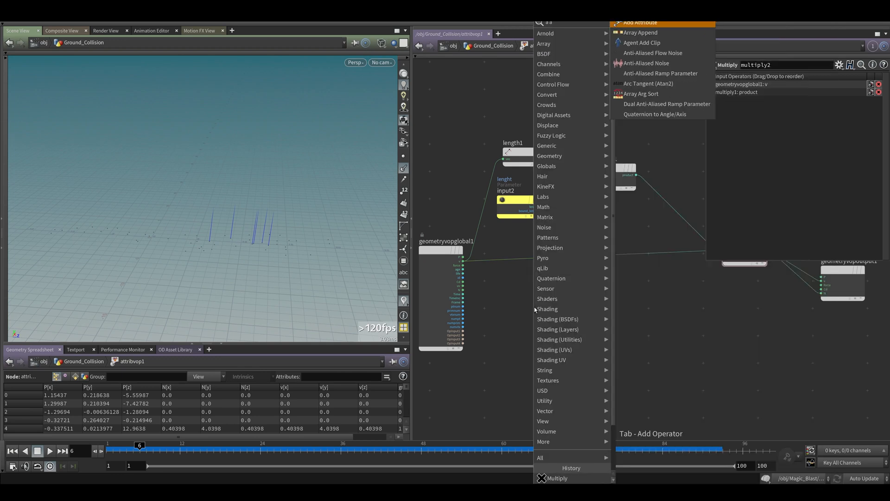
pyautogui.press('Down')
pyautogui.press('Down')
pyautogui.press('Down')
pyautogui.press('Down')
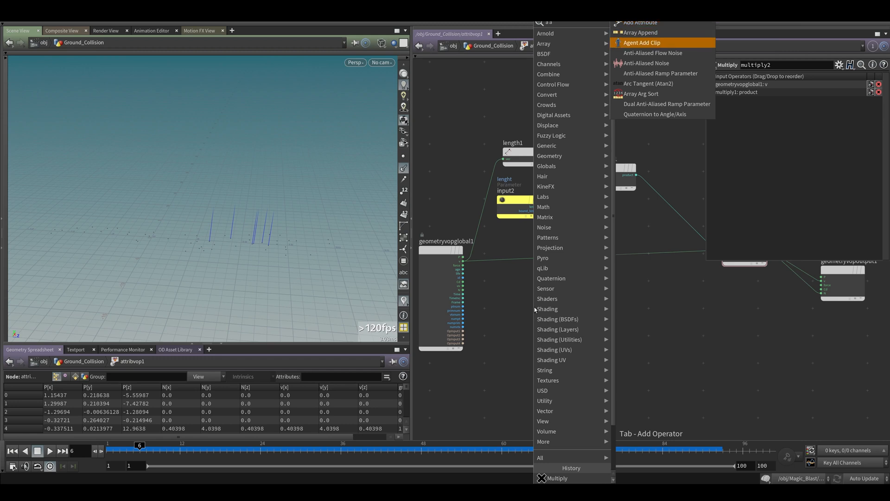
pyautogui.press('Up')
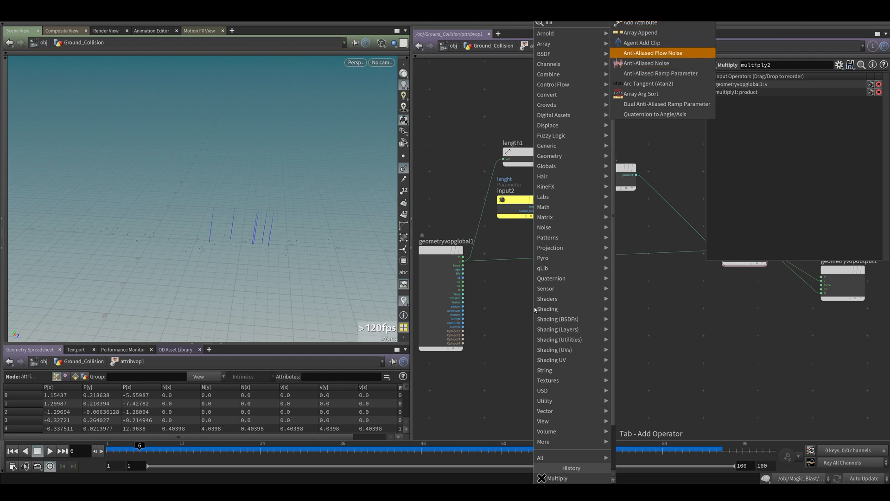
pyautogui.press('Return')
pyautogui.click(543, 312)
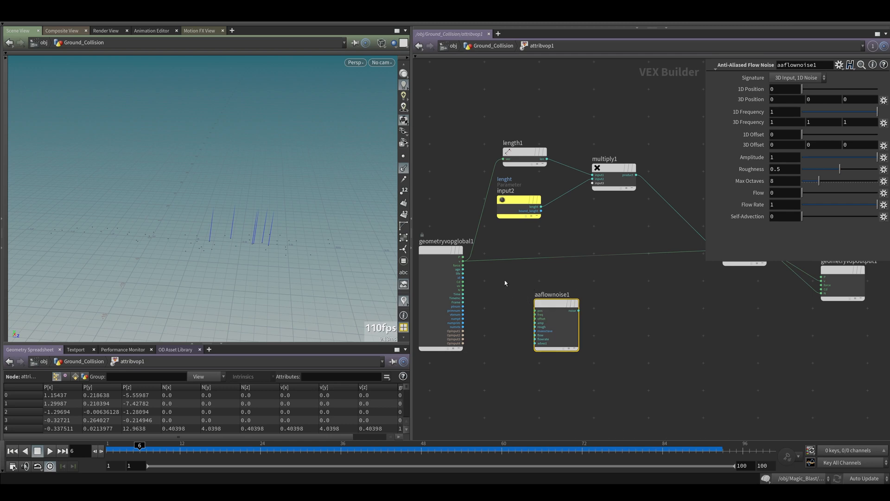
# Step: Connect the geometry global node's P output to the flow noise's pos input
pyautogui.scroll(2, 466, 269)
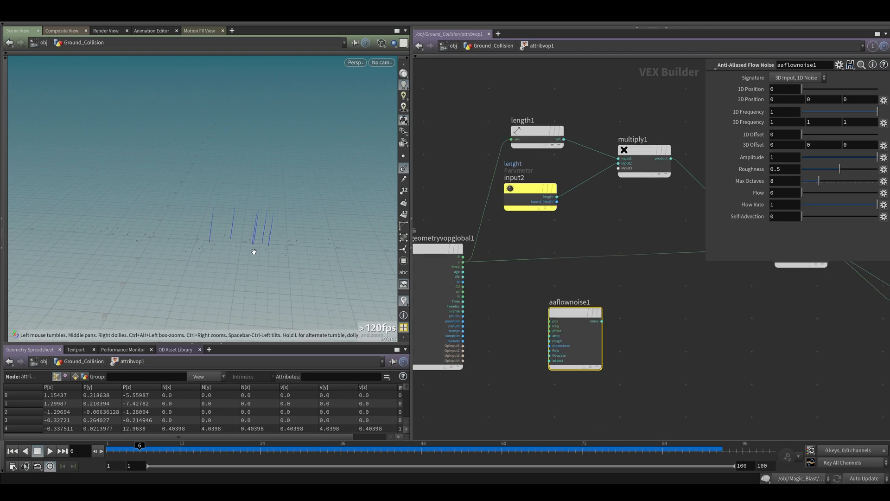
pyautogui.scroll(1, 502, 289)
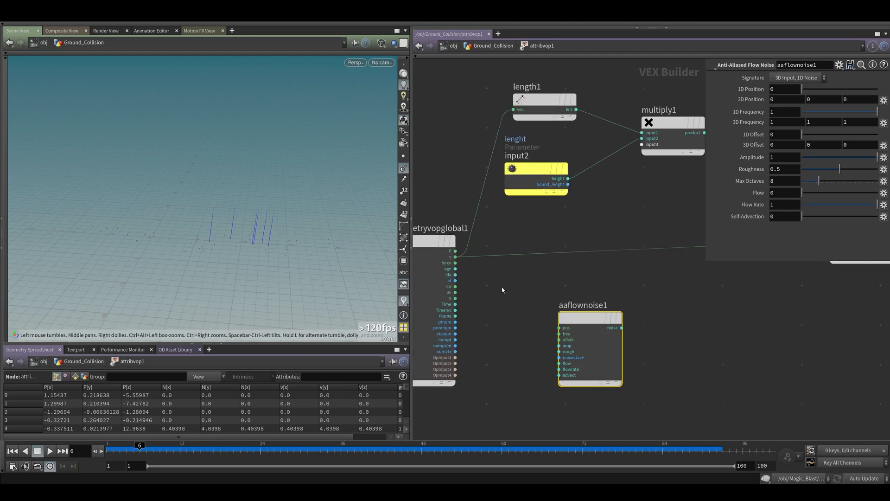
pyautogui.moveTo(456, 250); pyautogui.dragTo(559, 327)
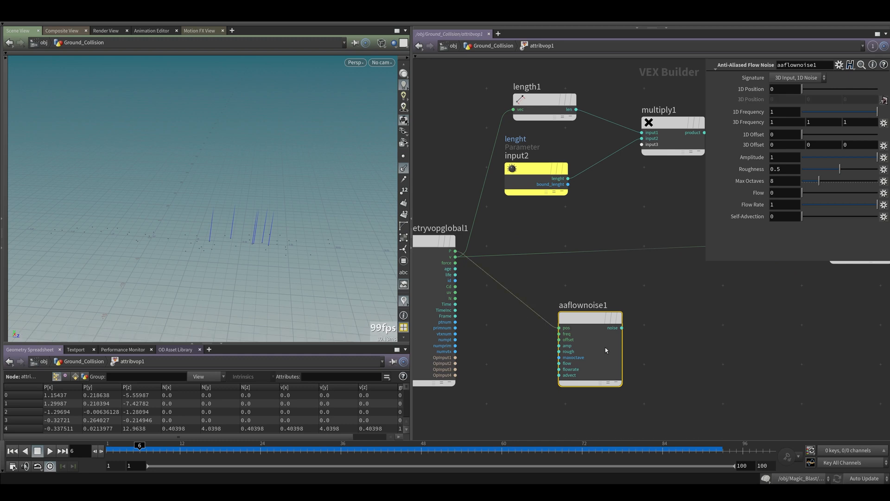
# Step: Insert an Add node on the v wire between the geometry global node and the second Multiply
pyautogui.moveTo(664, 346); pyautogui.dragTo(628, 340, button='middle')
pyautogui.scroll(-1, 622, 241)
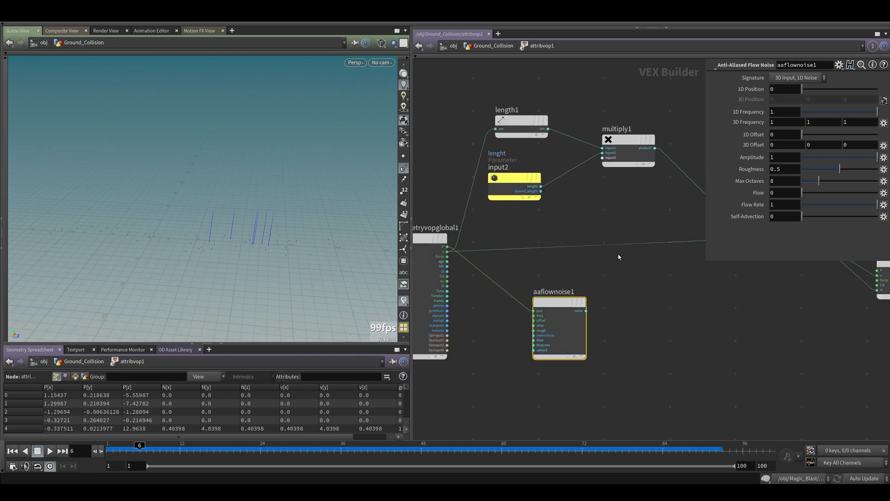
pyautogui.scroll(-1, 511, 259)
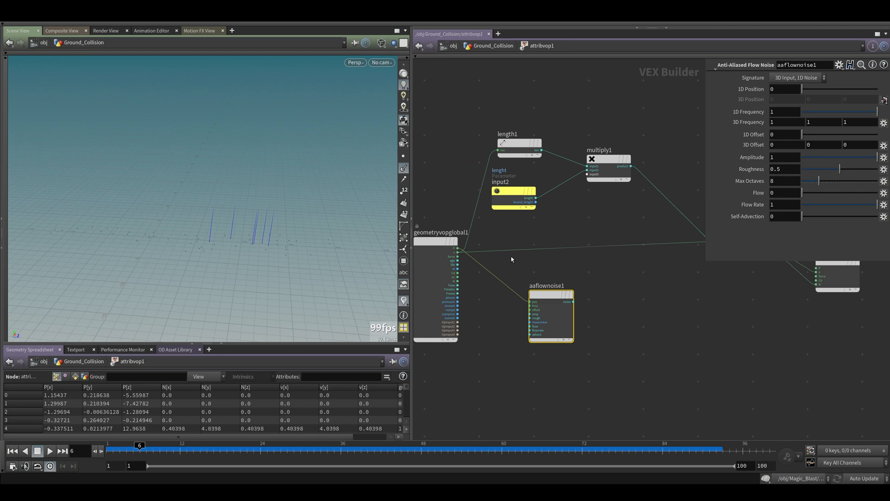
pyautogui.moveTo(621, 278); pyautogui.dragTo(575, 271, button='middle')
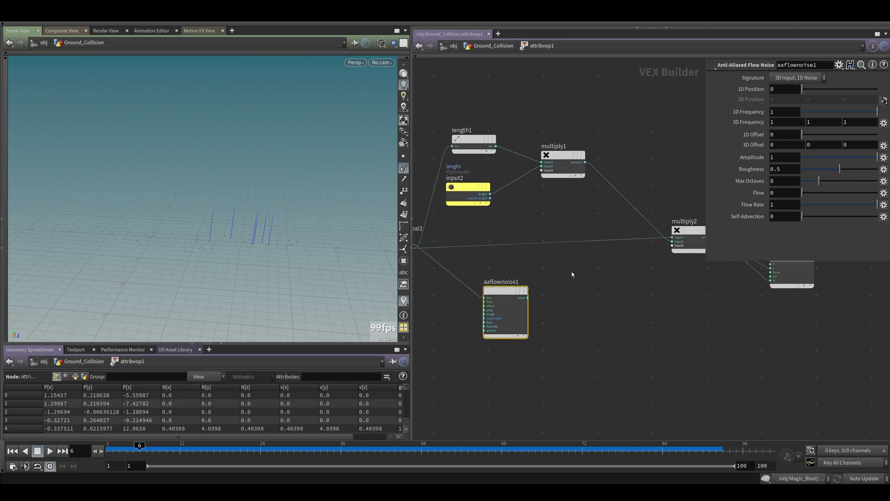
pyautogui.press('Tab')
pyautogui.write('ad')
pyautogui.press('Return')
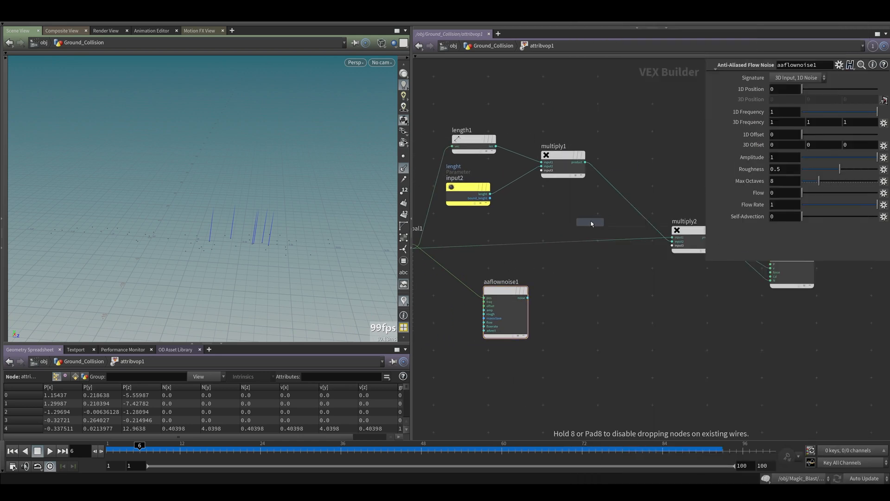
pyautogui.click(556, 245)
# Step: Feed the flow noise output into the Add node's second input and move the noise node closer to the geometry global node
pyautogui.moveTo(499, 262); pyautogui.dragTo(551, 263, button='middle')
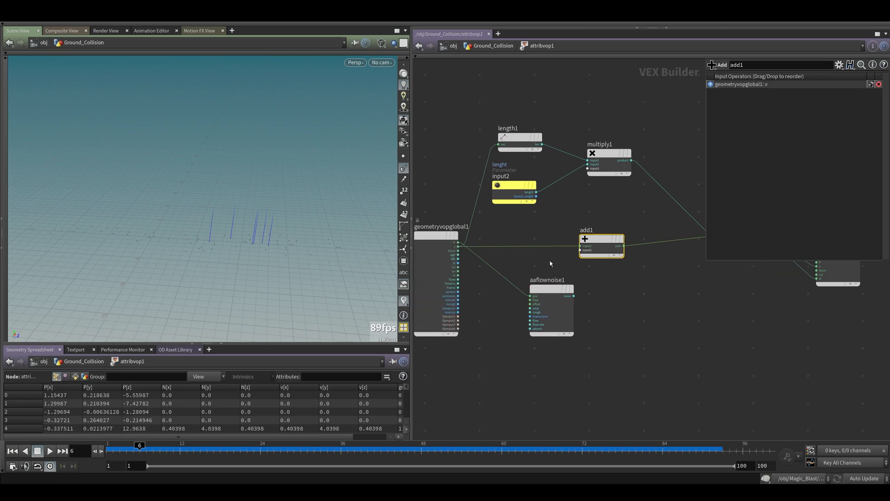
pyautogui.moveTo(579, 250); pyautogui.dragTo(540, 291)
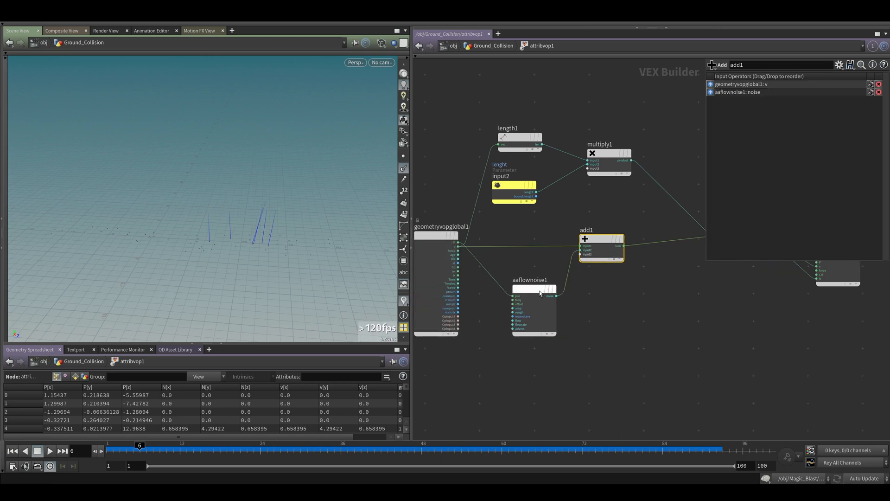
pyautogui.click(541, 291)
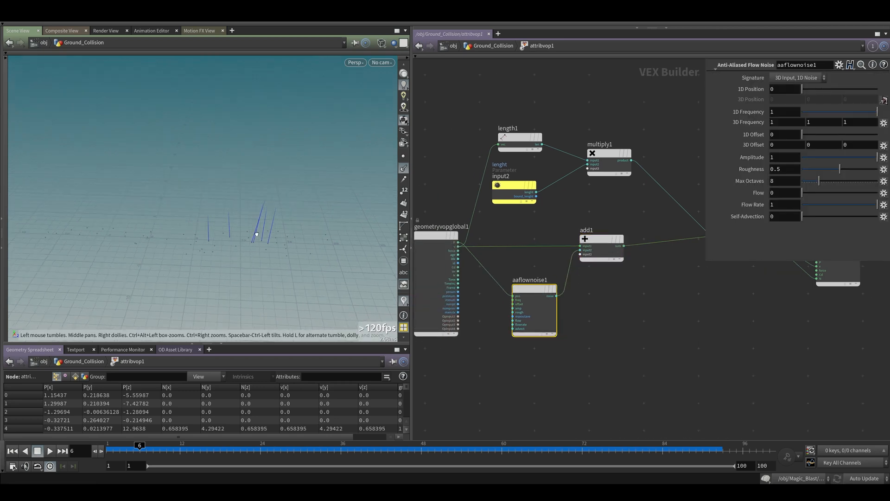
pyautogui.click(121, 449)
pyautogui.moveTo(121, 449); pyautogui.dragTo(126, 449)
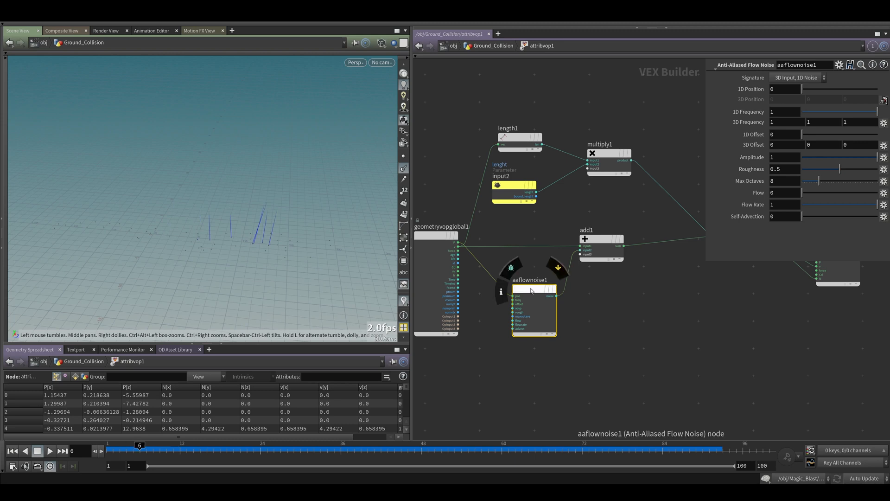
pyautogui.click(558, 271)
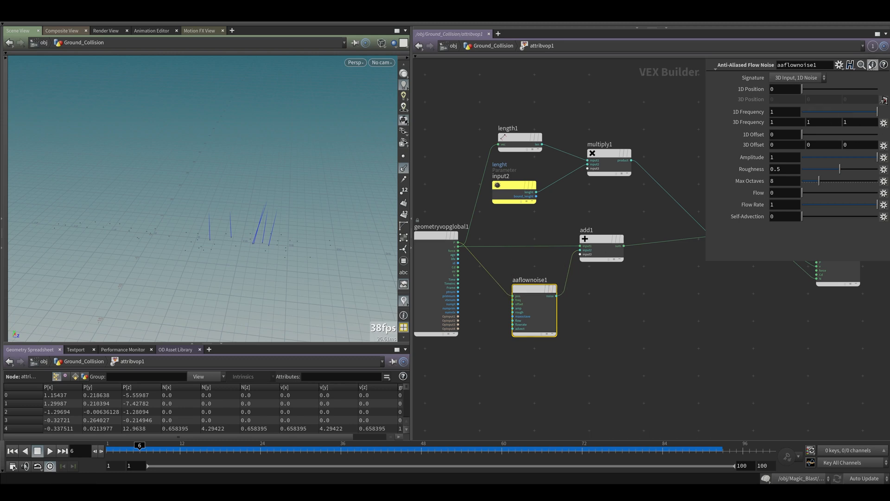
# Step: Set the flow noise's Roughness to 0.7 and its 3D Offset to 1.4 on all three axes
pyautogui.click(787, 171)
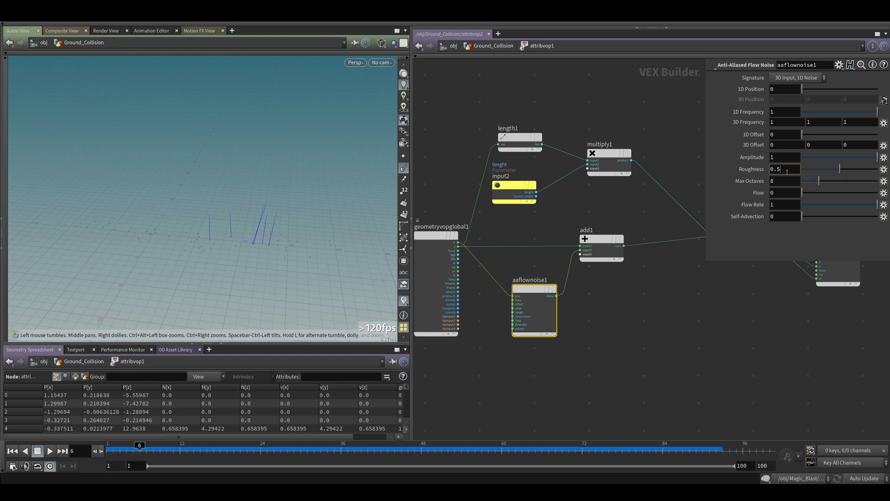
pyautogui.write('7')
pyautogui.press('Return')
pyautogui.moveTo(274, 217); pyautogui.dragTo(269, 149, button='right')
pyautogui.moveTo(250, 227); pyautogui.dragTo(253, 210)
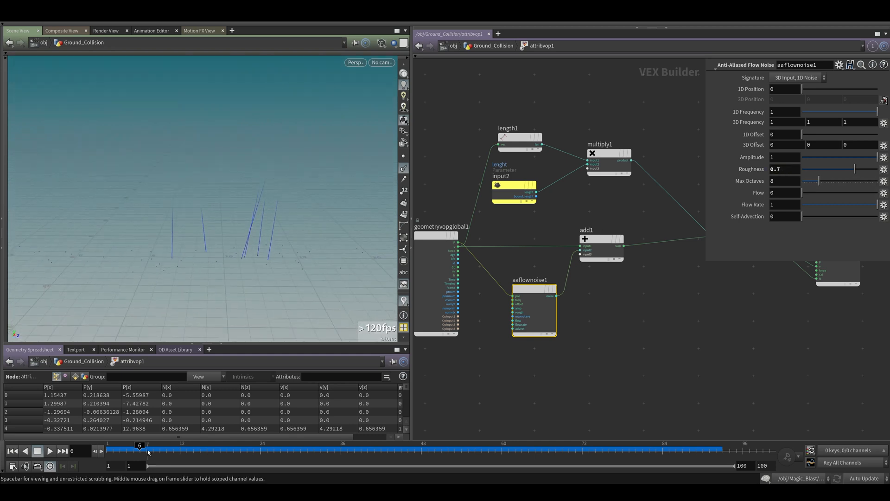
pyautogui.moveTo(763, 148); pyautogui.dragTo(809, 149, button='middle')
pyautogui.moveTo(311, 230); pyautogui.dragTo(278, 246)
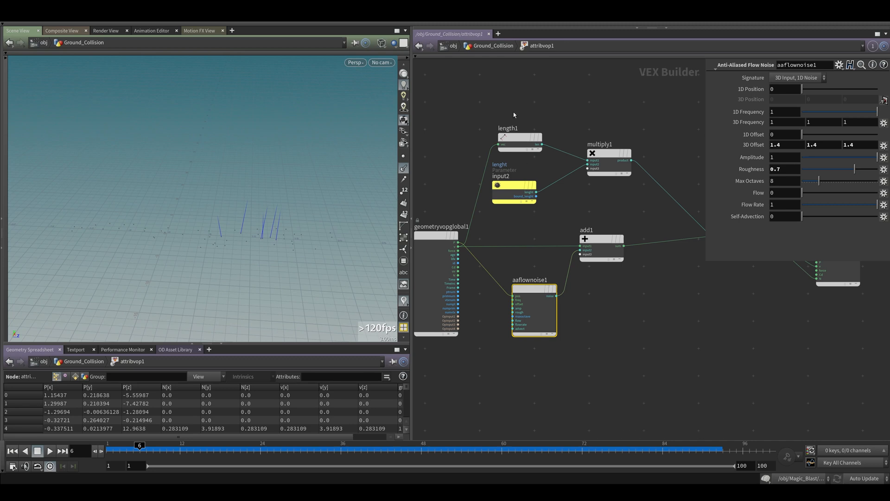
# Step: Return to the Ground_Collision network and append a Null node to attribvop1
pyautogui.click(501, 49)
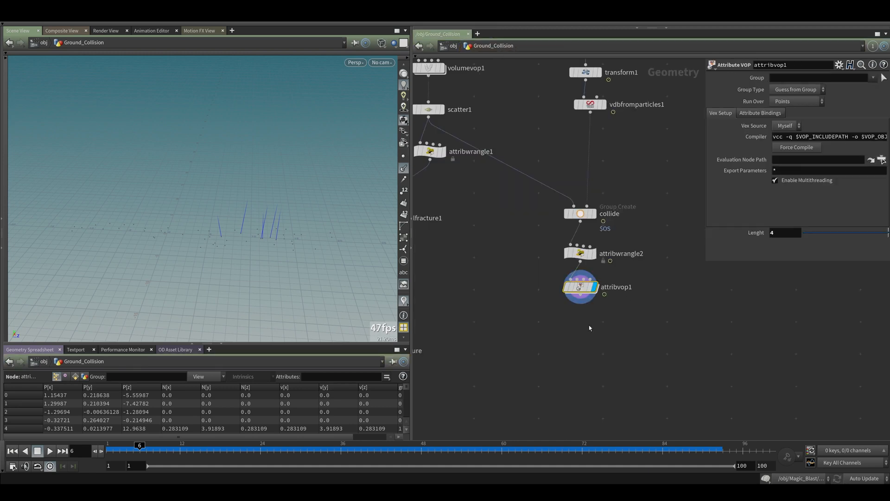
pyautogui.click(580, 296)
pyautogui.press('Tab')
pyautogui.write('nu')
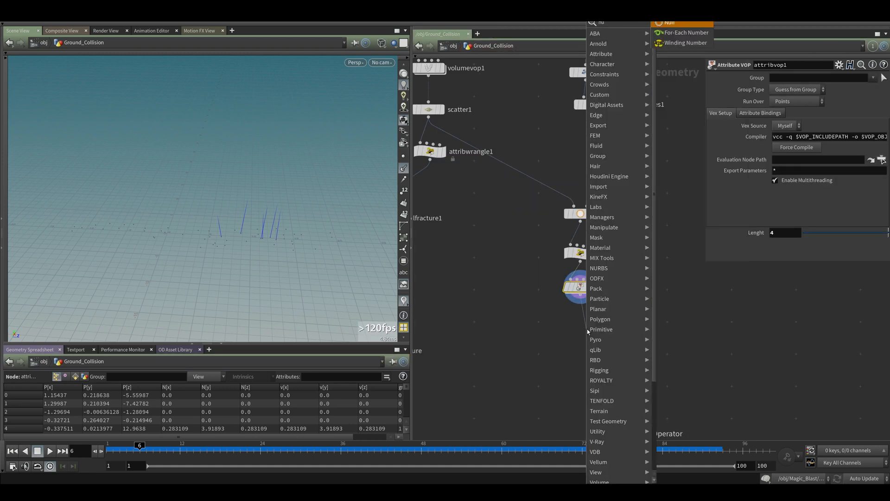
pyautogui.press('Return')
pyautogui.click(587, 329)
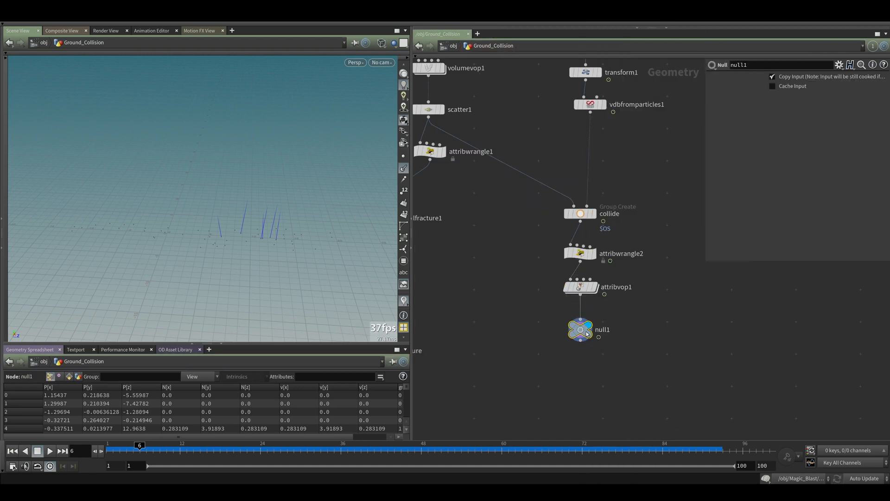
# Step: Rename the Null node as OUT_Speed
pyautogui.doubleClick(601, 328)
pyautogui.write('OUT_Spp')
pyautogui.write('ed')
pyautogui.press('Return')
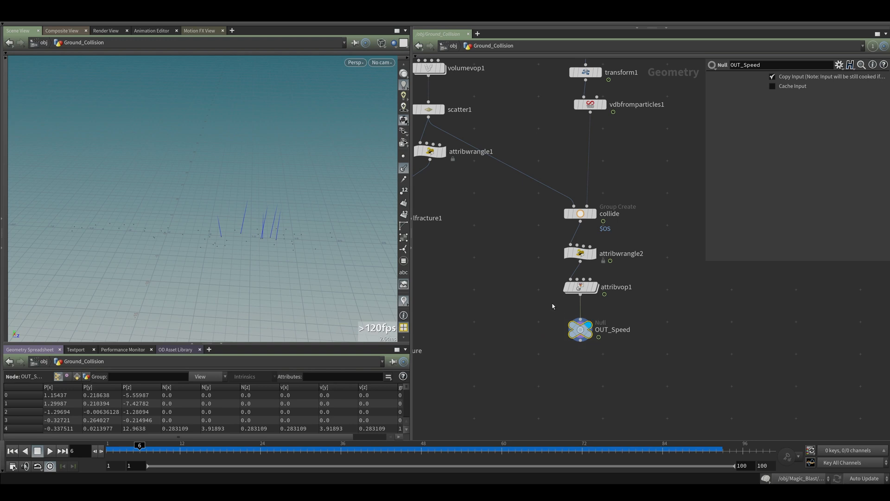
# Step: Add a DOP Network node and position it directly below OUT_Speed
pyautogui.press('Tab')
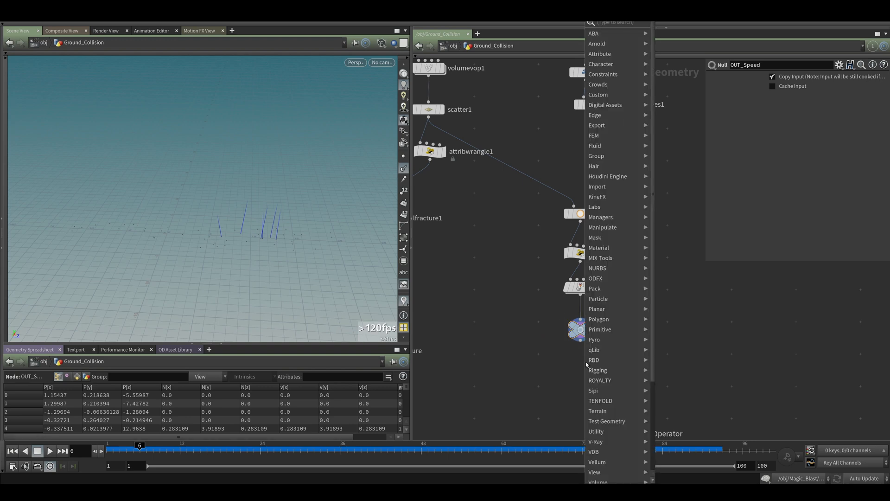
pyautogui.write('dop')
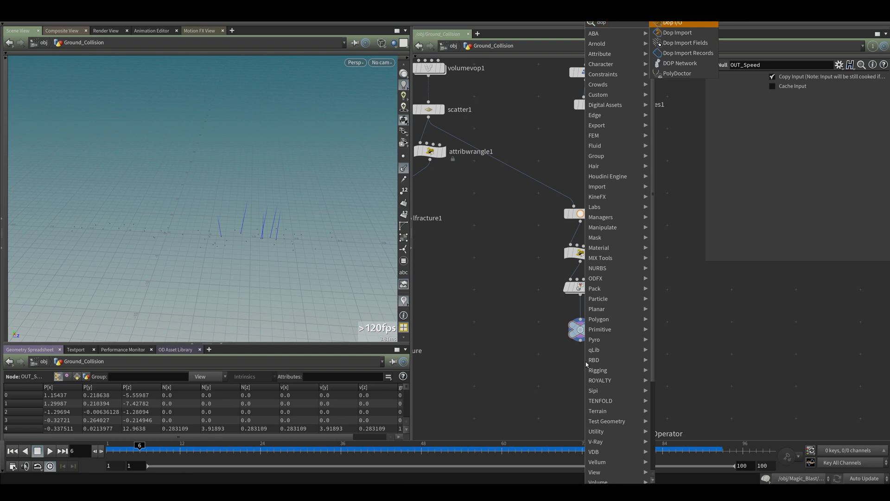
pyautogui.write('n')
pyautogui.press('Return')
pyautogui.click(585, 361)
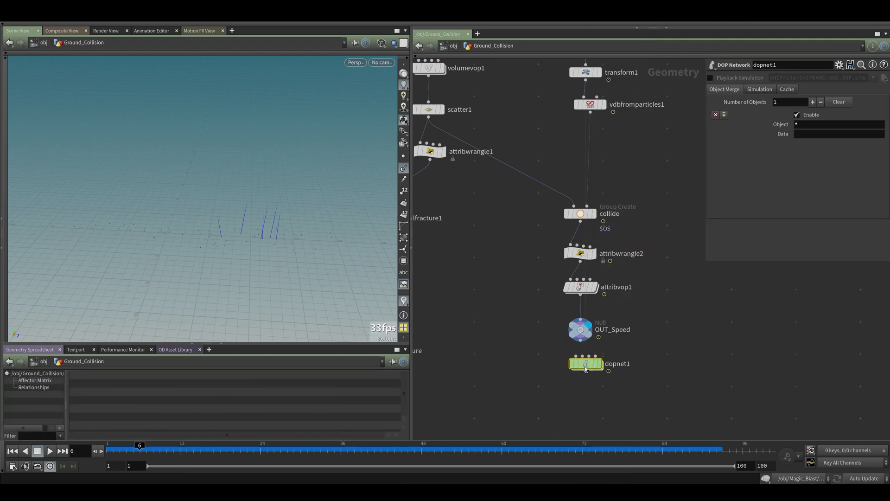
pyautogui.moveTo(584, 366); pyautogui.dragTo(579, 384)
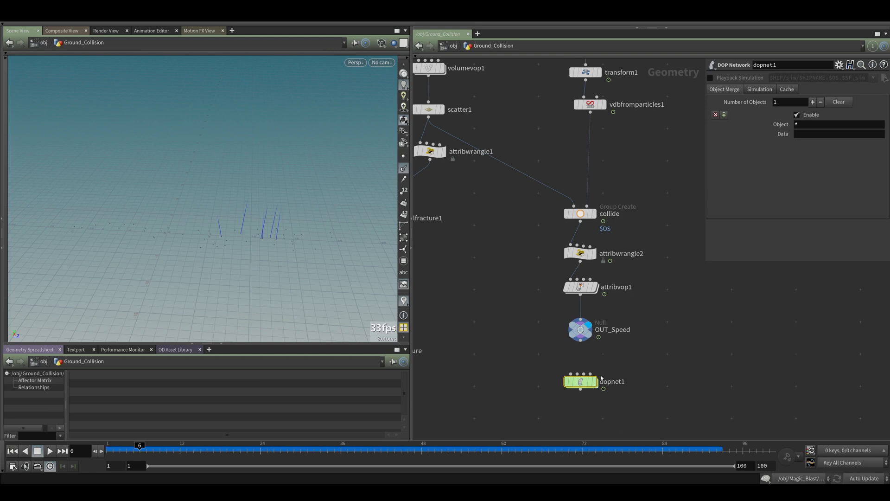
# Step: Enter dopnet1, move the output node lower, and add an RBD Packed Object node above it
pyautogui.doubleClick(579, 382)
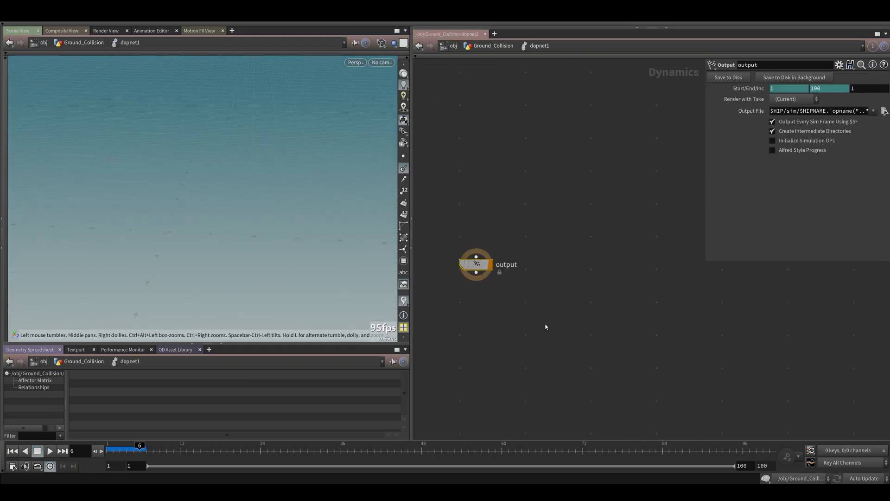
pyautogui.moveTo(476, 264); pyautogui.dragTo(506, 375)
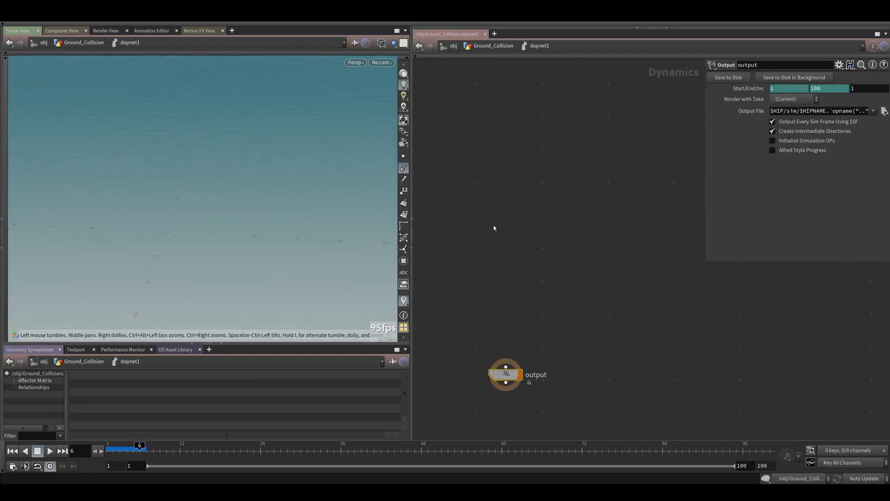
pyautogui.press('Tab')
pyautogui.write('rbd pac')
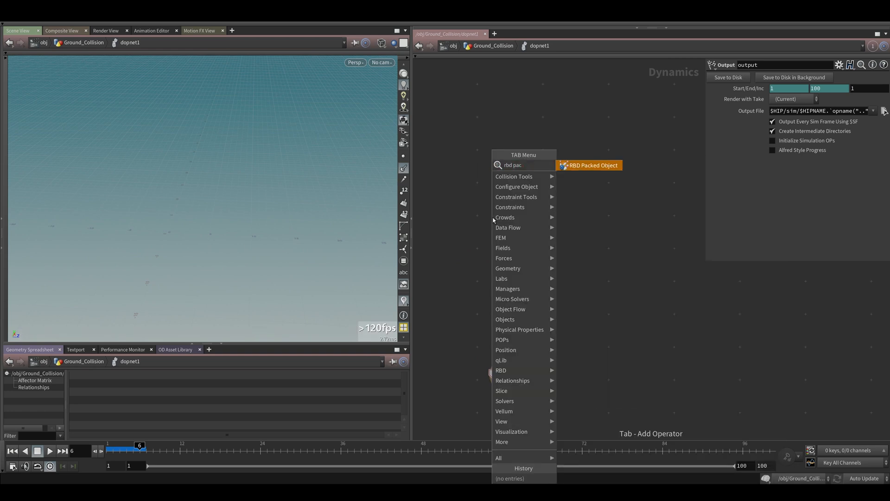
pyautogui.press('Return')
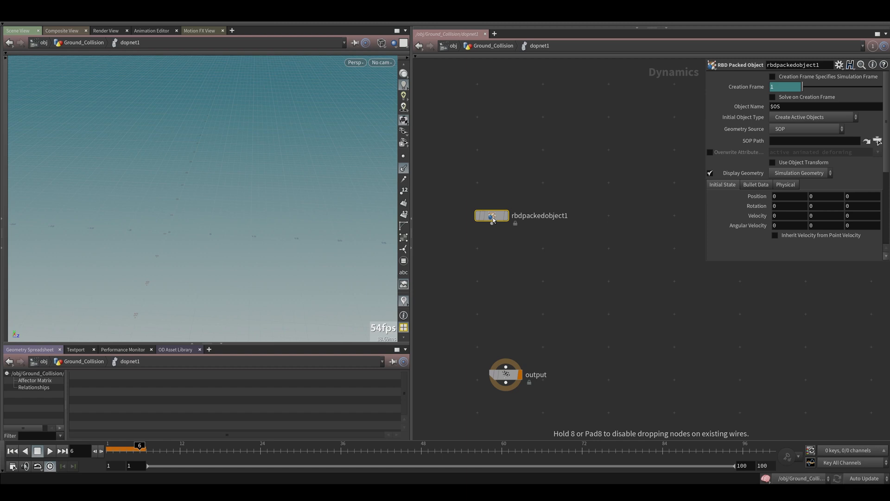
pyautogui.click(453, 220)
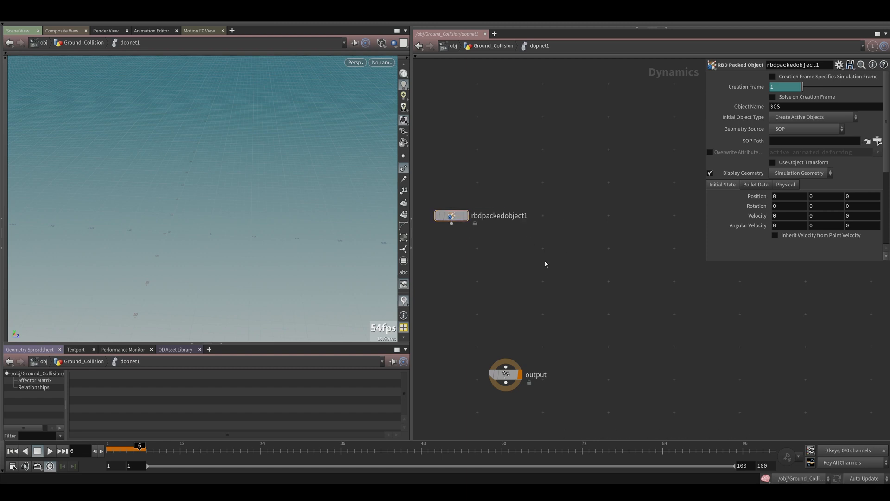
# Step: Add a Rigid Body Solver node and place it just below rbdpackedobject1
pyautogui.press('Tab')
pyautogui.write('rigid bood')
pyautogui.press('Return')
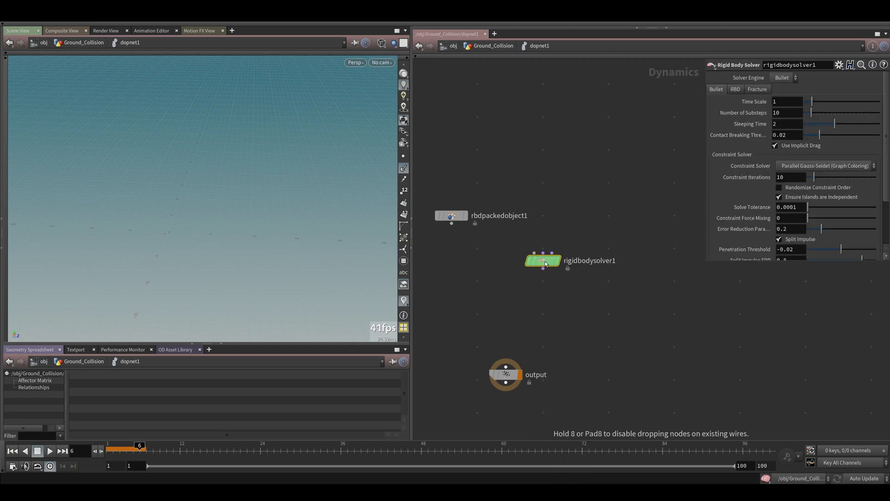
pyautogui.click(482, 267)
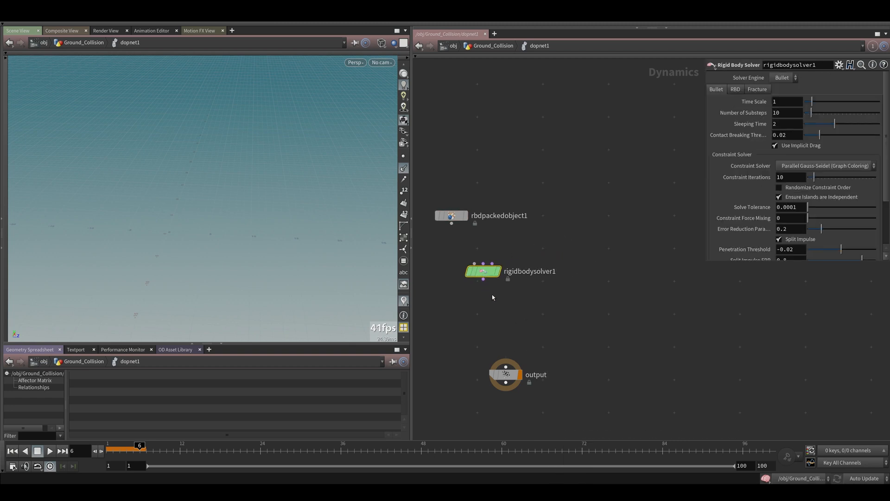
# Step: Add a Gravity Force node between rigidbodysolver1 and the output node
pyautogui.press('Tab')
pyautogui.write('hra')
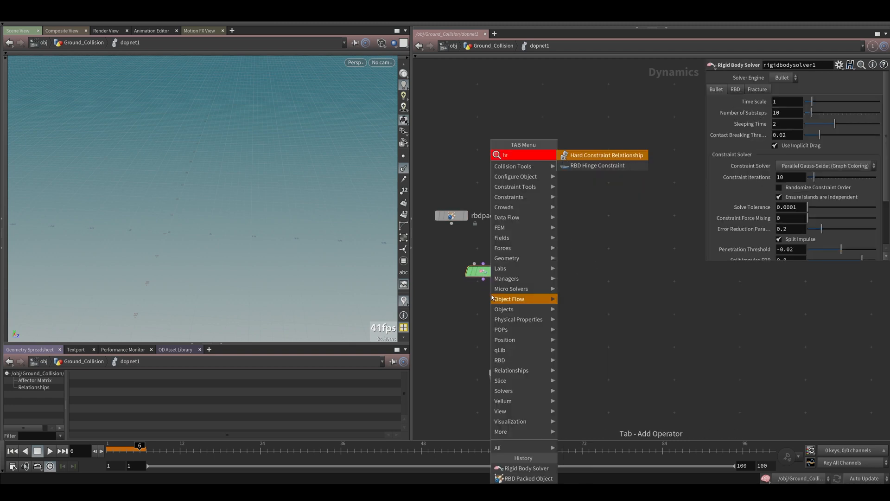
pyautogui.press('BackSpace')
pyautogui.press('BackSpace')
pyautogui.press('BackSpace')
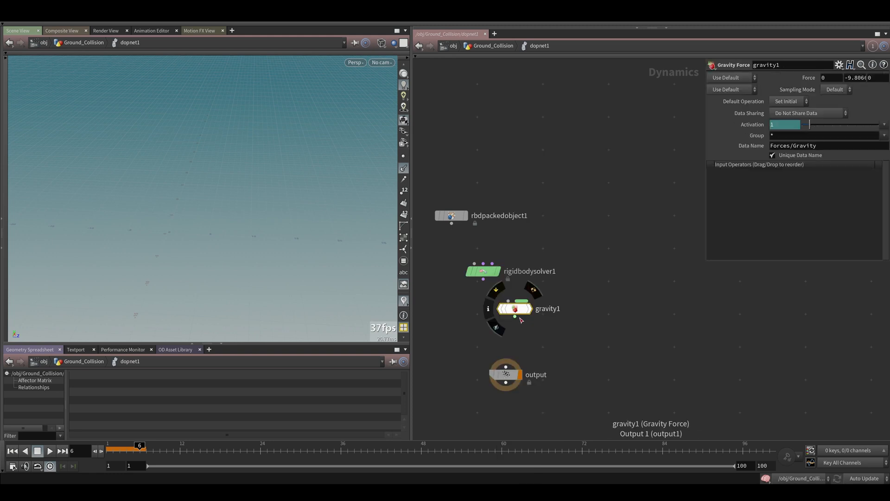
pyautogui.moveTo(514, 316); pyautogui.dragTo(514, 336)
# Step: Wire rbdpackedobject1 into the first input of rigidbodysolver1, and chain the solver through gravity1 to the output node
pyautogui.moveTo(484, 281); pyautogui.dragTo(509, 329)
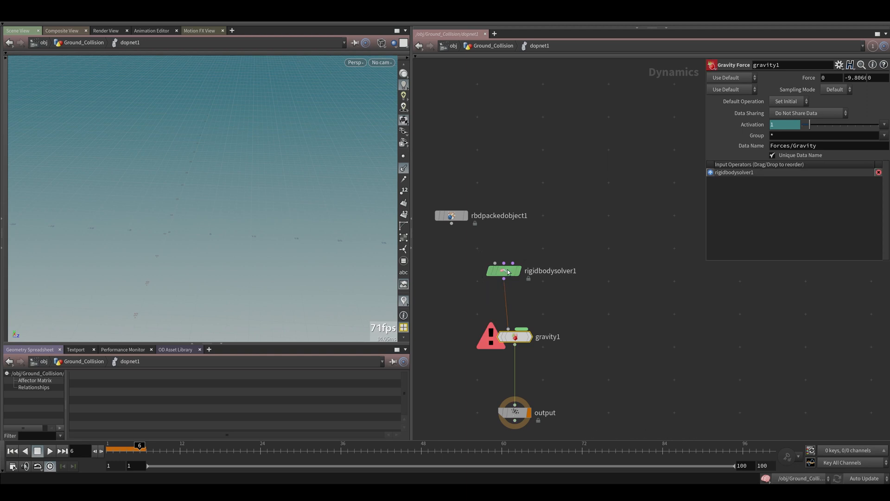
pyautogui.moveTo(503, 270); pyautogui.dragTo(507, 274)
pyautogui.moveTo(451, 224); pyautogui.dragTo(500, 265)
# Step: Insert a Merge node on the wire between gravity1 and the output node
pyautogui.moveTo(474, 384); pyautogui.dragTo(490, 342, button='middle')
pyautogui.click(473, 333)
pyautogui.press('Tab')
pyautogui.write('me')
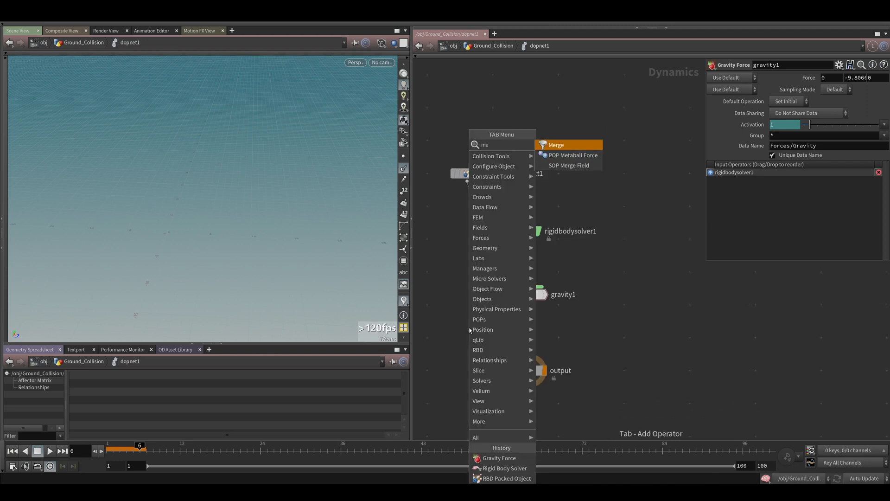
pyautogui.press('Return')
pyautogui.click(532, 340)
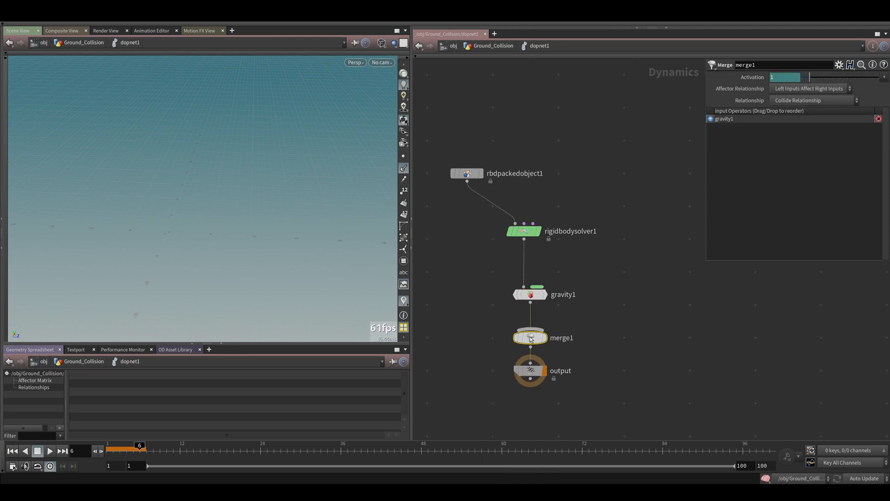
# Step: Add a Ground Plane node, wire it into merge1, and reorder the merge inputs so groundplane1 comes before gravity1
pyautogui.press('Tab')
pyautogui.write('grou')
pyautogui.write('n')
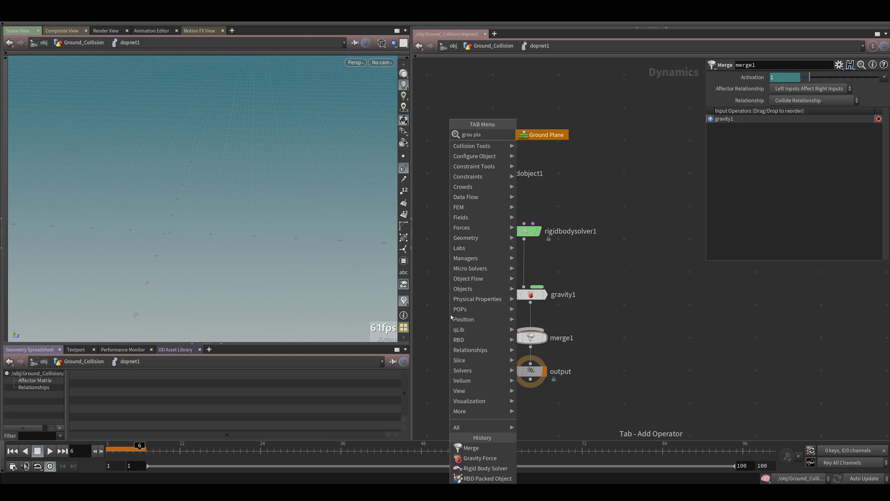
pyautogui.press('Return')
pyautogui.click(450, 317)
pyautogui.moveTo(450, 317); pyautogui.dragTo(527, 338)
pyautogui.click(529, 337)
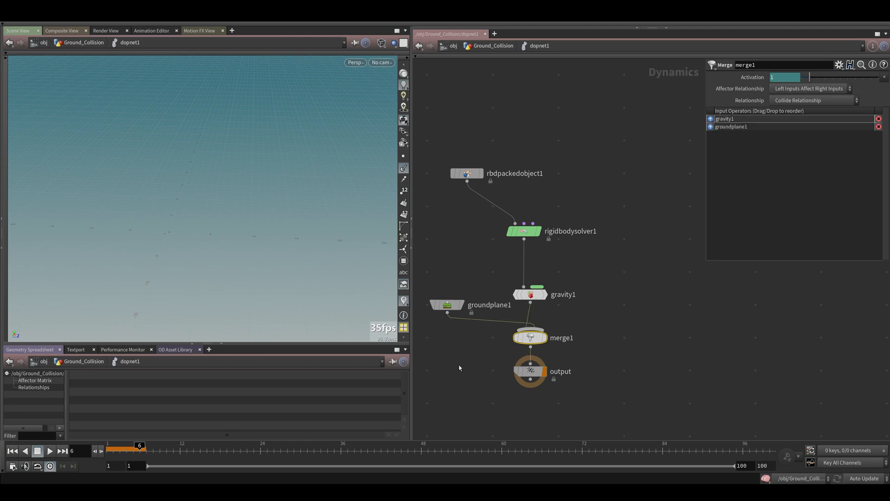
pyautogui.hotkey('shift', 'r')
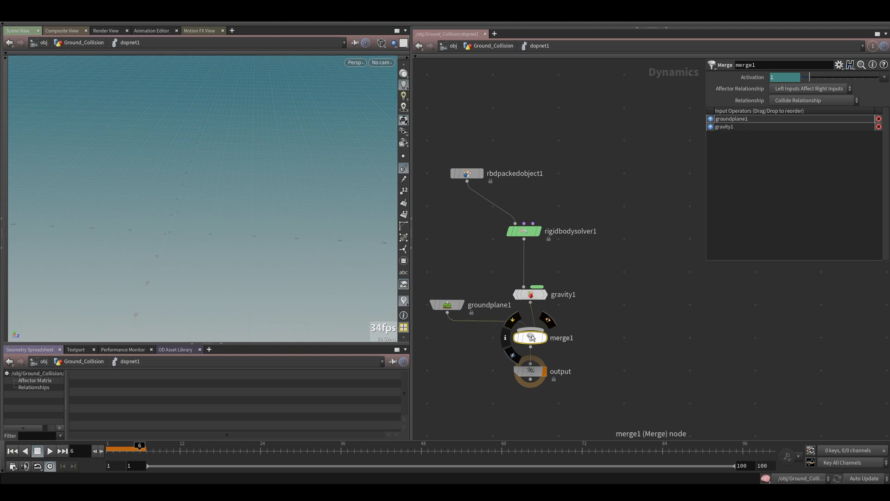
# Step: Set the SOP Path of rbdpackedobject1 to /obj/Ground_Collision/OUT_Fracture/
pyautogui.click(467, 173)
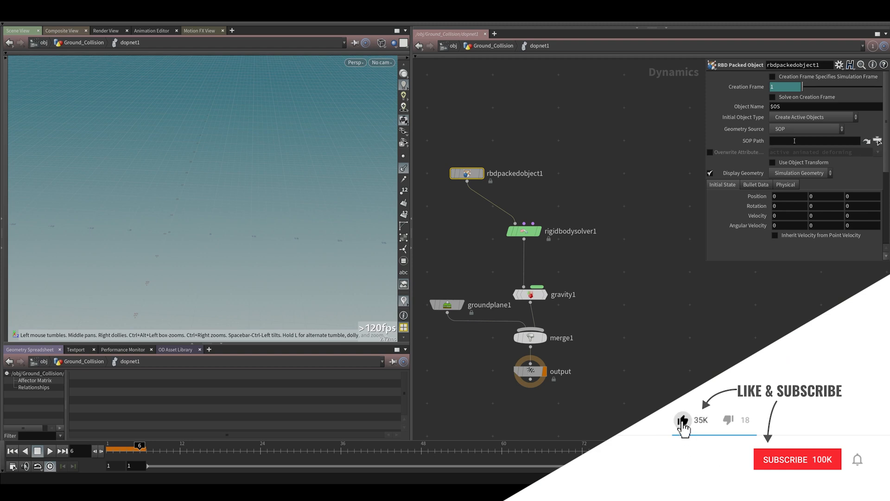
pyautogui.click(794, 140)
pyautogui.write('/obj')
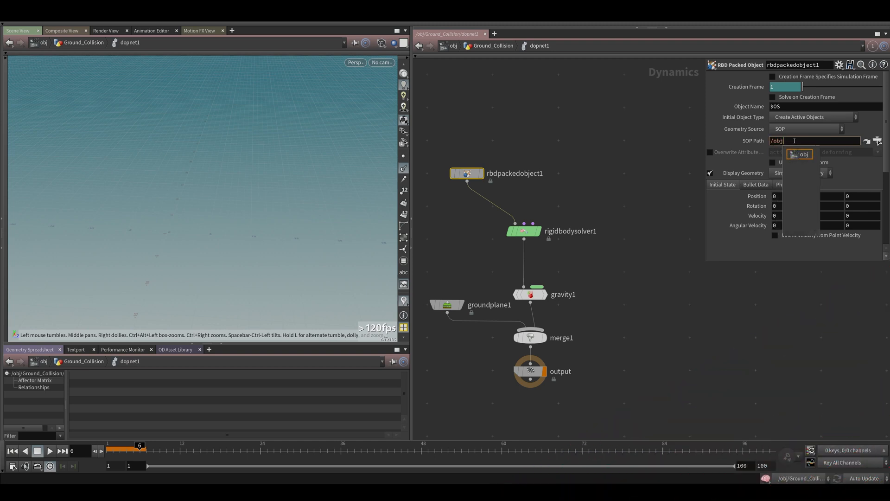
pyautogui.write('/G')
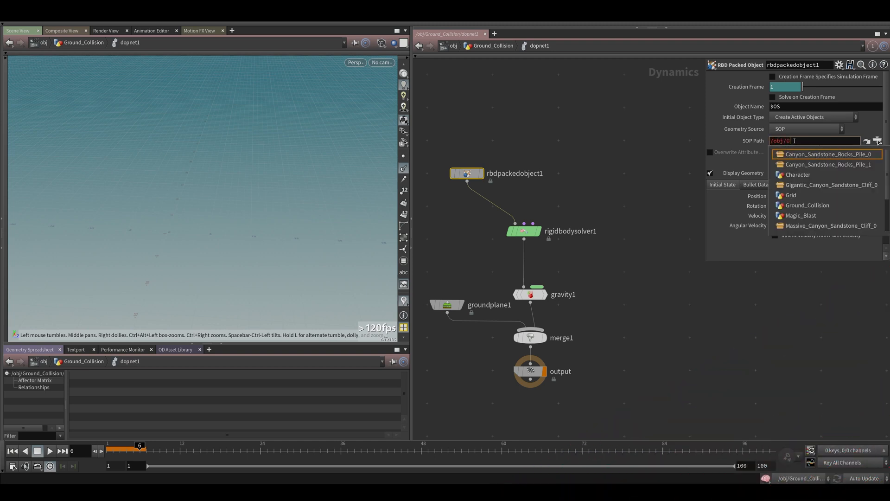
pyautogui.write('round')
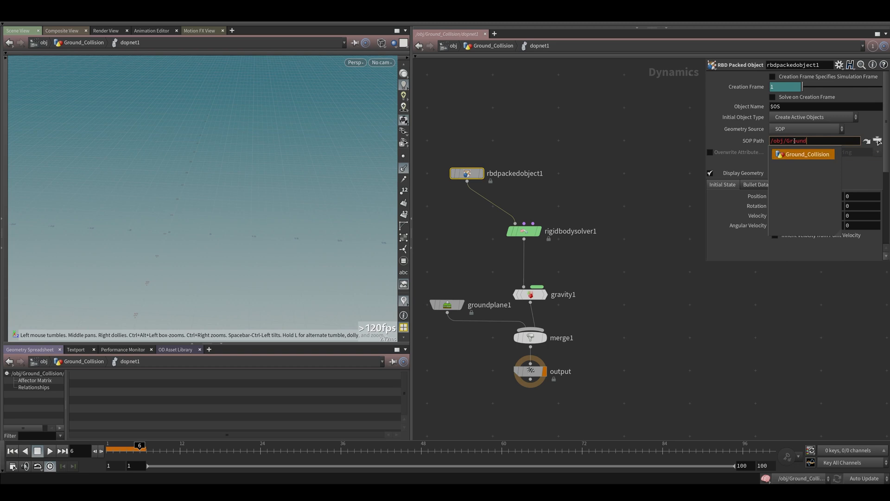
pyautogui.press('Tab')
pyautogui.write('OUT')
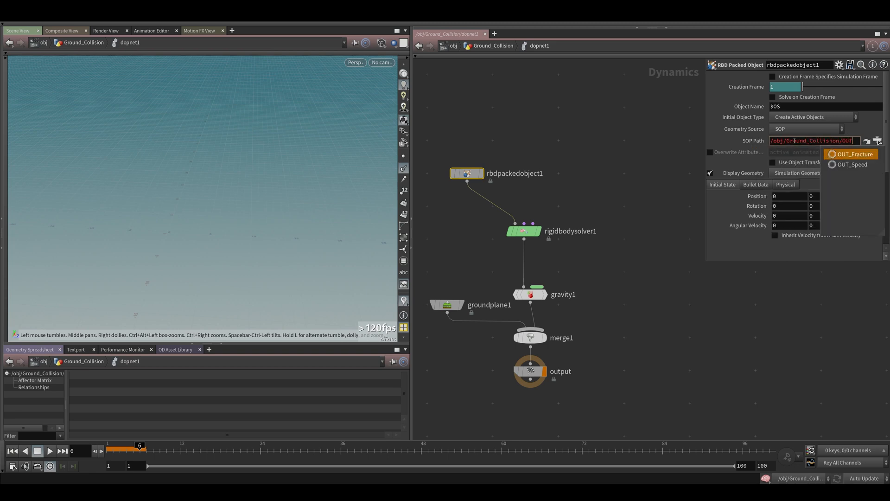
pyautogui.press('Tab')
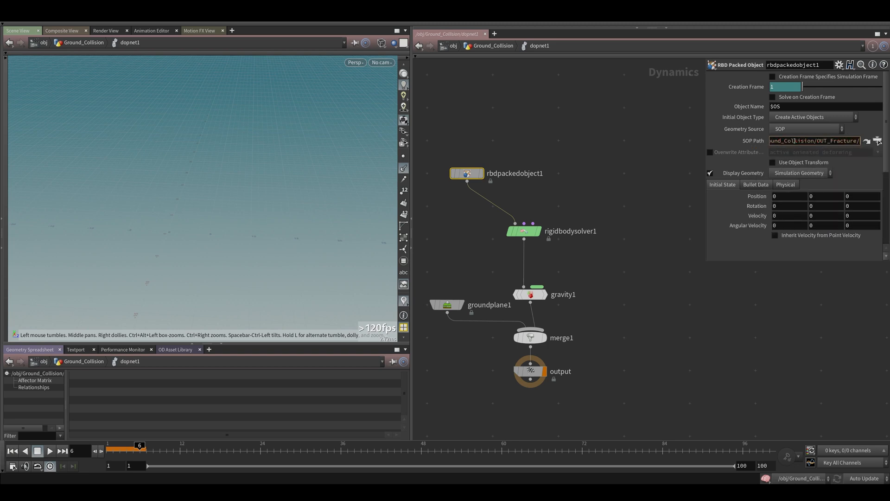
pyautogui.click(814, 295)
pyautogui.moveTo(516, 129); pyautogui.dragTo(453, 191)
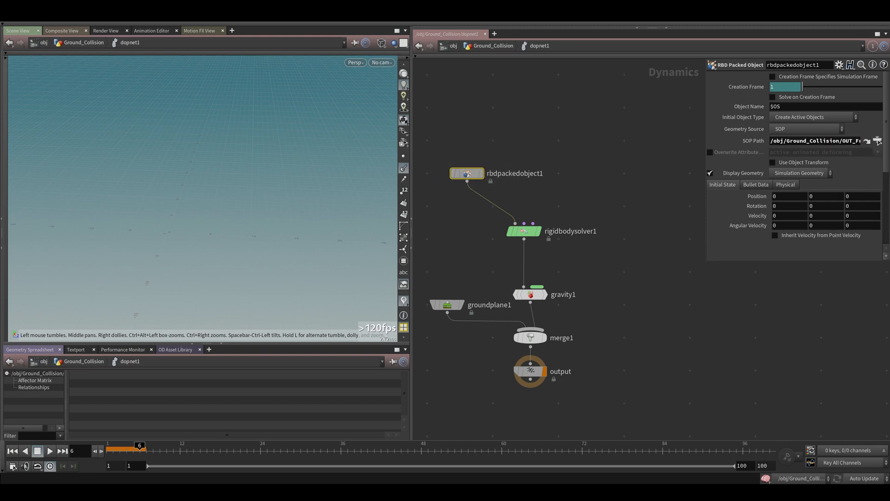
pyautogui.scroll(3, 751, 237)
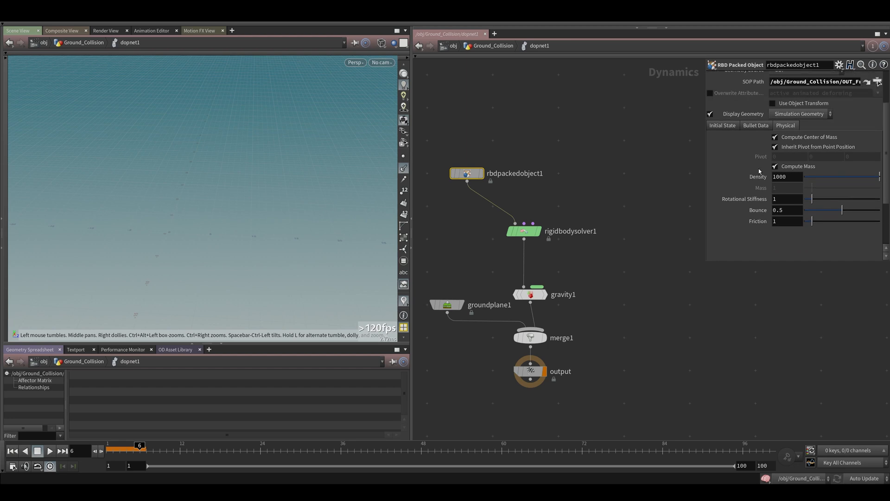
pyautogui.click(755, 126)
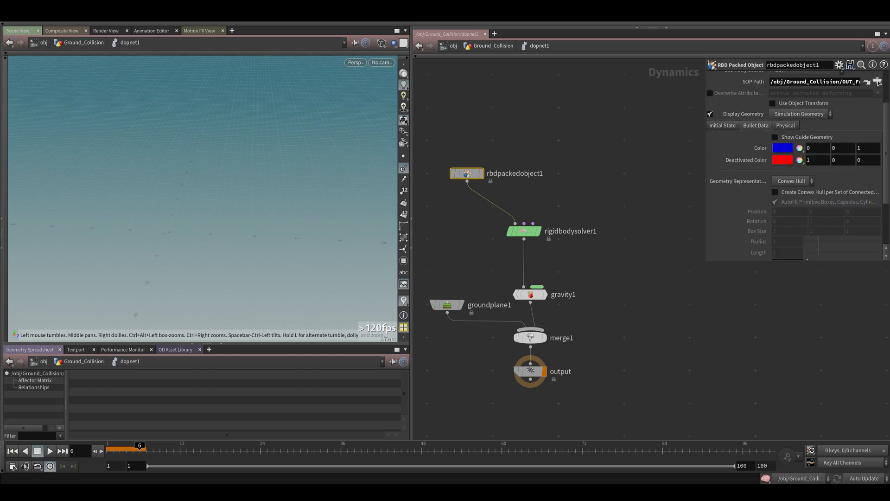
pyautogui.click(524, 230)
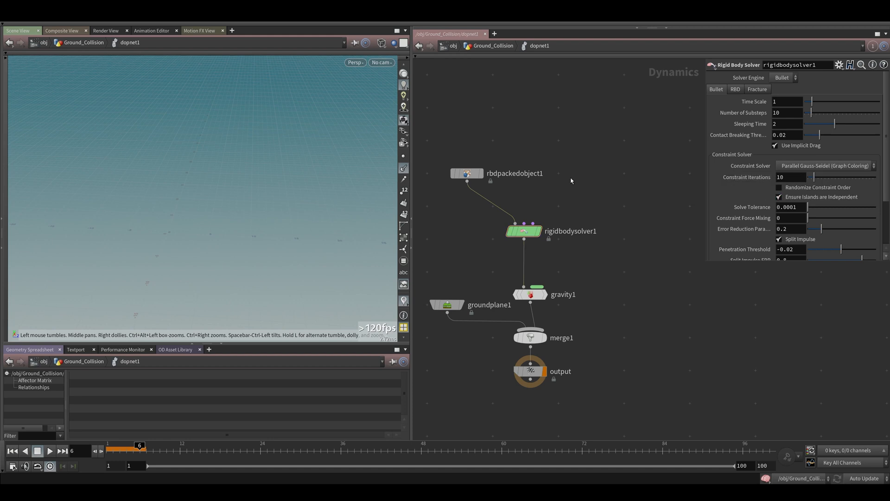
# Step: Add a SOP Solver node above rigidbodysolver1 and connect it to the solver's Post-Solve input
pyautogui.press('Tab')
pyautogui.write('sop so')
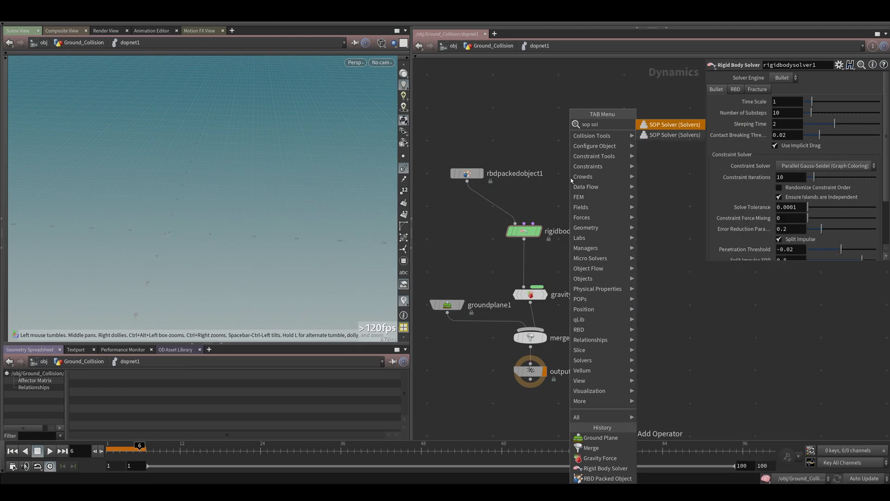
pyautogui.press('Return')
pyautogui.click(561, 178)
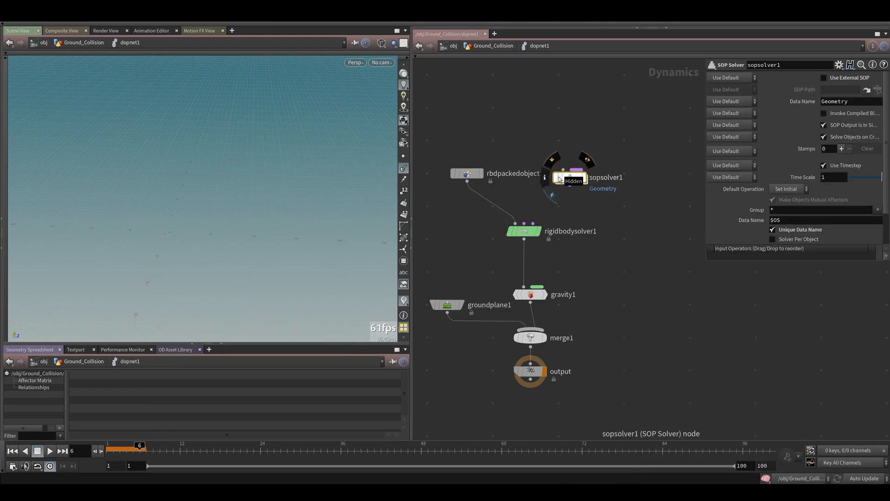
pyautogui.moveTo(571, 183); pyautogui.dragTo(585, 173)
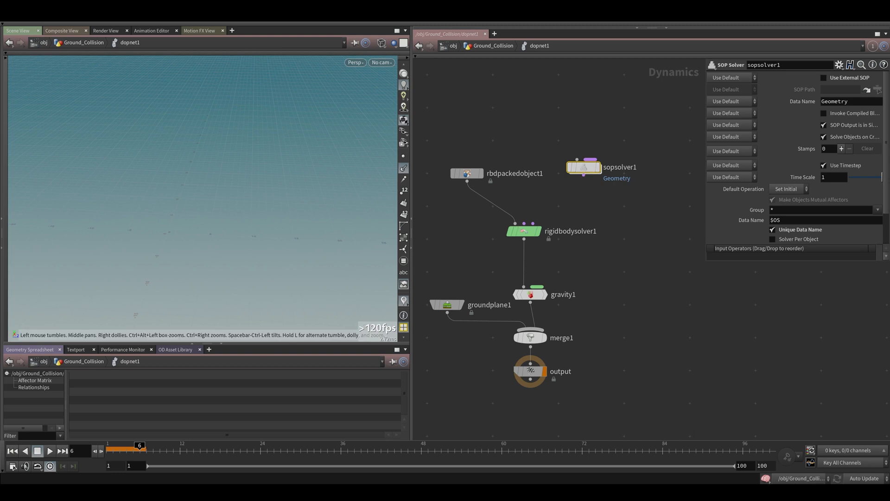
pyautogui.click(584, 175)
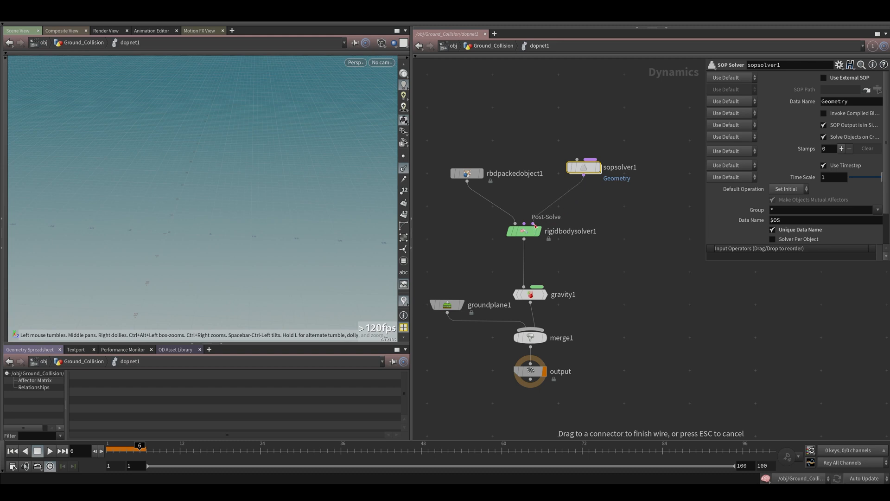
pyautogui.click(537, 227)
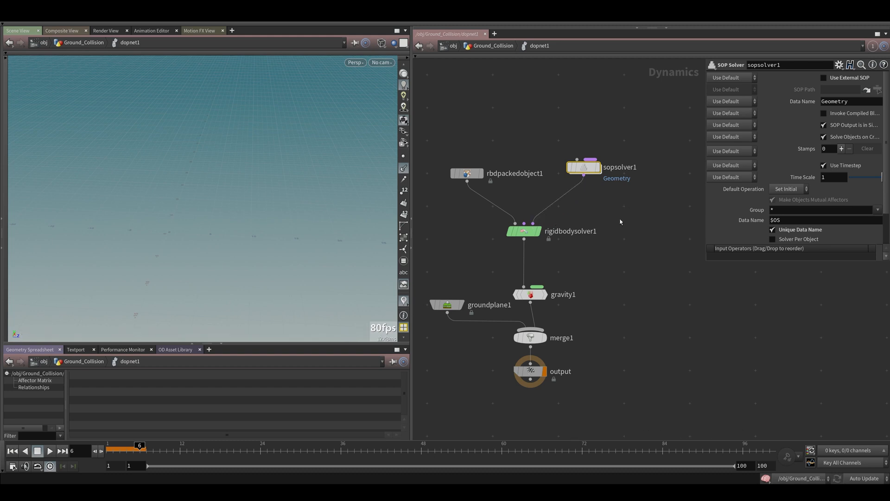
# Step: Enter sopsolver1 and add an Attribute Transfer node below dop_geometry
pyautogui.doubleClick(583, 168)
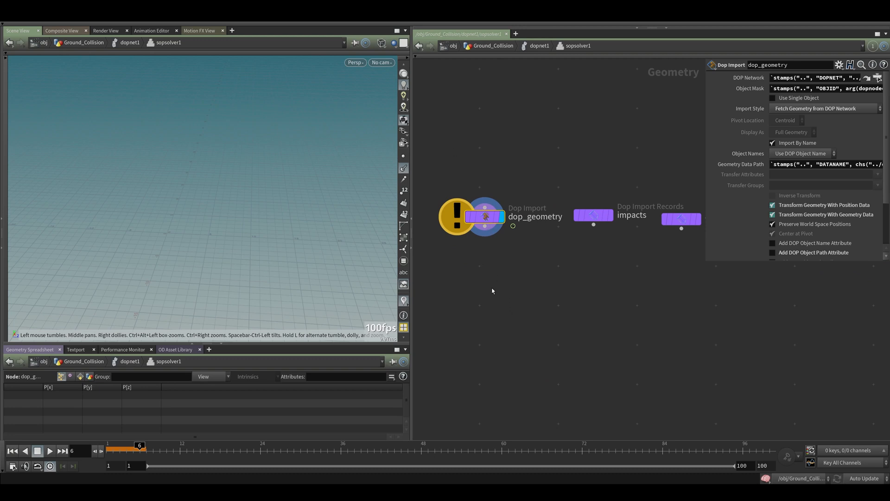
pyautogui.press('Tab')
pyautogui.write('att tra')
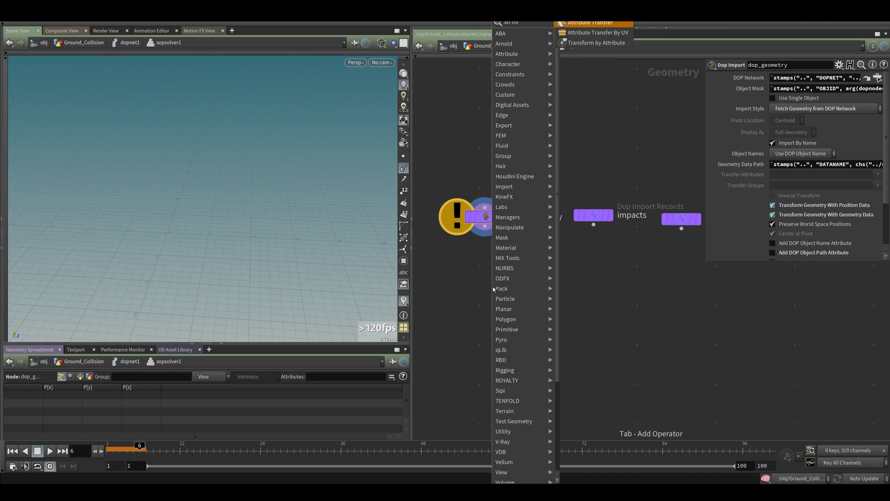
pyautogui.press('Return')
pyautogui.click(486, 331)
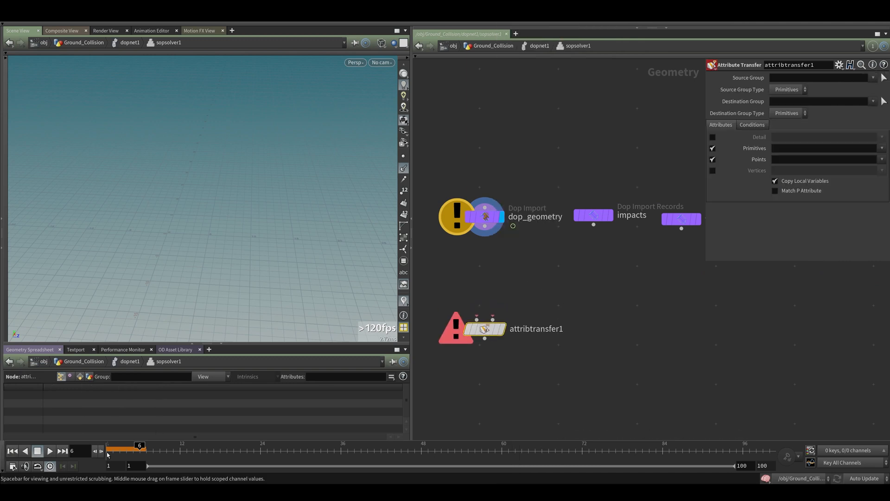
# Step: Return the timeline to frame 1 and add an Object Merge node beside attribtransfer1
pyautogui.click(12, 451)
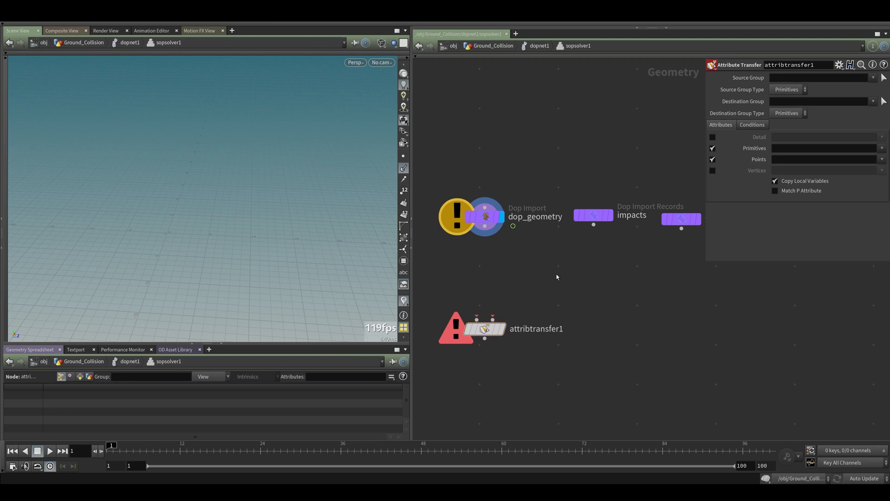
pyautogui.press('Tab')
pyautogui.write('o m')
pyautogui.press('Return')
pyautogui.click(558, 274)
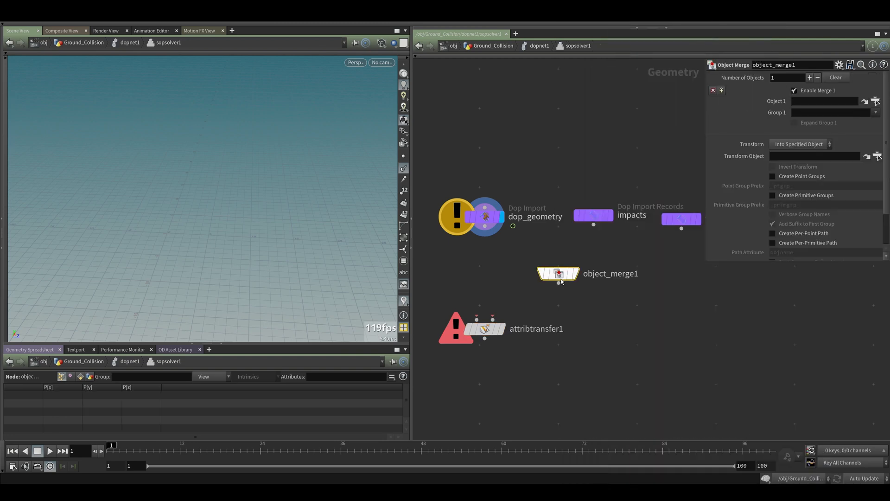
# Step: Set Object 1 of object_merge1 to ../../../OUT_Speed/
pyautogui.moveTo(606, 296); pyautogui.dragTo(552, 252)
pyautogui.click(834, 107)
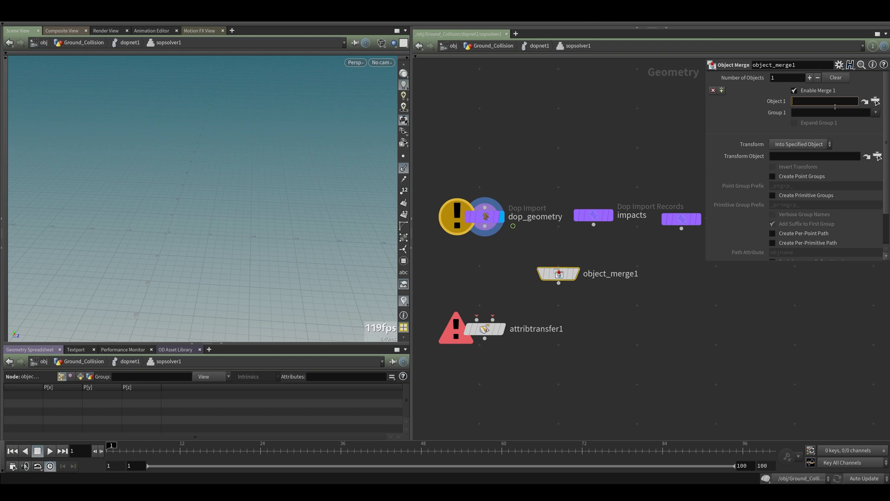
pyautogui.write('../../../')
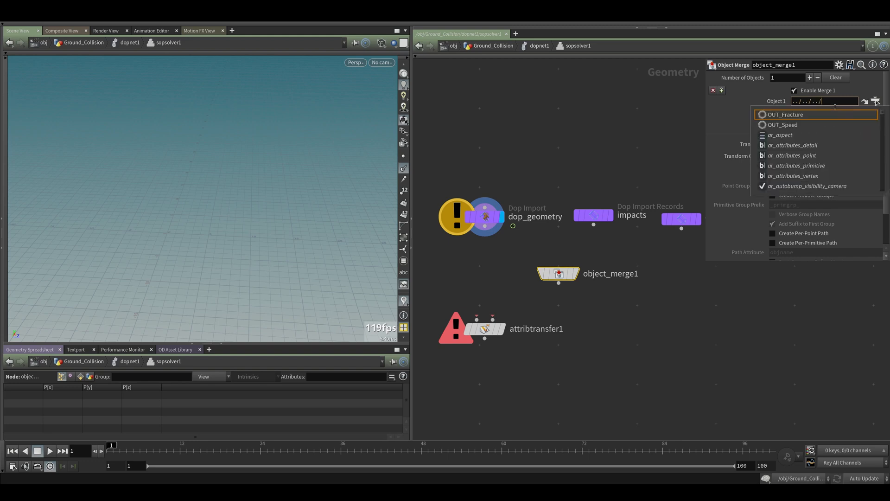
pyautogui.press('Down')
pyautogui.press('Return')
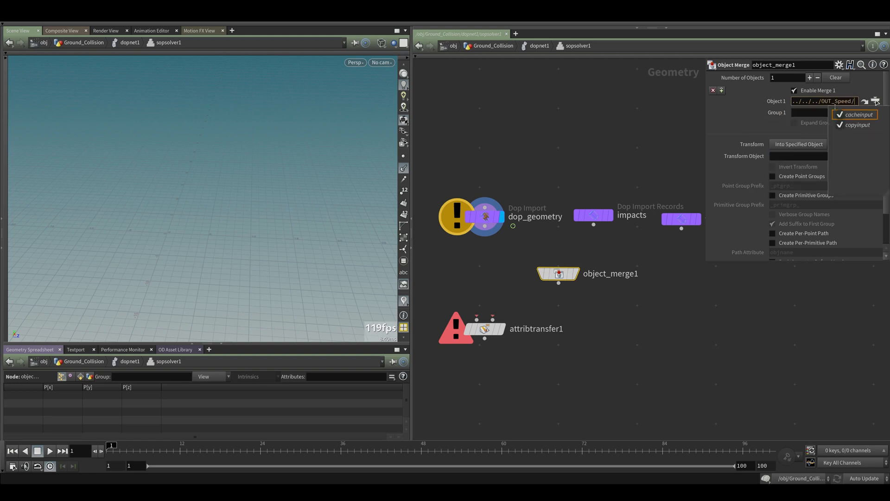
pyautogui.press('Escape')
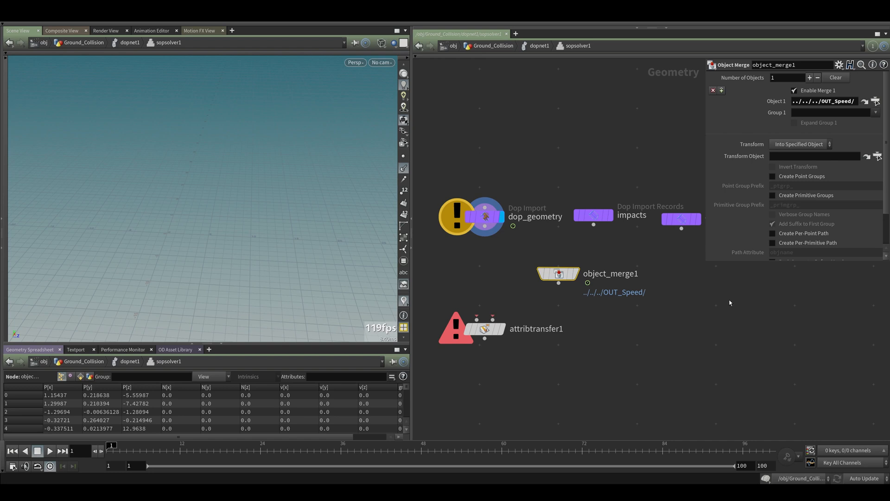
# Step: Wire dop_geometry and object_merge1 into the first and second inputs of attribtransfer1 and make attribtransfer1 the displayed output
pyautogui.moveTo(558, 283); pyautogui.dragTo(492, 319)
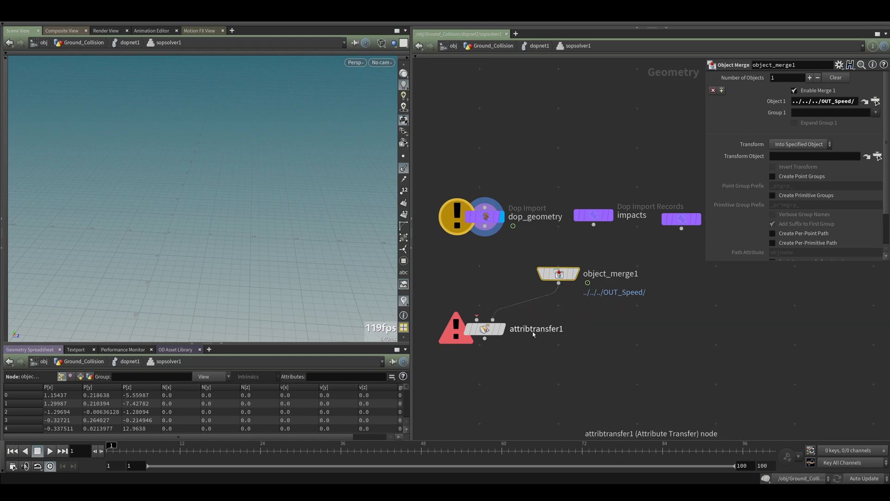
pyautogui.moveTo(544, 297); pyautogui.dragTo(507, 321)
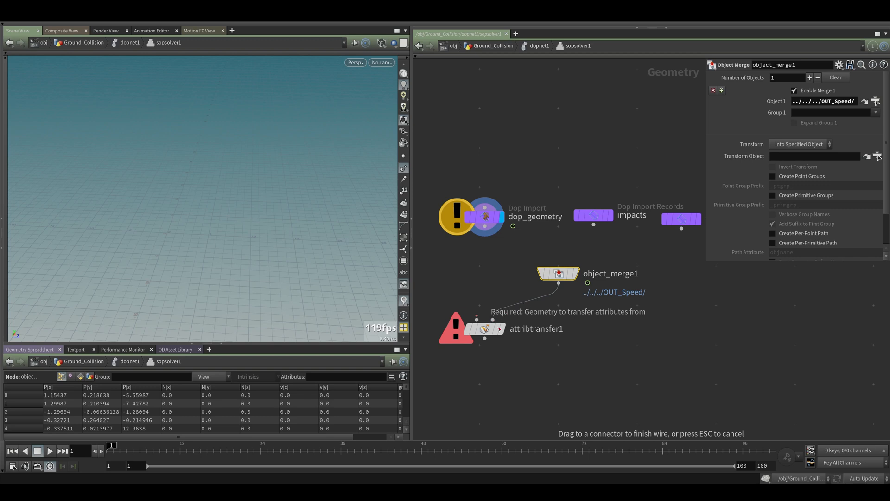
pyautogui.moveTo(518, 320); pyautogui.dragTo(516, 319)
pyautogui.moveTo(558, 273); pyautogui.dragTo(593, 265)
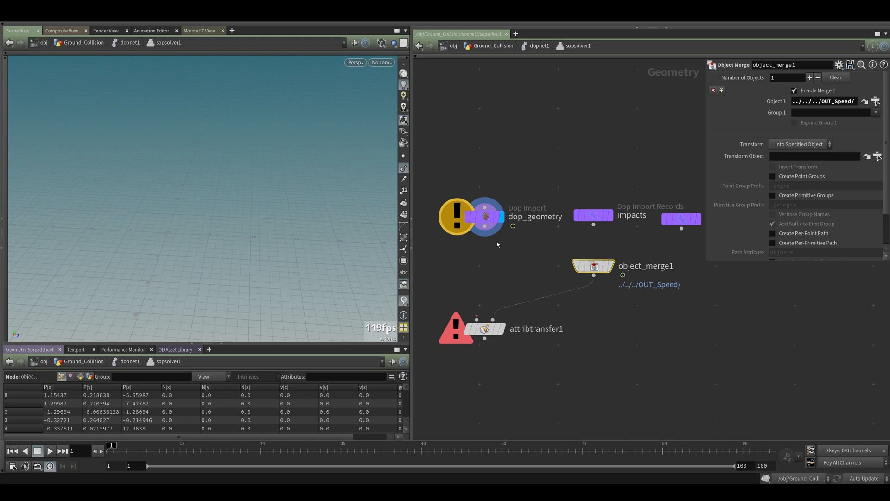
pyautogui.click(482, 325)
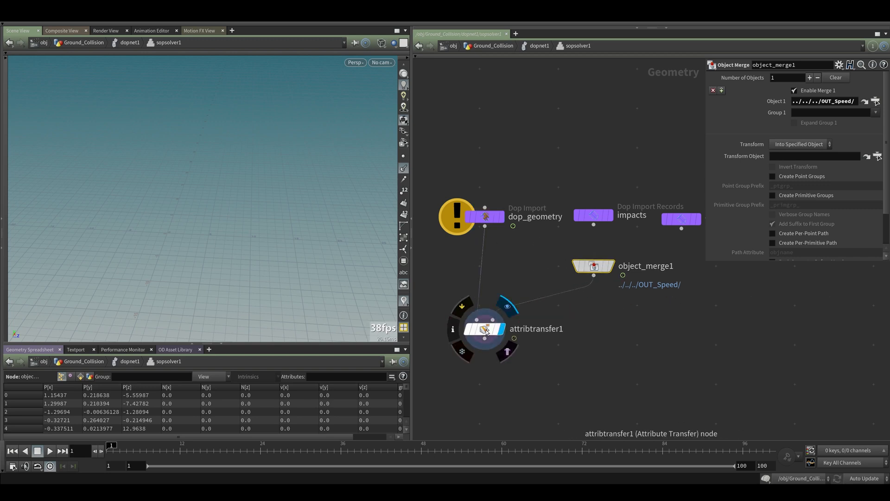
pyautogui.moveTo(484, 330); pyautogui.dragTo(517, 333)
pyautogui.click(517, 331)
# Step: Advance the timeline to frame 6, return to dopnet1 and inspect the simulated ground pieces
pyautogui.moveTo(133, 456); pyautogui.dragTo(150, 454)
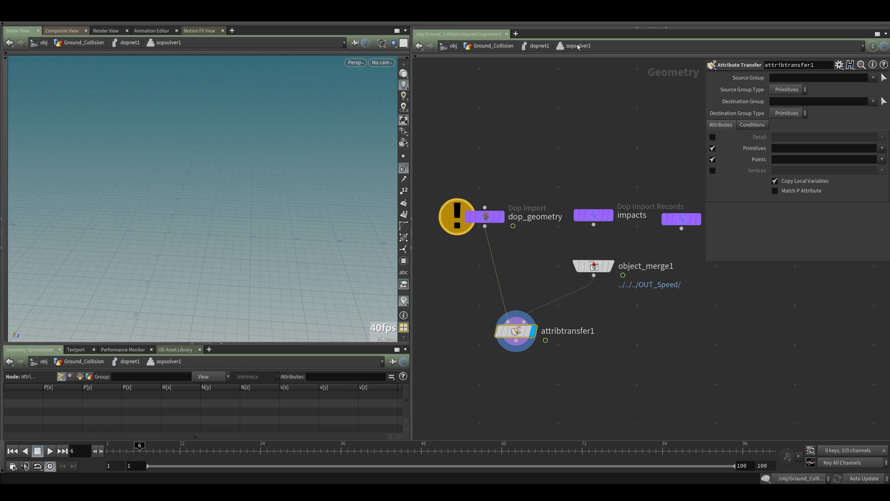
pyautogui.click(537, 46)
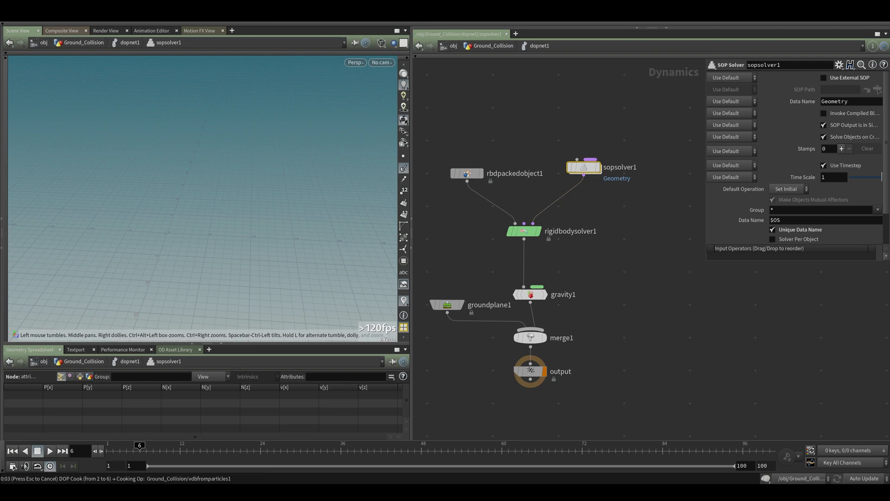
pyautogui.moveTo(182, 236); pyautogui.dragTo(246, 95, button='right')
pyautogui.moveTo(189, 246); pyautogui.dragTo(181, 238)
pyautogui.moveTo(190, 224); pyautogui.dragTo(158, 311, button='right')
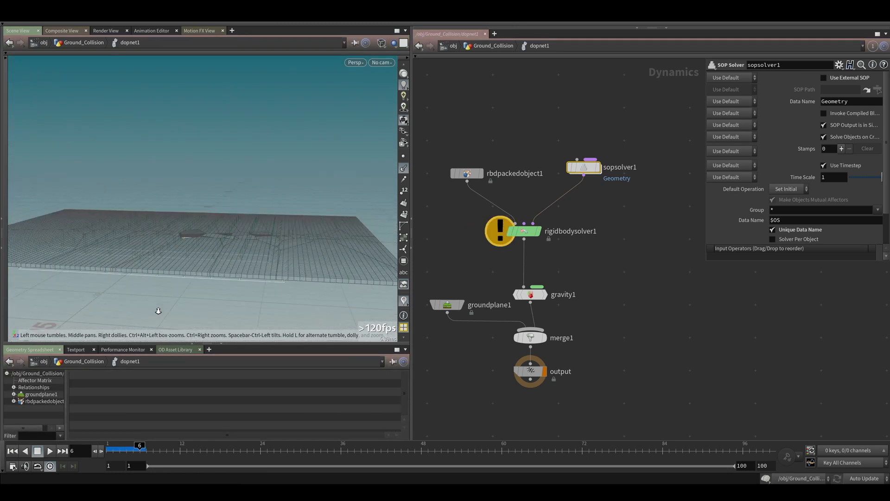
pyautogui.moveTo(158, 311); pyautogui.dragTo(179, 248)
pyautogui.moveTo(556, 287)
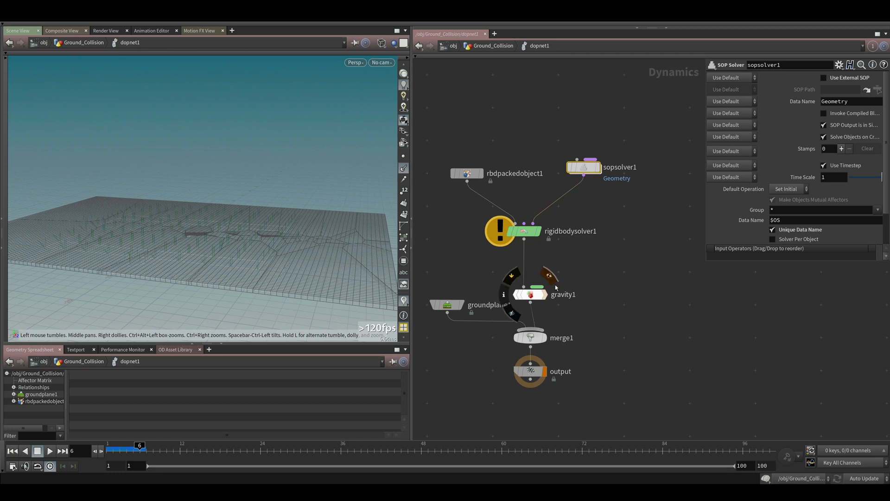
# Step: In sopsolver1, set attribtransfer1 to transfer only the point attribute v, with Primitives turned off
pyautogui.doubleClick(585, 168)
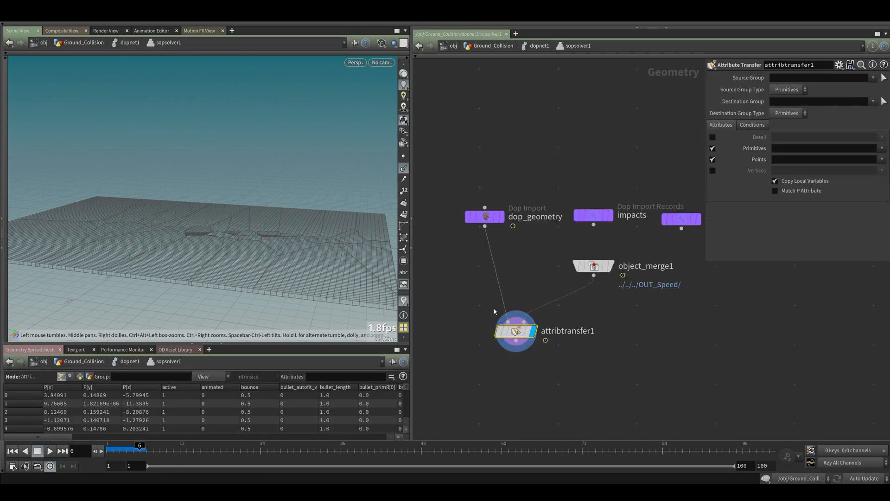
pyautogui.click(712, 149)
pyautogui.click(881, 159)
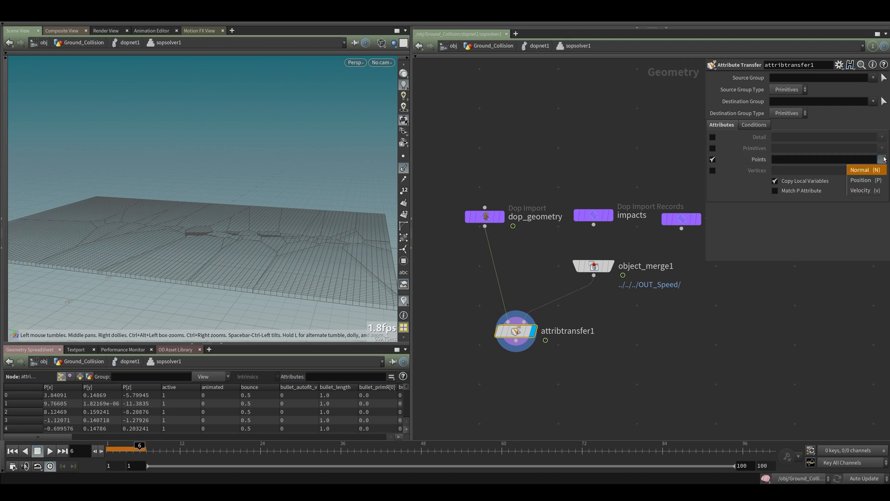
pyautogui.click(869, 194)
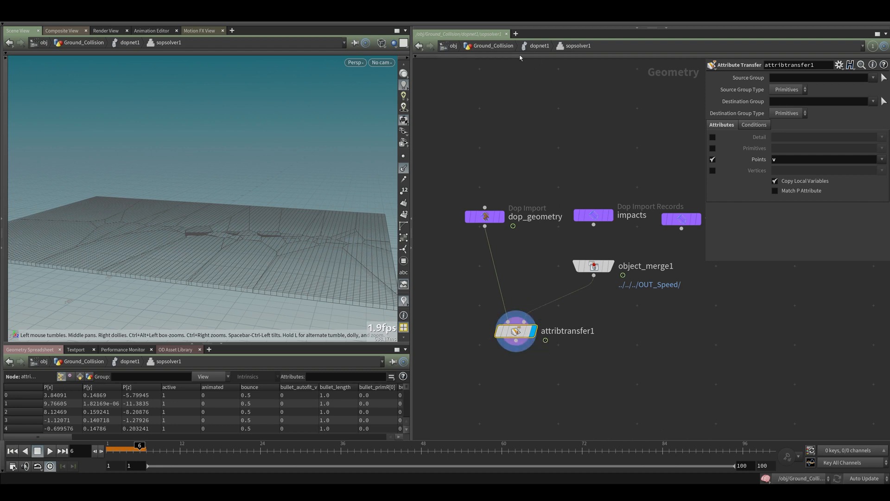
# Step: Return to dopnet1 and examine how the fractured ground reacts at frame 6 from several angles
pyautogui.click(535, 45)
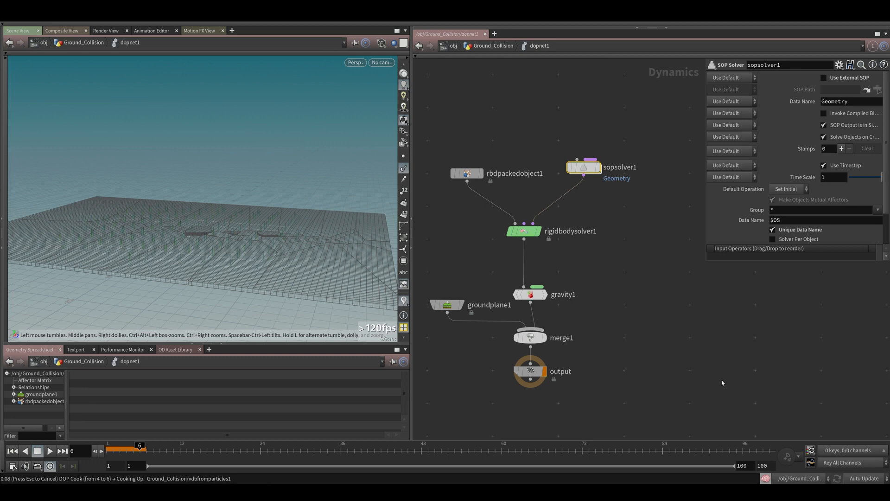
pyautogui.moveTo(222, 278); pyautogui.dragTo(231, 224)
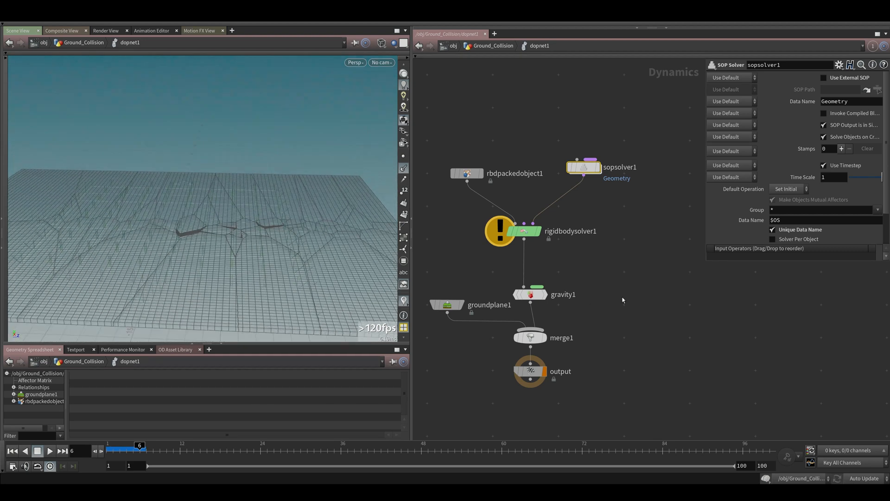
pyautogui.moveTo(623, 219); pyautogui.dragTo(563, 115)
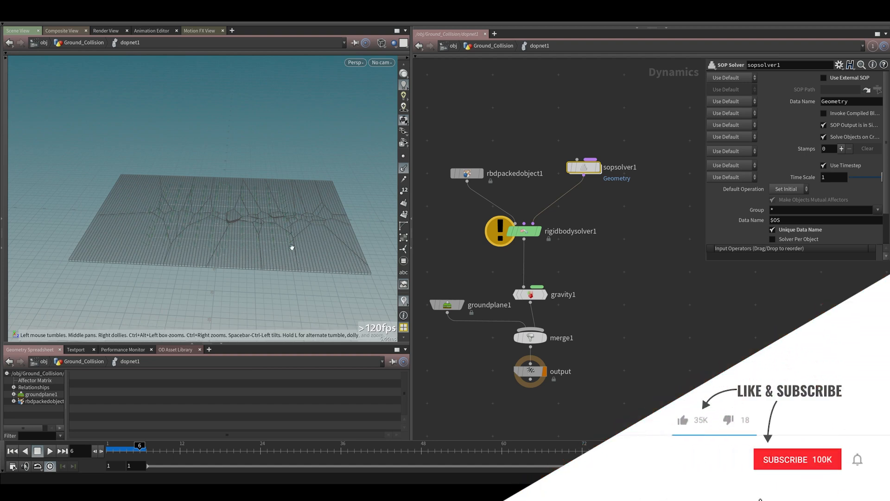
pyautogui.moveTo(292, 246); pyautogui.dragTo(278, 229)
pyautogui.scroll(5, 274, 225)
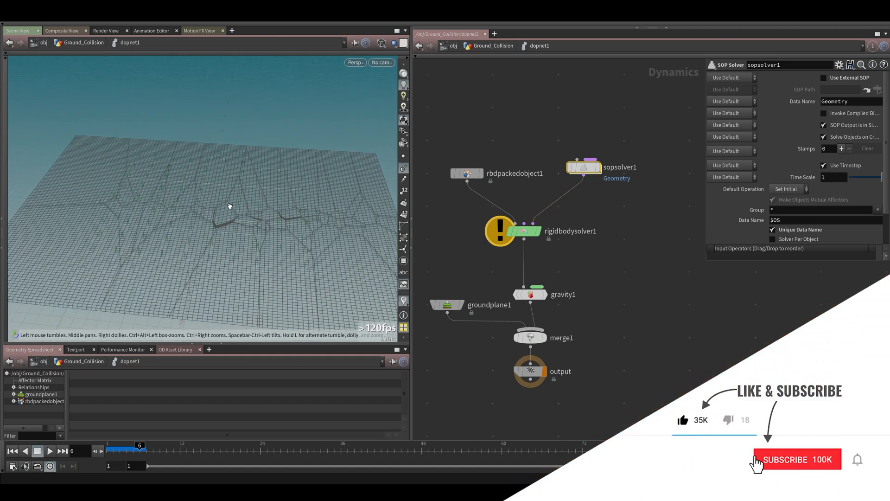
# Step: Lower the Distance Threshold in the conditions of attribtransfer1 inside sopsolver1
pyautogui.doubleClick(578, 171)
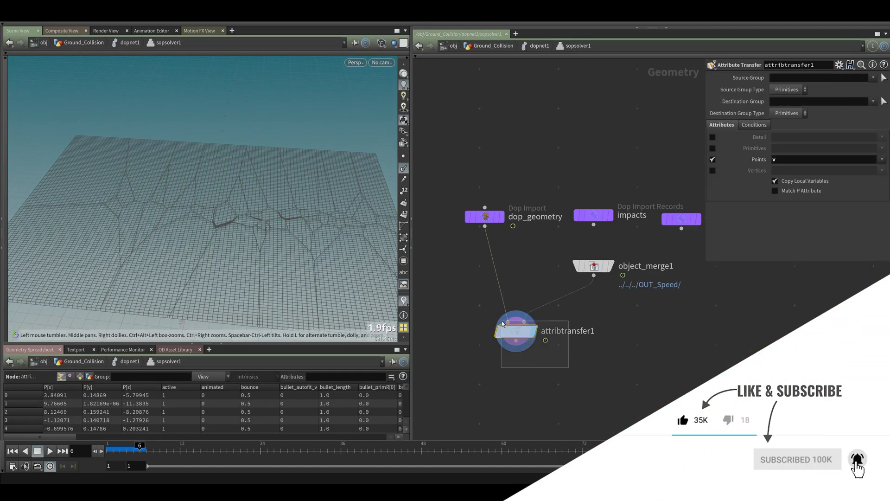
pyautogui.click(752, 125)
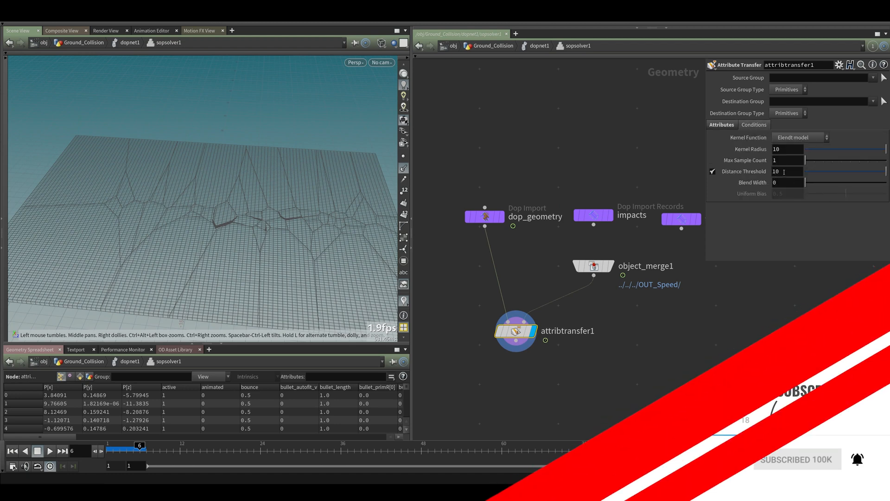
pyautogui.moveTo(823, 173); pyautogui.dragTo(813, 173)
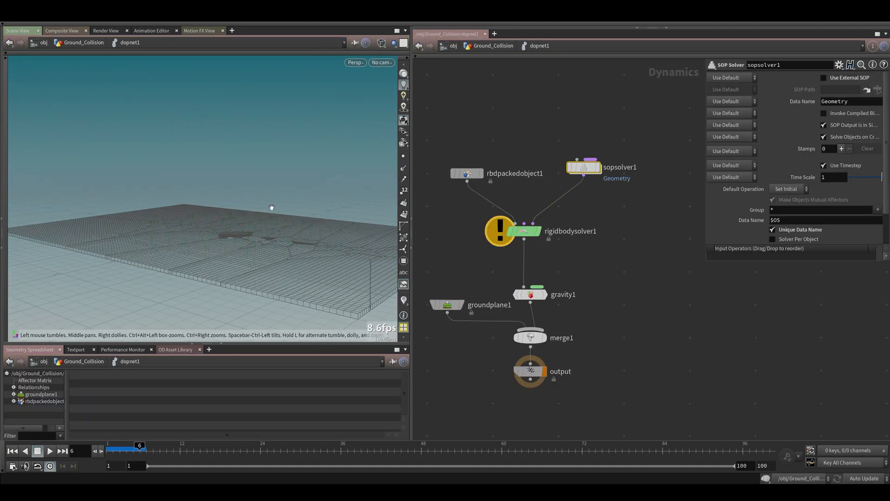
# Step: Step the dopnet1 simulation through to frame 14 and check how the ground pieces lift
pyautogui.moveTo(270, 207); pyautogui.dragTo(278, 252)
pyautogui.moveTo(108, 454); pyautogui.dragTo(135, 456)
pyautogui.moveTo(215, 298); pyautogui.dragTo(256, 254)
pyautogui.click(140, 454)
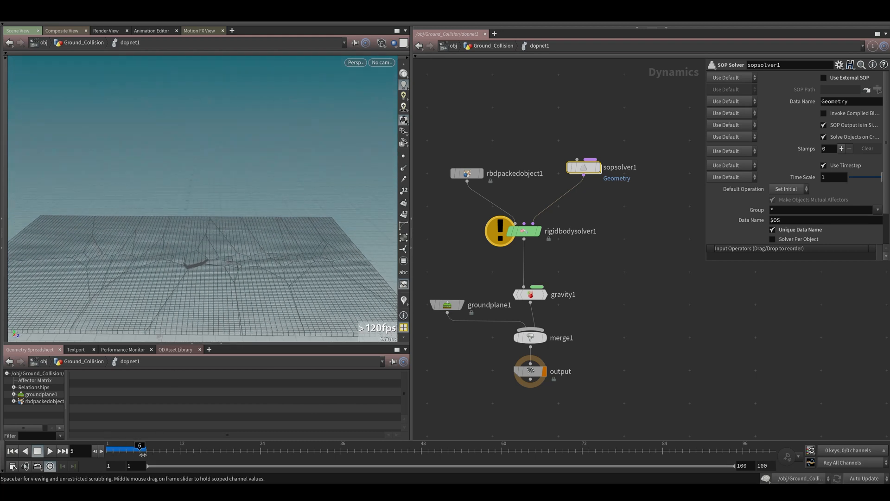
pyautogui.moveTo(151, 459); pyautogui.dragTo(168, 456)
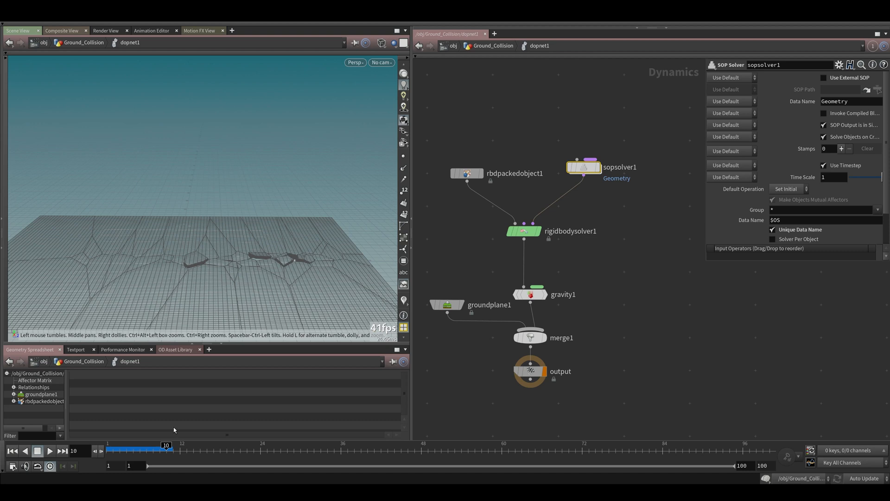
pyautogui.click(199, 449)
pyautogui.moveTo(120, 451); pyautogui.dragTo(194, 452)
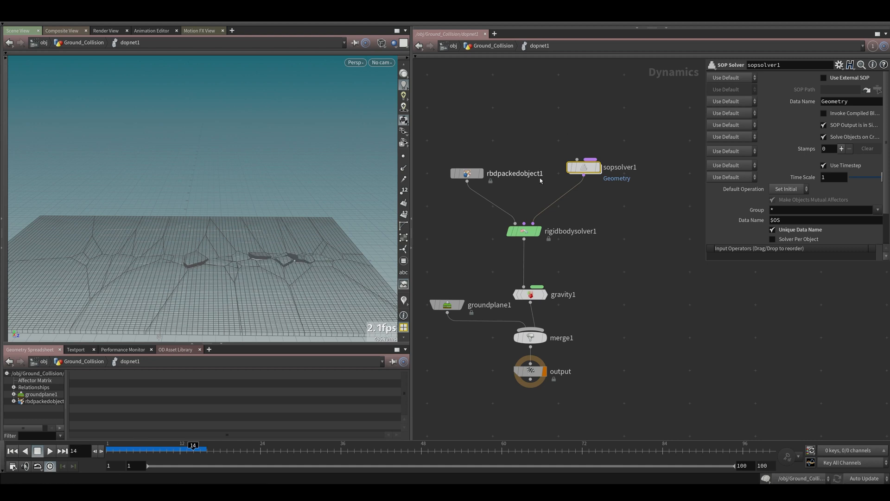
# Step: Go back to Ground_Collision and display vdbfromparticles1 as a shaded surface at frame 6
pyautogui.click(488, 45)
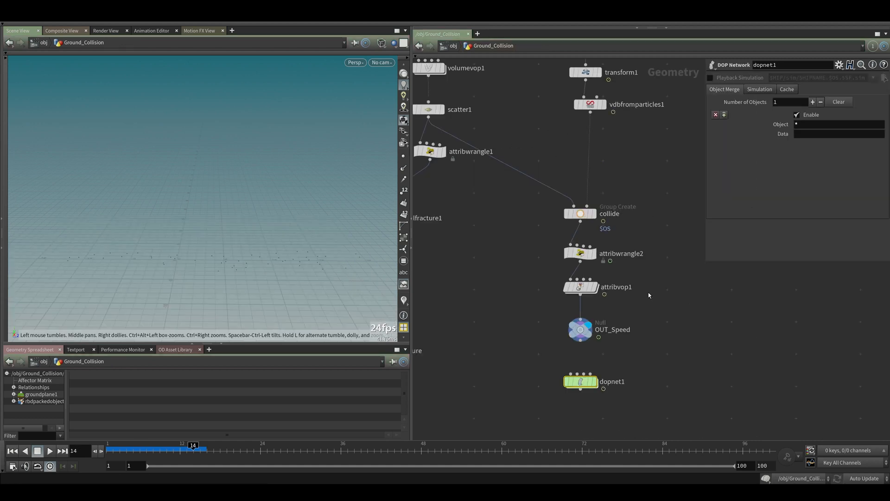
pyautogui.scroll(-2, 649, 294)
pyautogui.moveTo(657, 188); pyautogui.dragTo(635, 212, button='middle')
pyautogui.scroll(3, 598, 116)
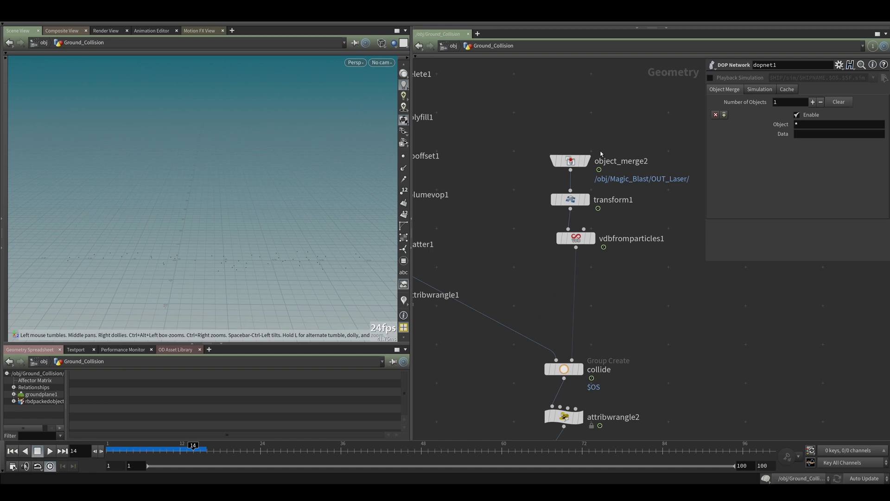
pyautogui.scroll(-3, 601, 154)
pyautogui.moveTo(592, 205)
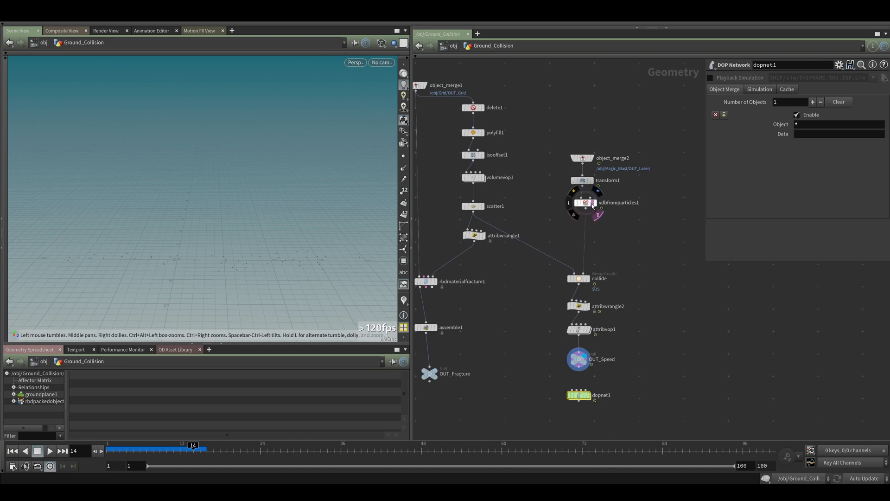
pyautogui.click(593, 206)
pyautogui.click(585, 202)
pyautogui.moveTo(121, 454); pyautogui.dragTo(163, 453)
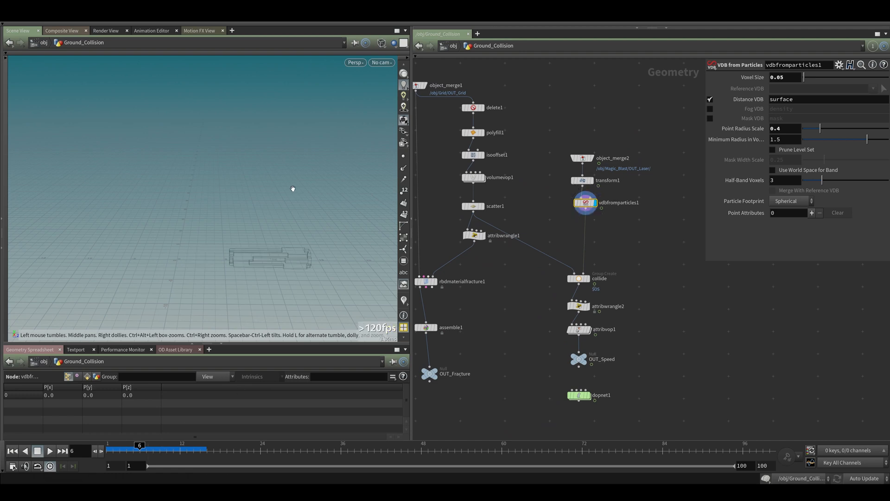
pyautogui.press('w')
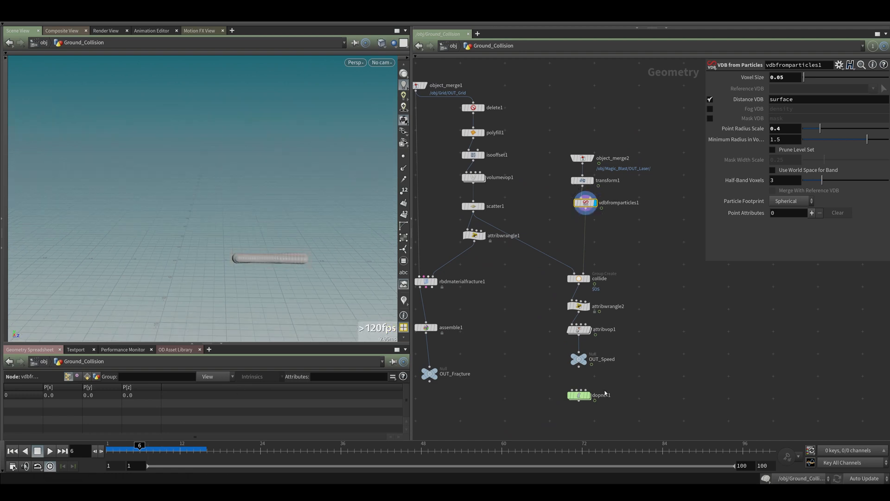
# Step: Template dopnet1 and compare the laser VDB's position with the fractured ground across frames 4 to 8
pyautogui.scroll(5, 596, 394)
pyautogui.click(573, 402)
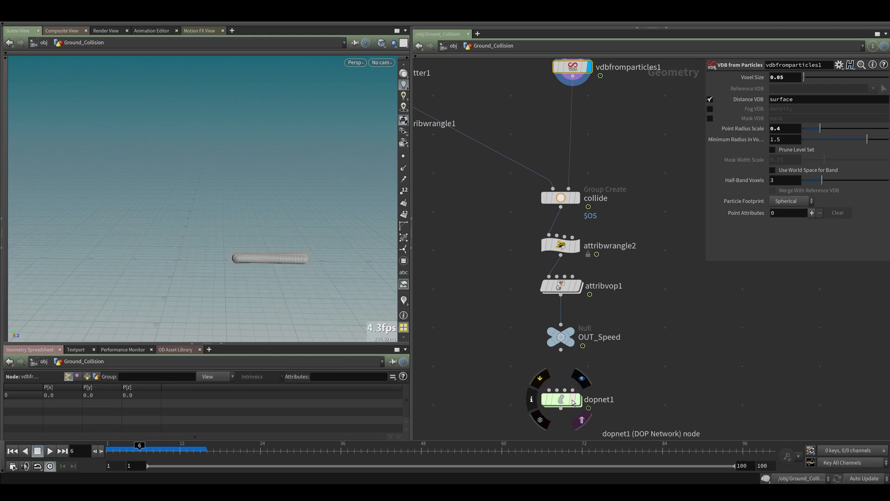
pyautogui.scroll(4, 269, 249)
pyautogui.moveTo(267, 251); pyautogui.dragTo(262, 267)
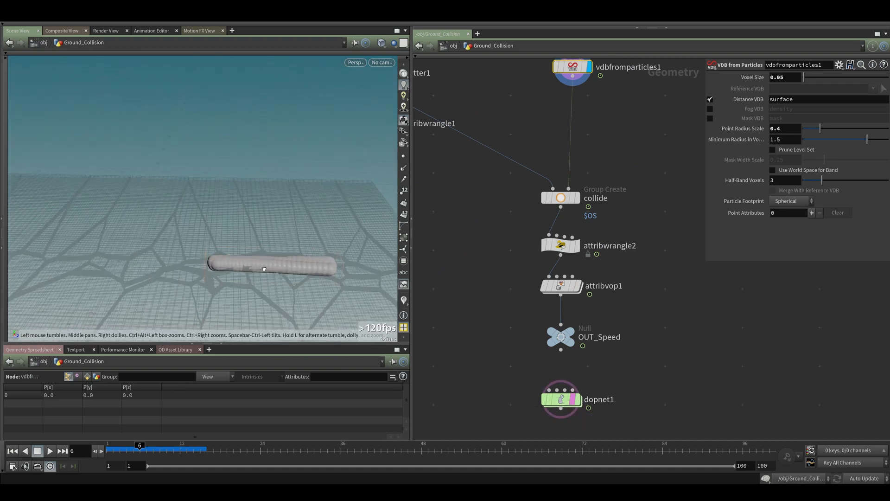
pyautogui.moveTo(141, 449); pyautogui.dragTo(120, 447)
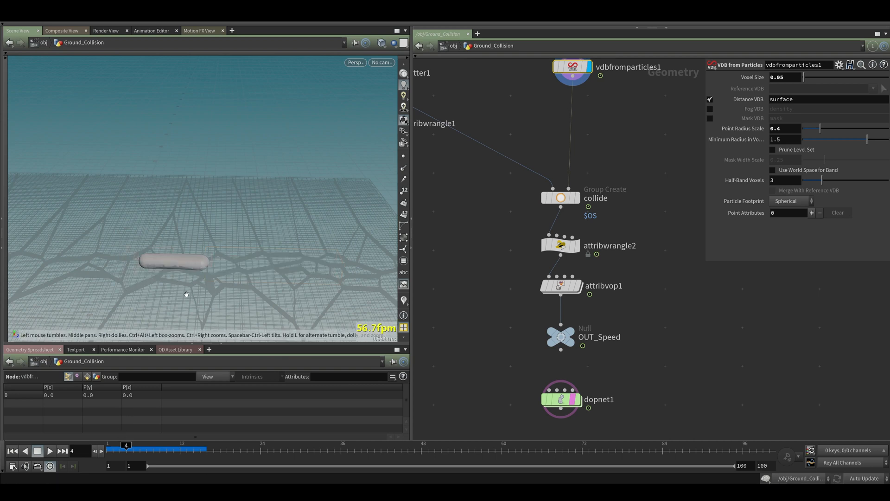
pyautogui.moveTo(179, 287); pyautogui.dragTo(195, 204)
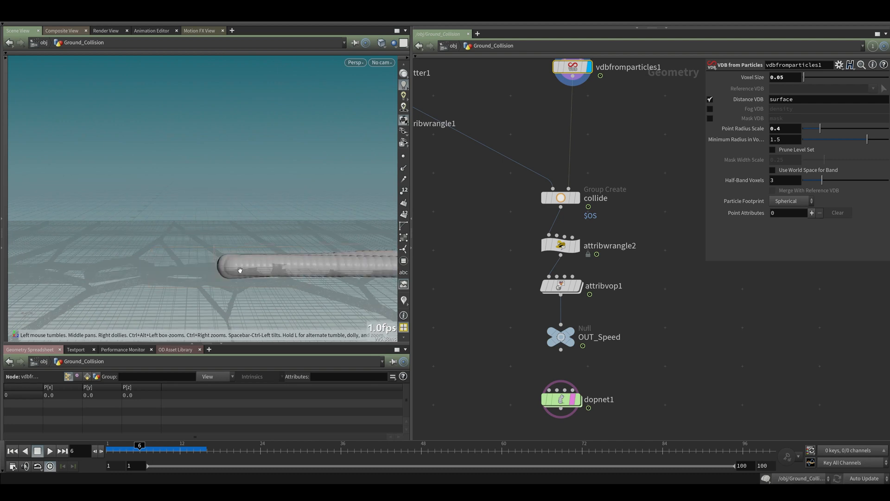
pyautogui.moveTo(242, 261); pyautogui.dragTo(238, 291)
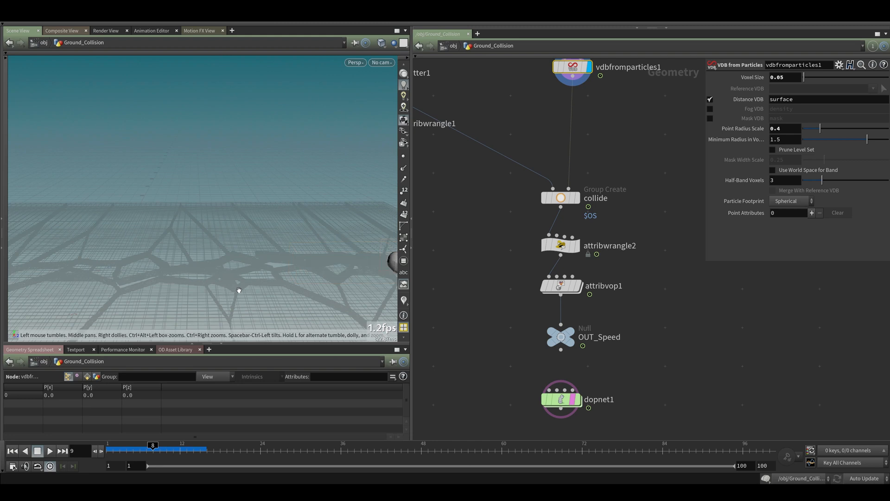
# Step: Review the scatter1 and vdbfromparticles1 nodes, then display dopnet1 at frame 9
pyautogui.moveTo(295, 246); pyautogui.dragTo(267, 264, button='right')
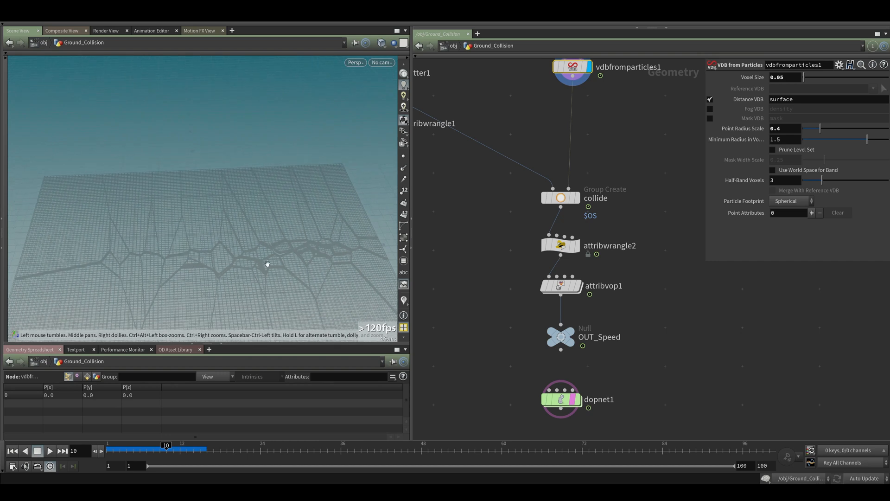
pyautogui.scroll(-5, 476, 242)
pyautogui.moveTo(477, 242); pyautogui.dragTo(521, 272, button='middle')
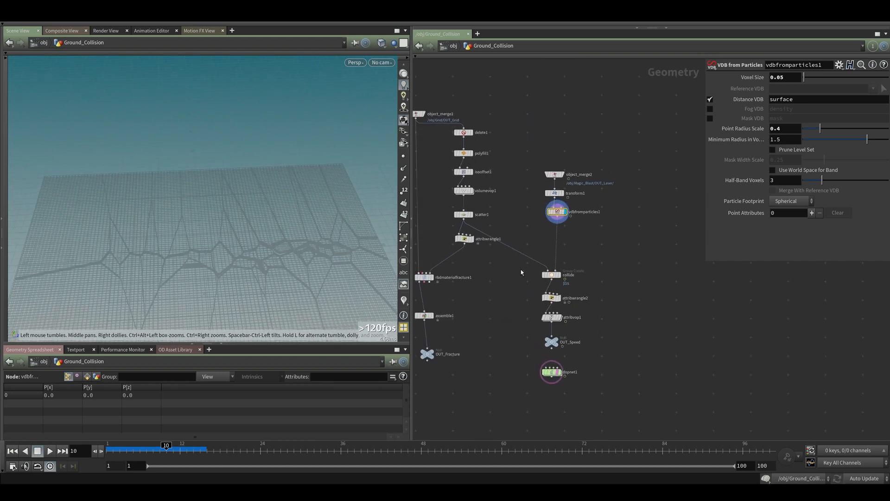
pyautogui.click(456, 210)
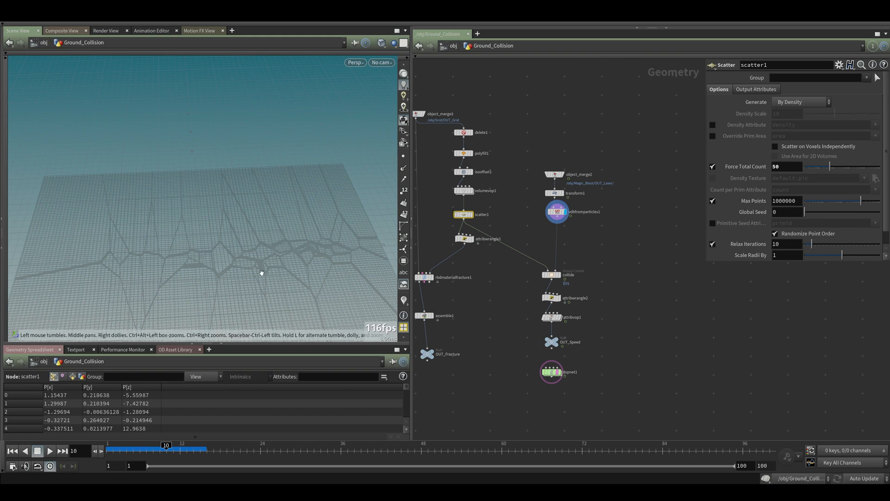
pyautogui.click(557, 214)
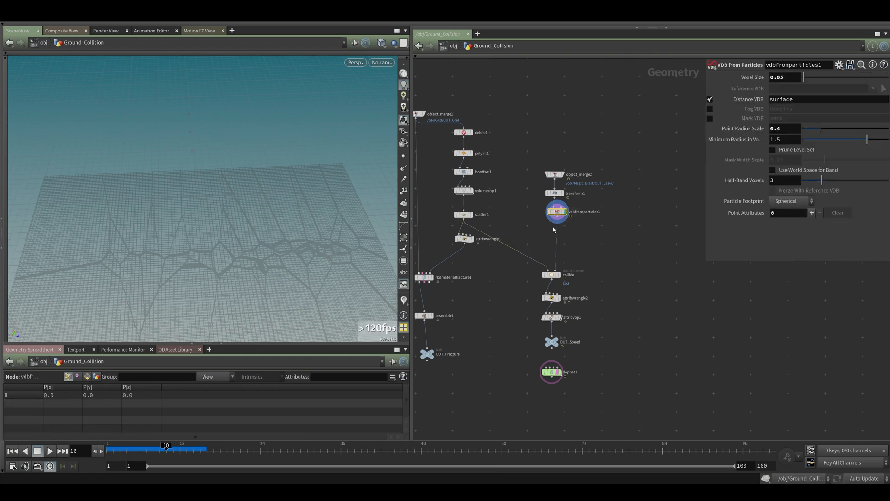
pyautogui.moveTo(181, 449); pyautogui.dragTo(160, 449)
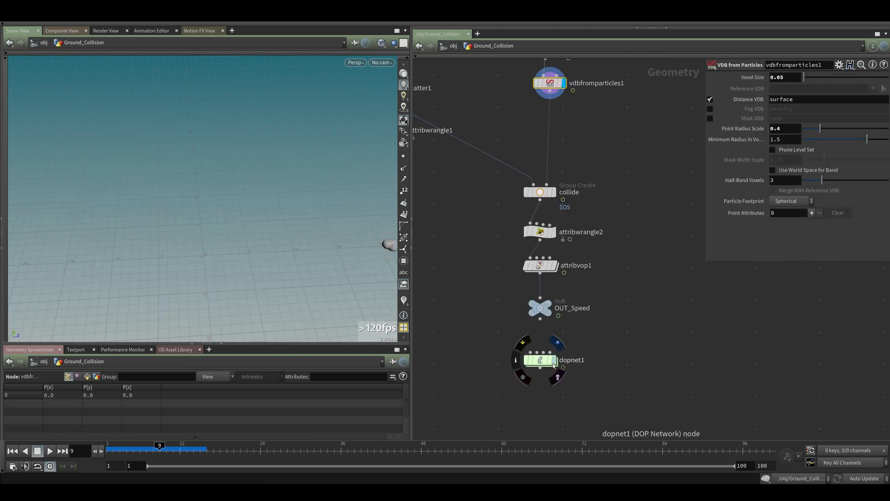
pyautogui.click(555, 361)
# Step: Add a DOP Import node directly below dopnet1
pyautogui.moveTo(562, 400); pyautogui.dragTo(553, 323, button='middle')
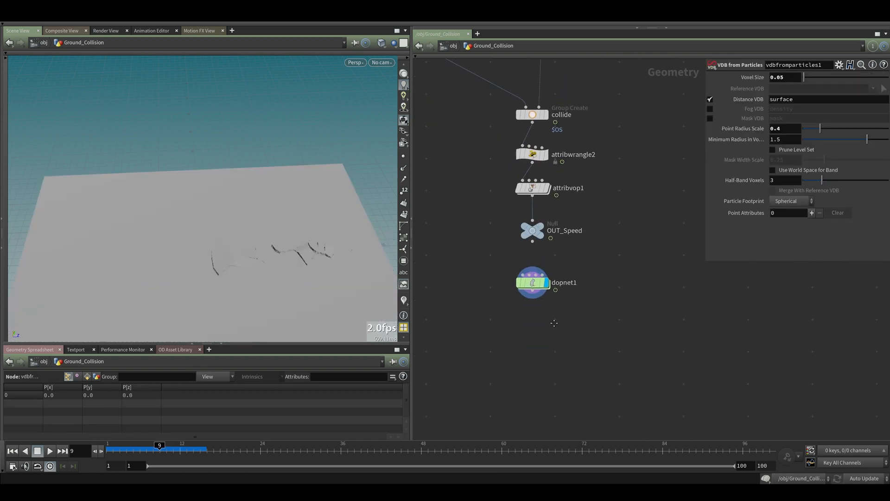
pyautogui.press('Tab')
pyautogui.write('dopimport')
pyautogui.press('Return')
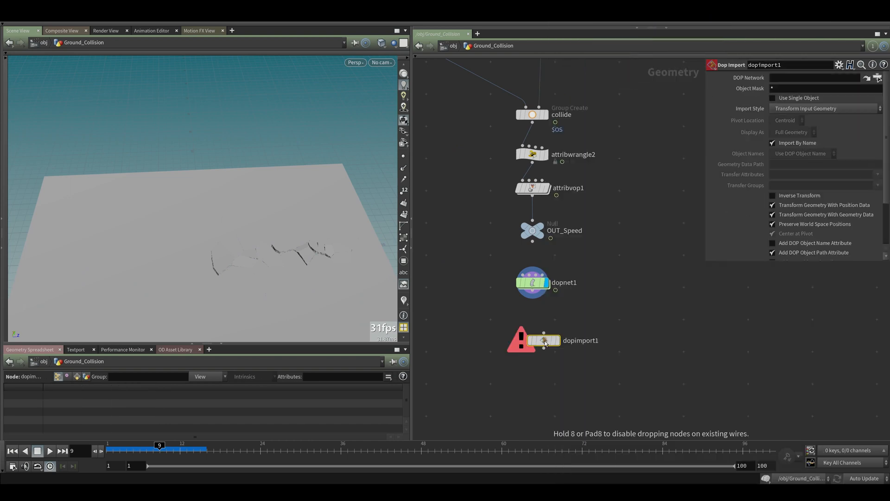
pyautogui.click(534, 342)
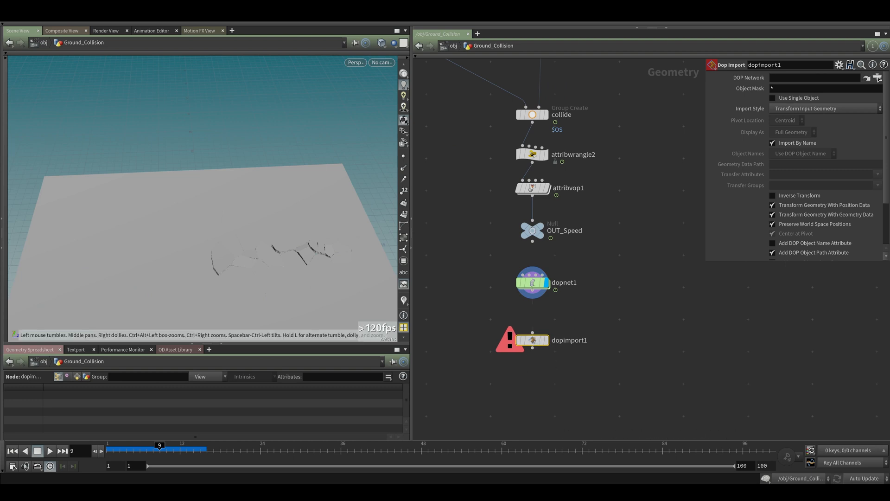
# Step: Point dopimport1 at the DOP network ../dopnet1/ and enter rbdpackedobject1 as its Object Mask
pyautogui.click(811, 77)
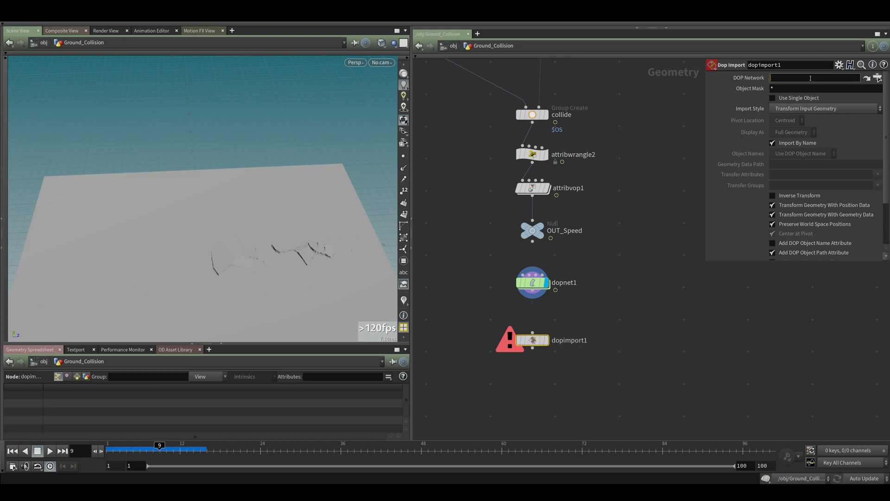
pyautogui.write('../dop')
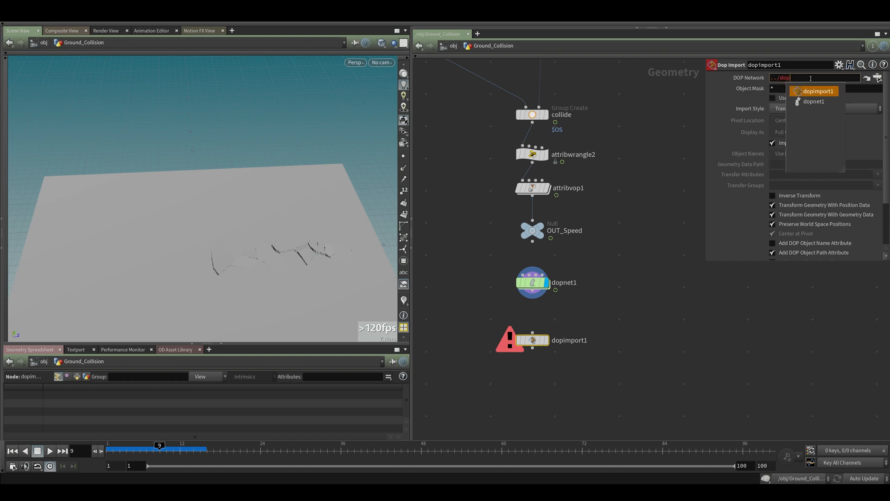
pyautogui.press('Down')
pyautogui.press('Return')
pyautogui.write('/')
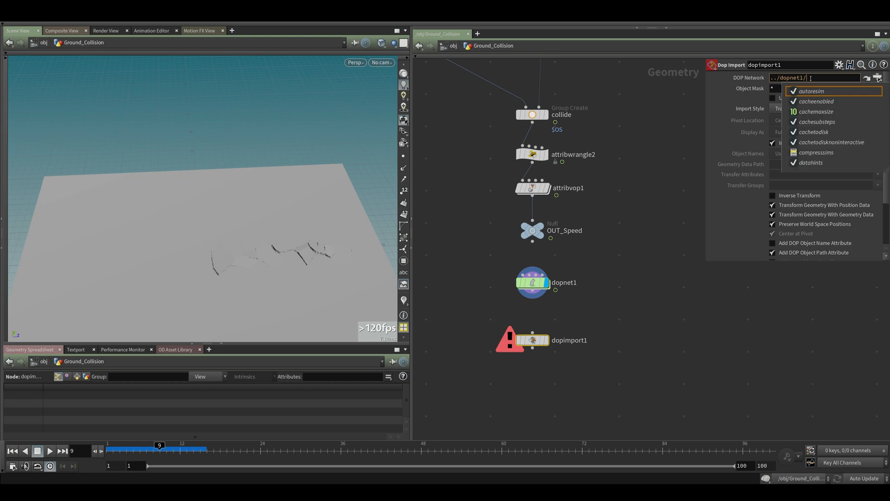
pyautogui.click(772, 85)
pyautogui.click(778, 88)
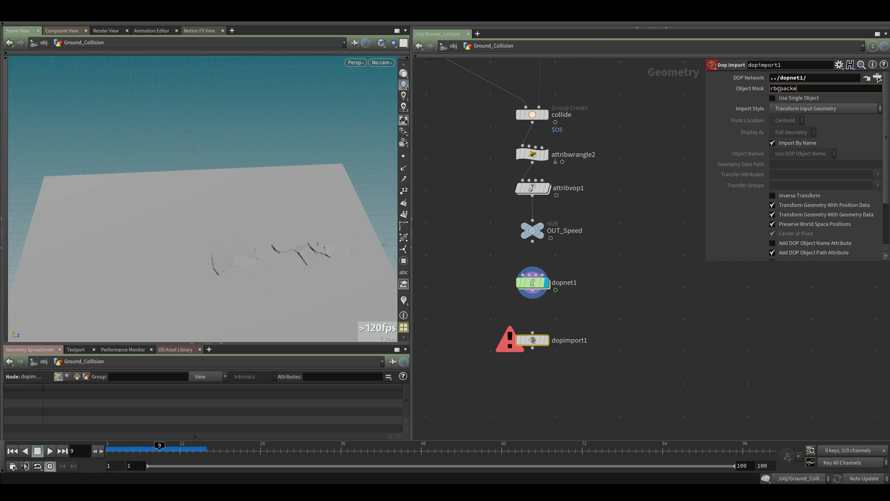
pyautogui.press('Return')
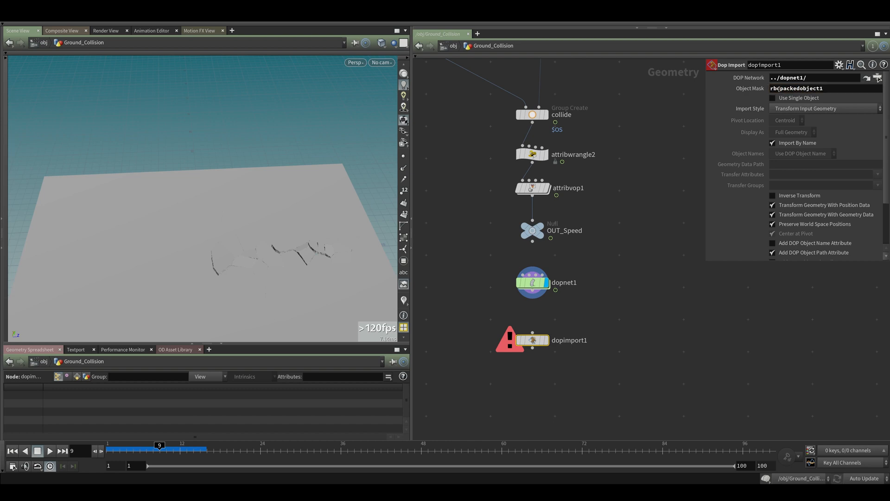
# Step: Copy the name of the rbdpackedobject1 node inside dopnet1 and return to Ground_Collision
pyautogui.doubleClick(532, 283)
pyautogui.doubleClick(494, 175)
pyautogui.hotkey('ctrl', 'c')
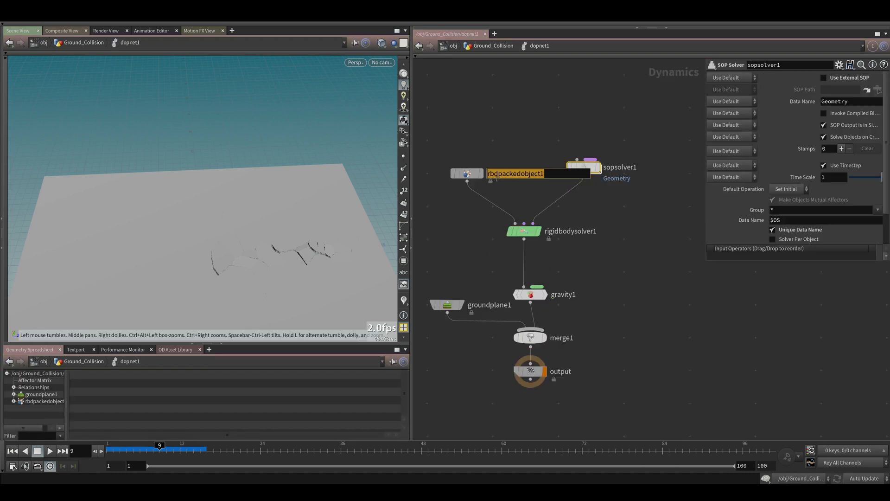
pyautogui.press('Escape')
pyautogui.click(493, 46)
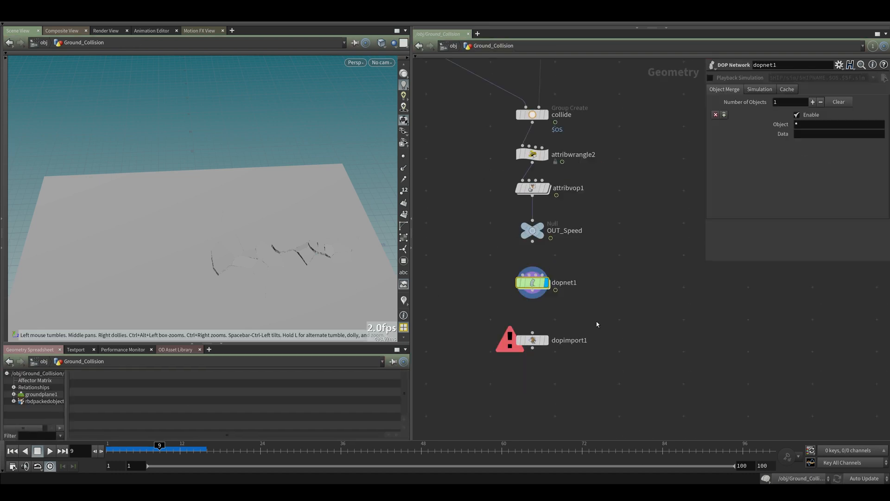
# Step: Display dopimport1 and replace its Object Mask with the copied name rbdpackedobject1
pyautogui.click(533, 339)
pyautogui.click(546, 340)
pyautogui.click(804, 88)
pyautogui.hotkey('shift', 'Home')
pyautogui.hotkey('ctrl', 'v')
pyautogui.press('Return')
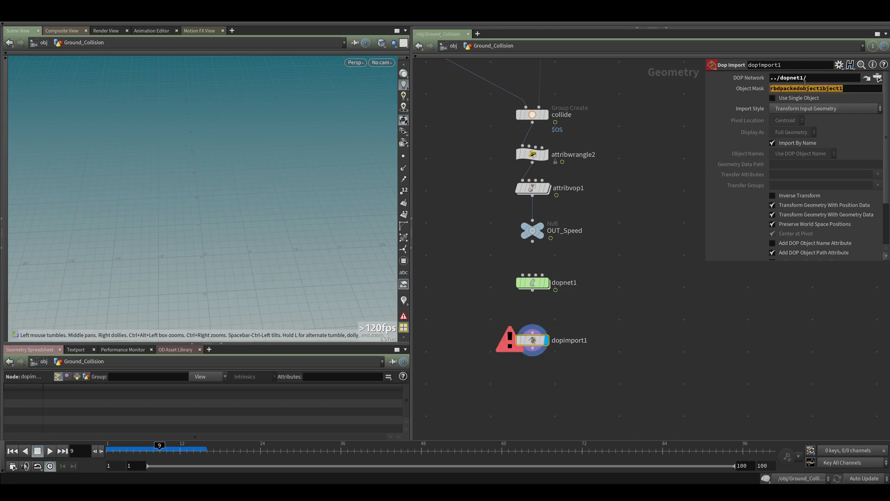
pyautogui.hotkey('ctrl', 'v')
pyautogui.press('Return')
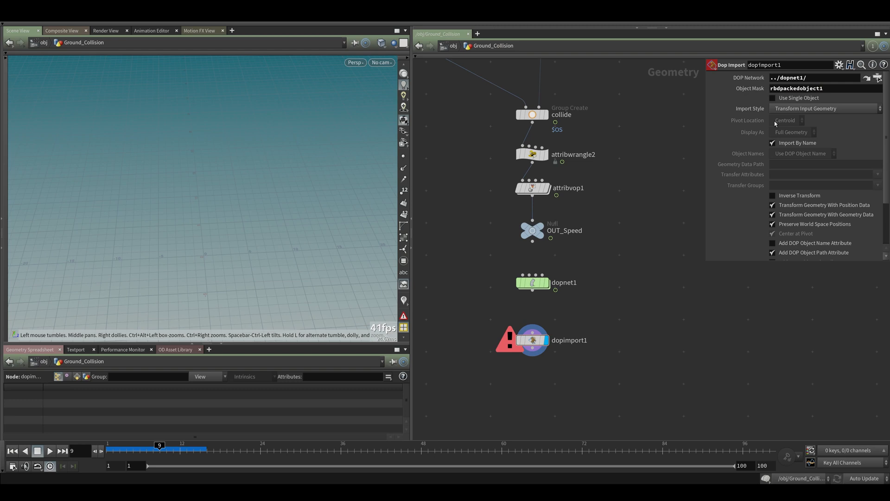
# Step: Set dopimport1's Import Style to Fetch Geometry from DOP Network and check the imported ground
pyautogui.click(794, 110)
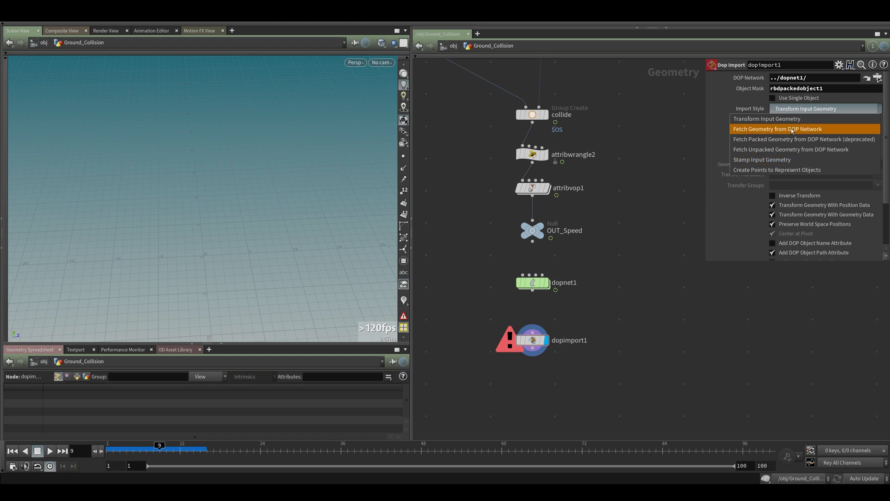
pyautogui.click(792, 130)
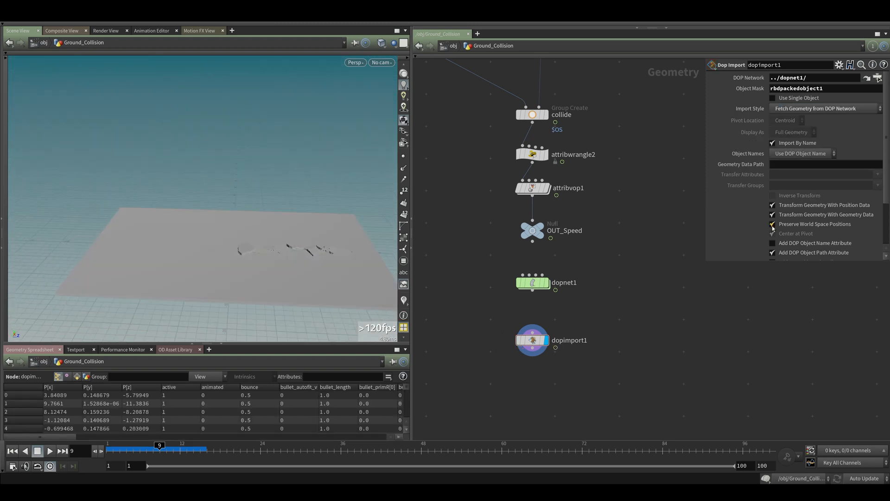
pyautogui.moveTo(308, 267); pyautogui.dragTo(272, 268)
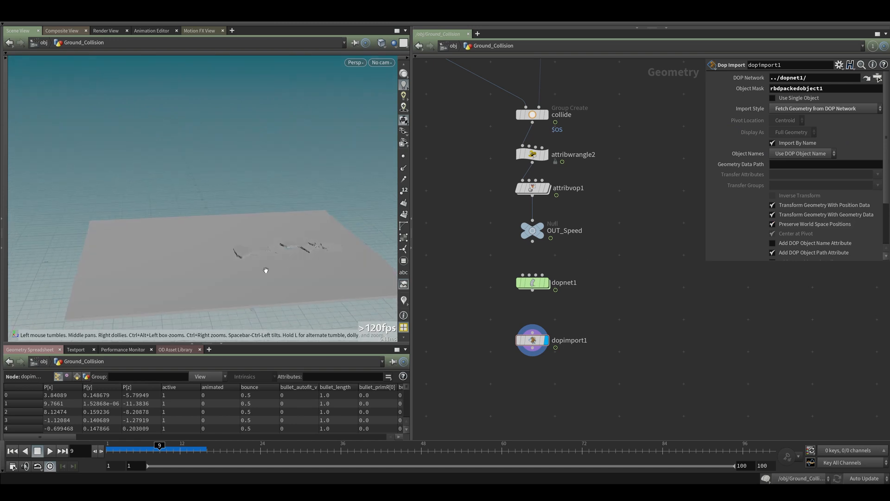
# Step: Connect an Unpack node to dopimport1's output, display it and align it beneath dopimport1
pyautogui.moveTo(533, 355); pyautogui.dragTo(526, 264, button='middle')
pyautogui.moveTo(526, 265); pyautogui.dragTo(536, 312)
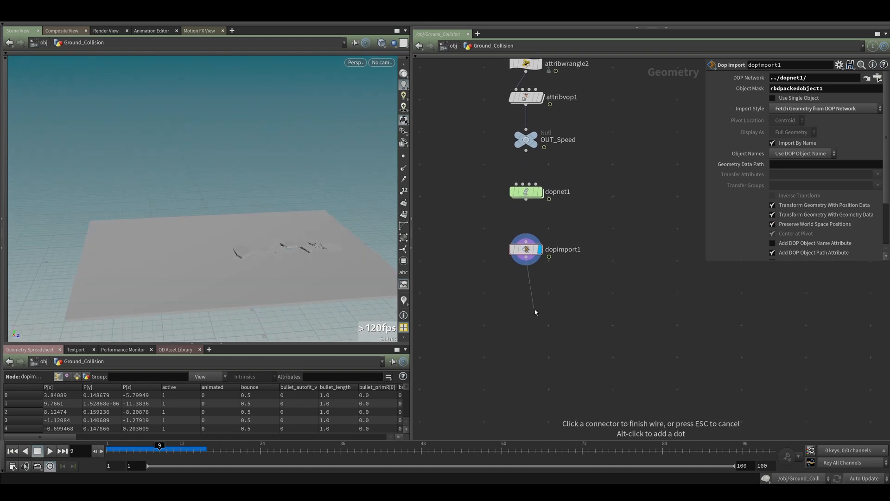
pyautogui.click(535, 312)
pyautogui.write('unpack')
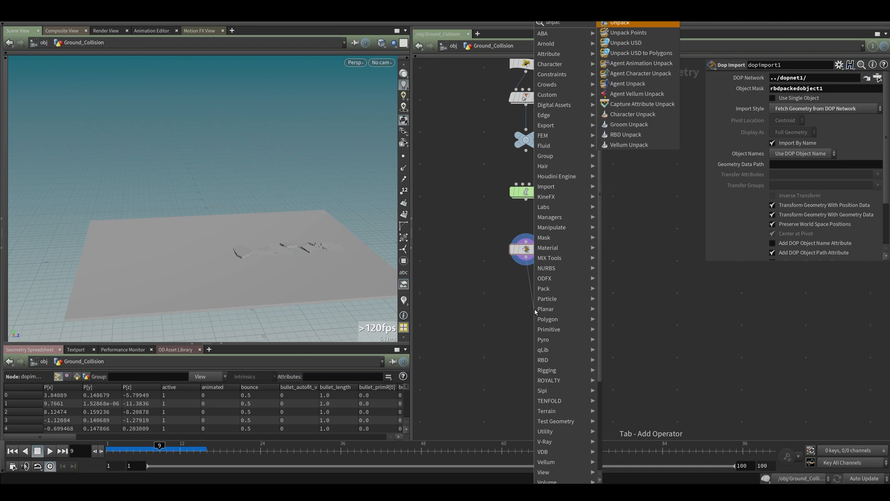
pyautogui.press('Return')
pyautogui.middleClick(530, 251)
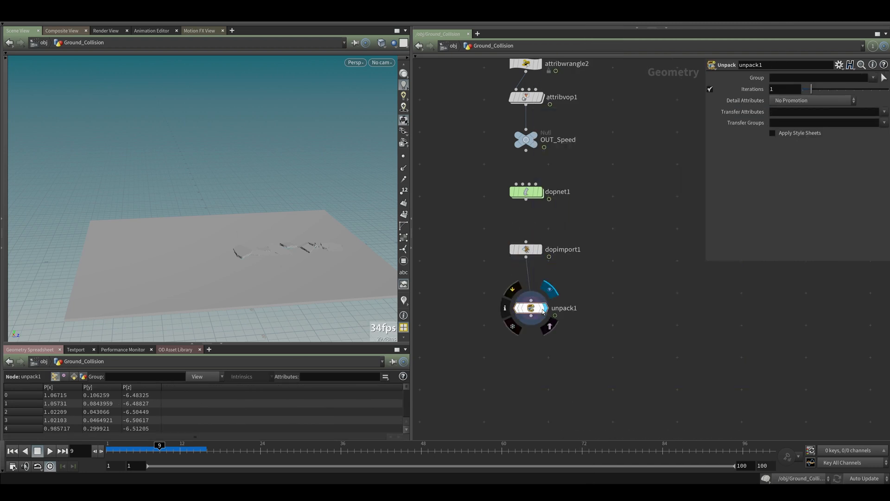
pyautogui.middleClick(538, 310)
pyautogui.moveTo(536, 309); pyautogui.dragTo(530, 306)
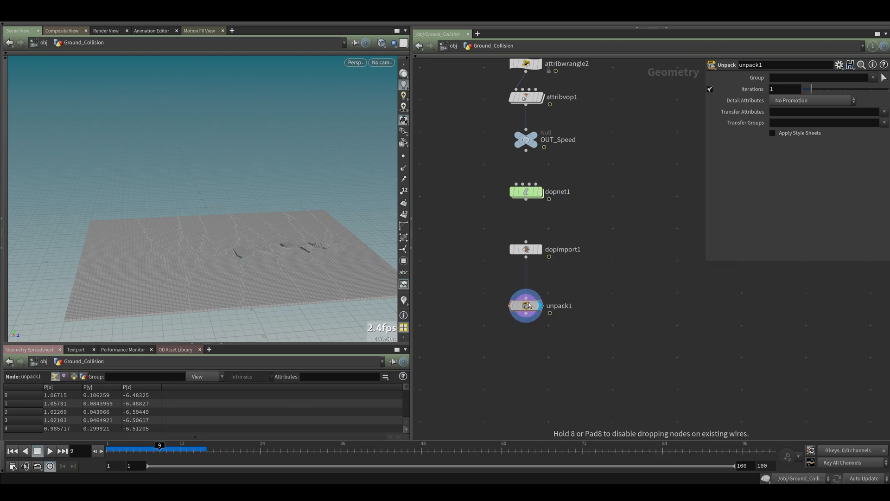
pyautogui.middleClick(530, 306)
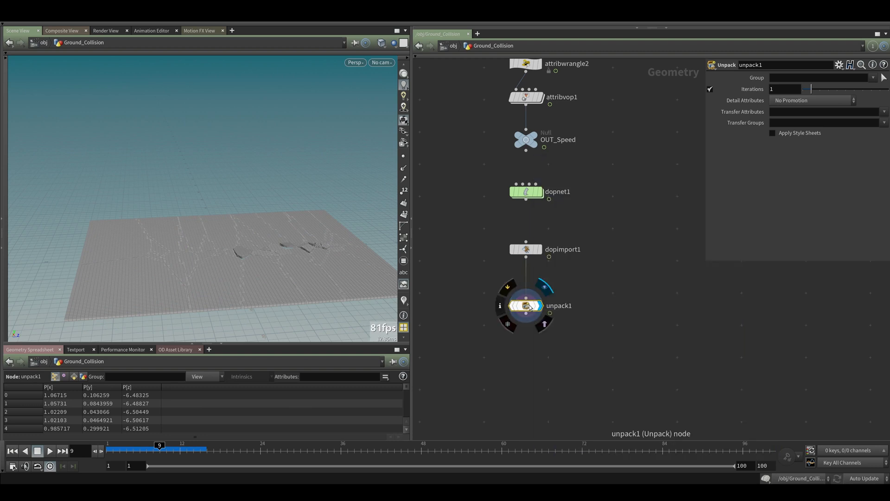
# Step: Connect a Trail node after unpack1 and set its Result Type to Compute Velocity
pyautogui.moveTo(552, 347); pyautogui.dragTo(526, 308, button='middle')
pyautogui.press('Tab')
pyautogui.write('trail')
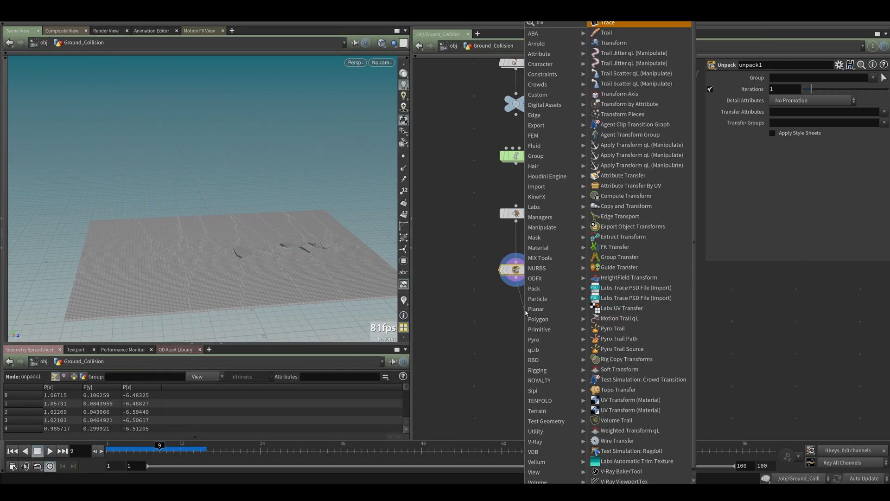
pyautogui.press('Return')
pyautogui.click(525, 310)
pyautogui.click(813, 76)
pyautogui.click(802, 119)
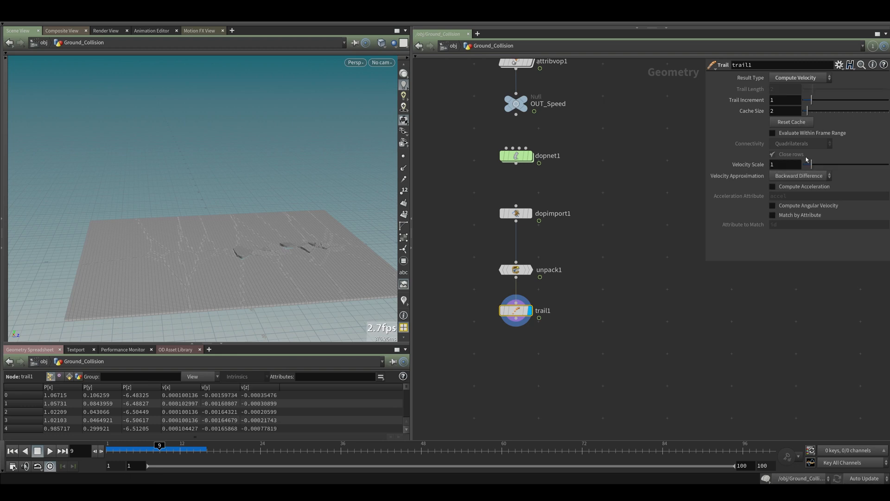
# Step: Add a File Cache node after trail1 and name it RBD_Crack
pyautogui.press('Tab')
pyautogui.write('file')
pyautogui.press('Down')
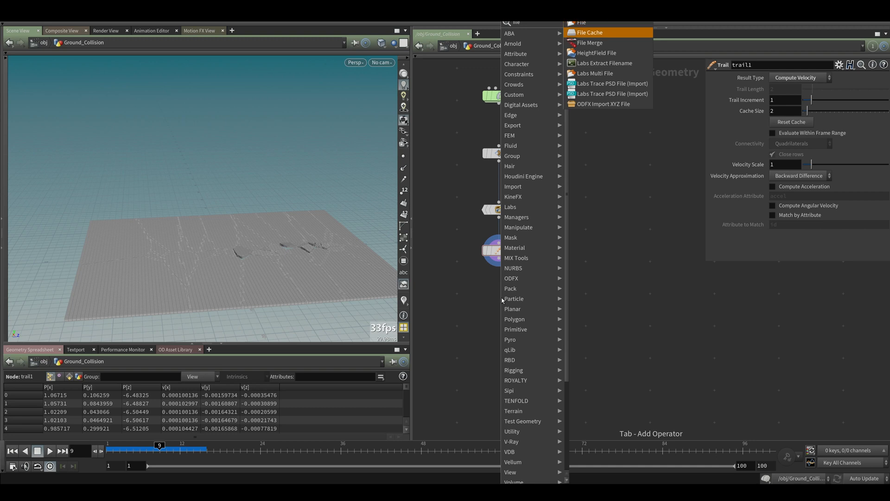
pyautogui.press('Return')
pyautogui.click(502, 297)
pyautogui.doubleClick(524, 294)
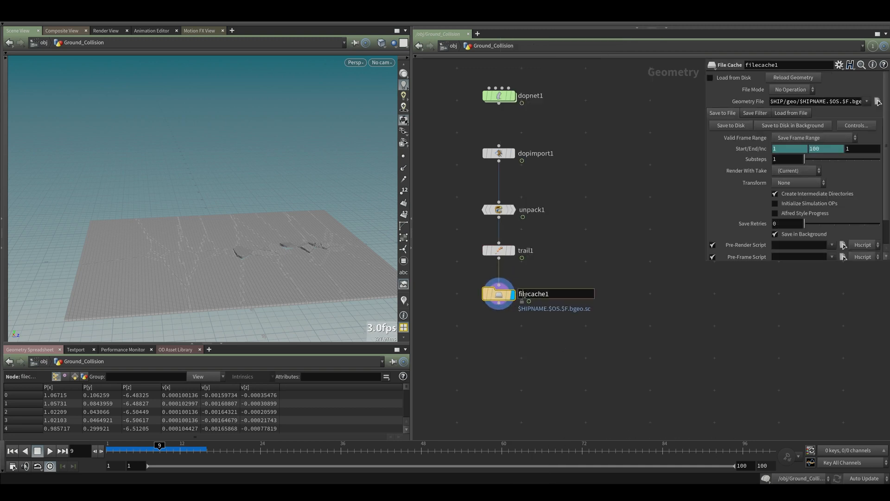
pyautogui.write('RBD_Crack')
pyautogui.press('Return')
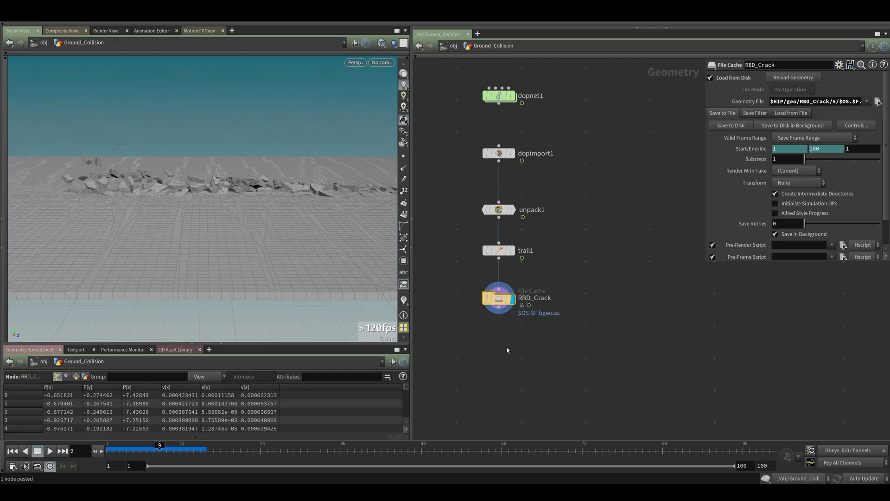
# Step: Align OUT_Fracture under assemble1 and return the timeline to frame 1
pyautogui.moveTo(258, 232); pyautogui.dragTo(200, 225)
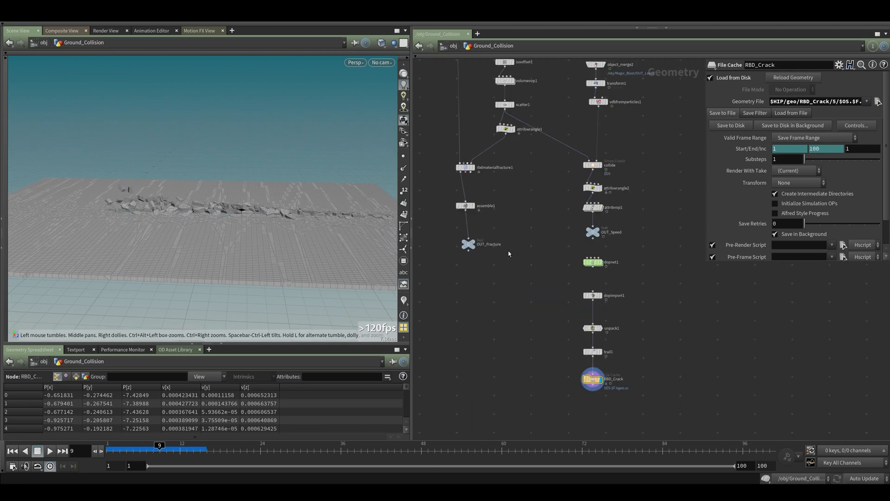
pyautogui.moveTo(469, 242); pyautogui.dragTo(466, 240)
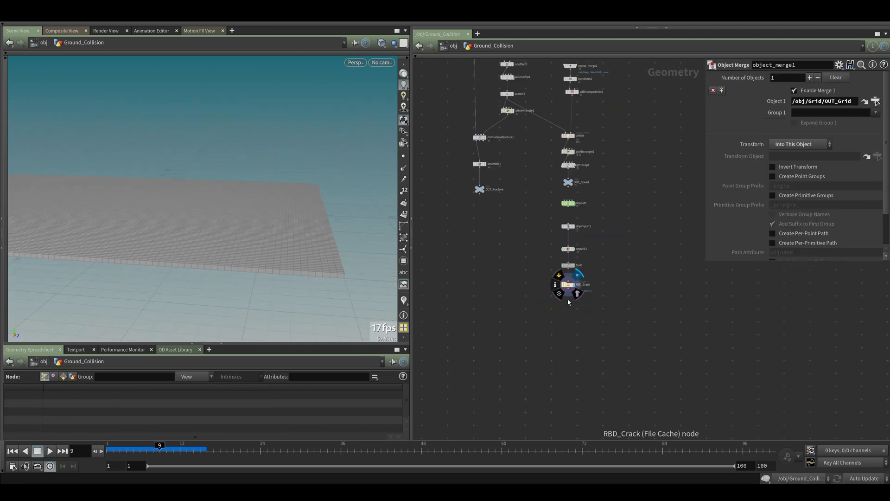
pyautogui.click(110, 445)
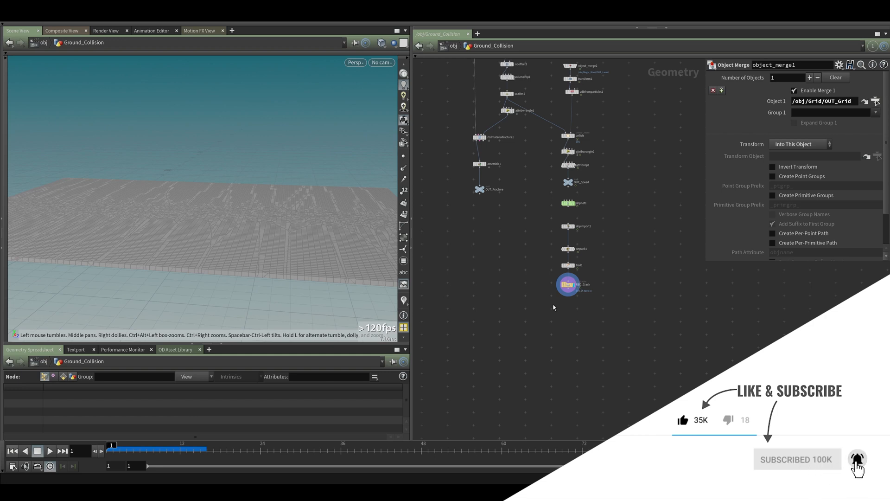
# Step: Go up to the object level and frame the selected Ground_Collision object in the viewport
pyautogui.scroll(4, 568, 305)
pyautogui.click(453, 46)
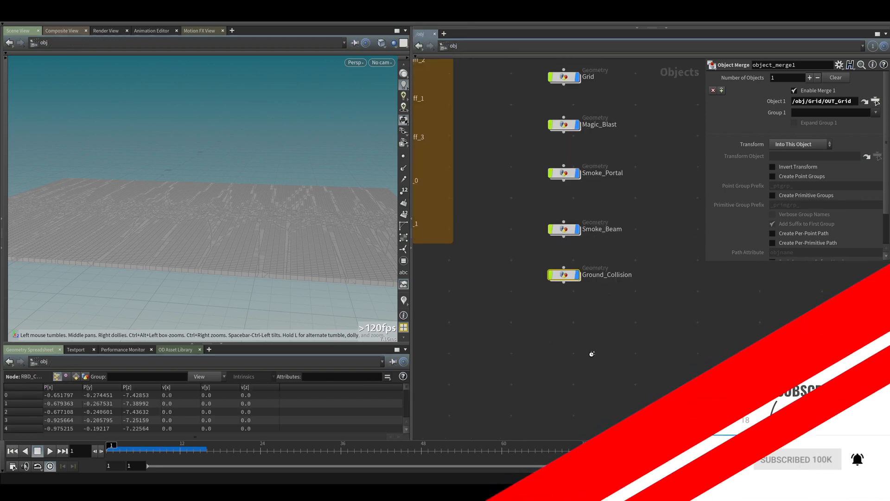
pyautogui.hotkey('space', 'g')
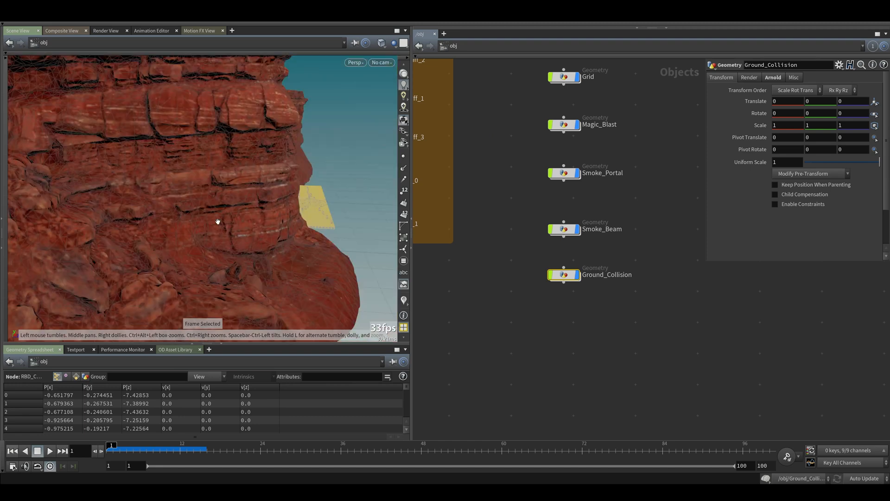
# Step: Inspect the whole ground surface among the cliffs, clear the object selection and switch the viewport to shaded display without wireframe
pyautogui.moveTo(218, 222); pyautogui.dragTo(149, 226)
pyautogui.moveTo(278, 210); pyautogui.dragTo(144, 234)
pyautogui.moveTo(334, 209); pyautogui.dragTo(240, 245)
pyautogui.moveTo(242, 253); pyautogui.dragTo(215, 280, button='right')
pyautogui.moveTo(625, 127); pyautogui.dragTo(612, 184, button='middle')
pyautogui.click(566, 134)
pyautogui.click(623, 170)
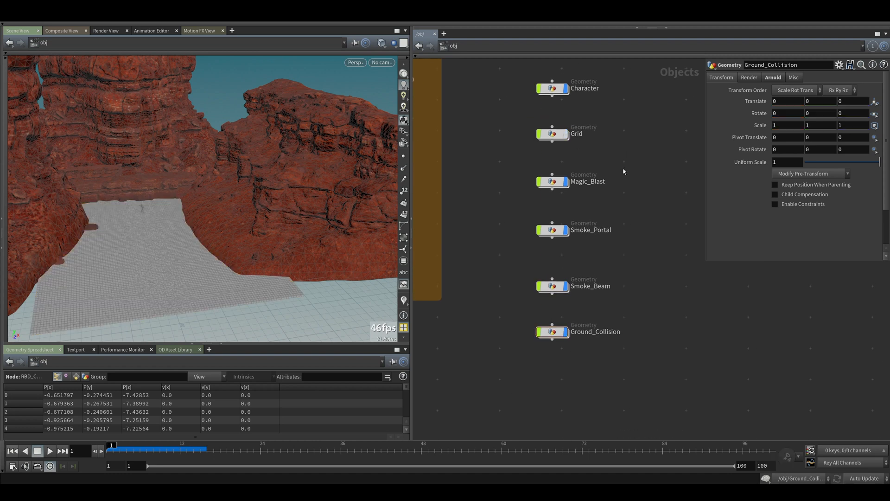
pyautogui.moveTo(245, 242); pyautogui.dragTo(228, 249)
pyautogui.press('w')
pyautogui.press('w')
pyautogui.hotkey('shift', 'w')
pyautogui.moveTo(139, 238)
pyautogui.mouseDown()
pyautogui.moveTo(131, 199)
pyautogui.moveTo(147, 211)
pyautogui.mouseUp()
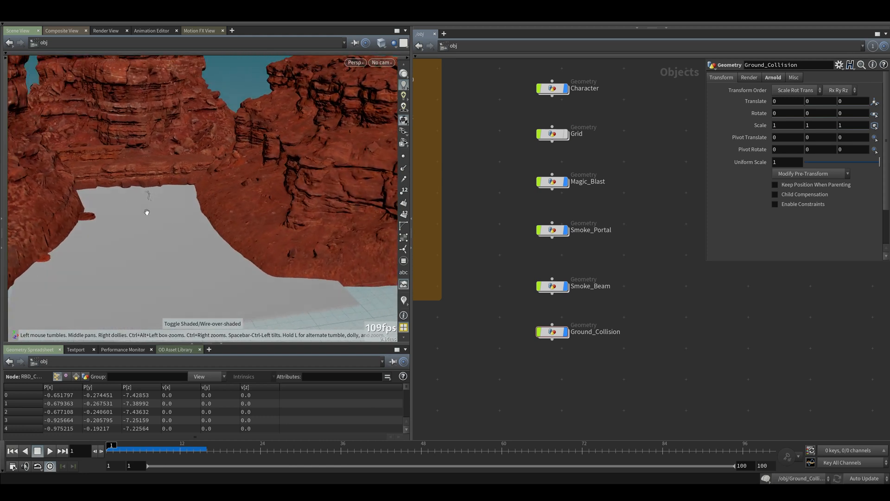
# Step: Open Magic_Blast and go back frame by frame from about frame 35 to find where the portal and beam effect starts
pyautogui.doubleClick(553, 184)
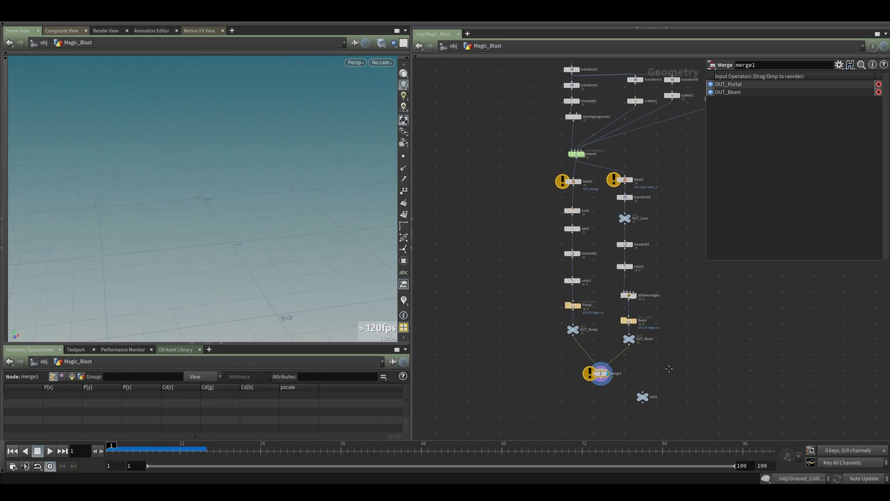
pyautogui.moveTo(125, 454); pyautogui.dragTo(326, 454)
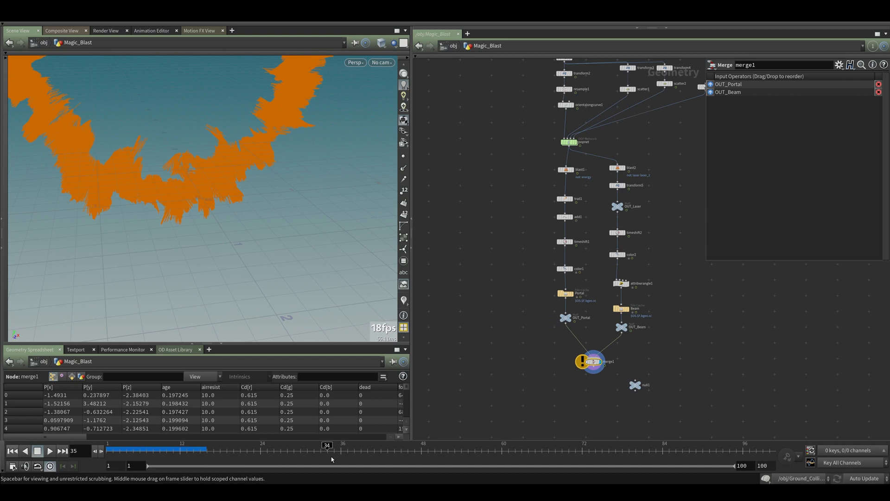
pyautogui.press('Left')
pyautogui.press('Left')
pyautogui.press('Left')
pyautogui.press('Left')
pyautogui.press('Left')
pyautogui.press('Left')
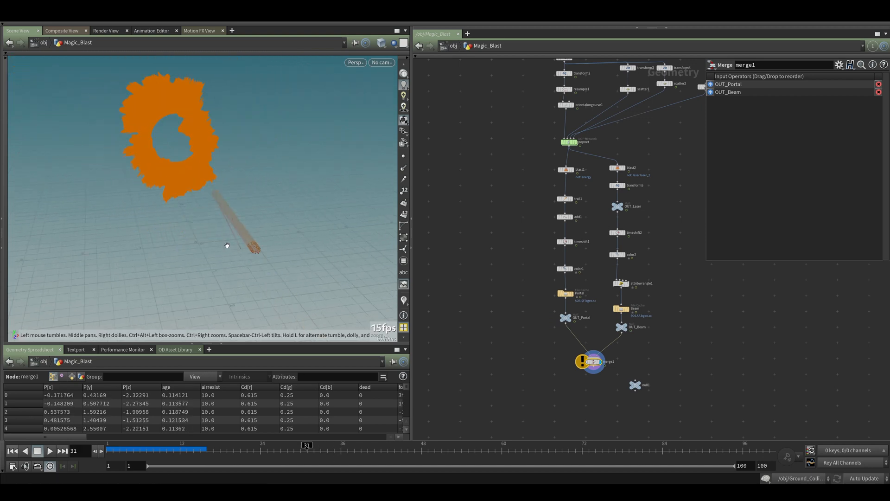
pyautogui.press('Right')
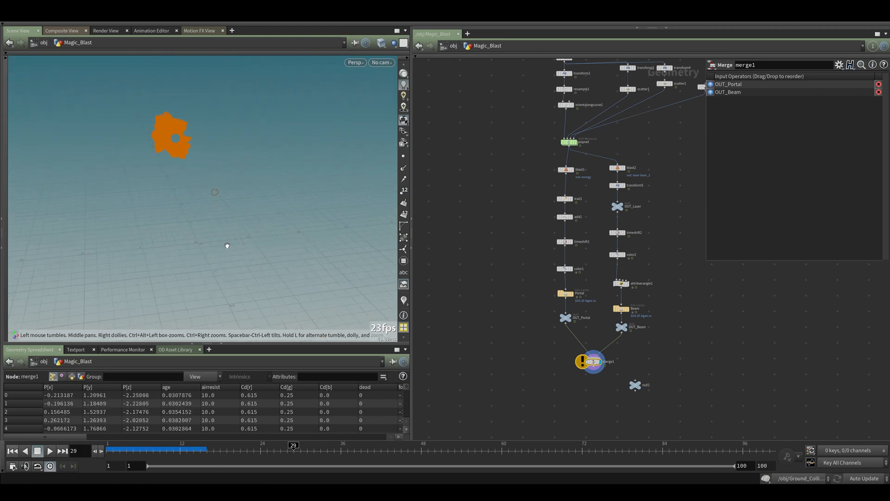
pyautogui.press('Left')
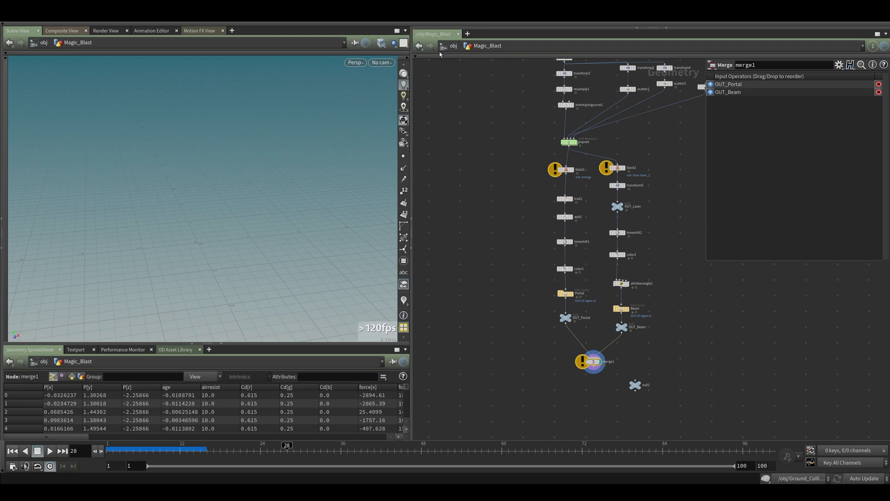
# Step: Return to the object level and check the timing of the ground crack in the early frames, up to frame 7
pyautogui.press('u')
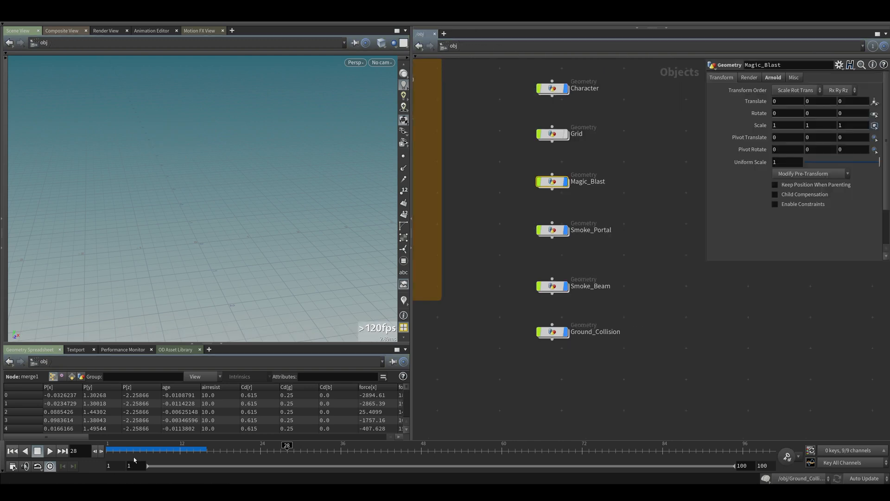
pyautogui.moveTo(190, 272); pyautogui.dragTo(160, 222)
pyautogui.click(126, 448)
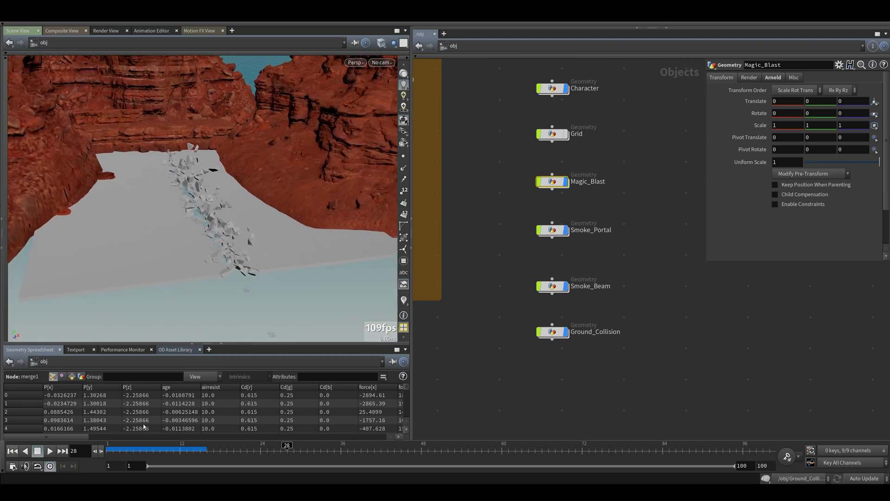
pyautogui.click(144, 448)
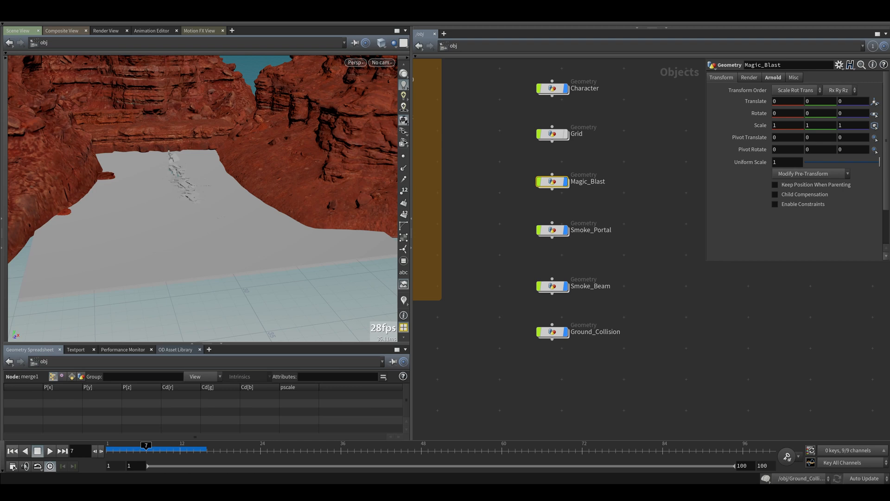
# Step: Add a Time Shift node after RBD_Crack in Ground_Collision, display it and set its Frame to delay the cached crack by 28 frames
pyautogui.doubleClick(552, 331)
pyautogui.press('Tab')
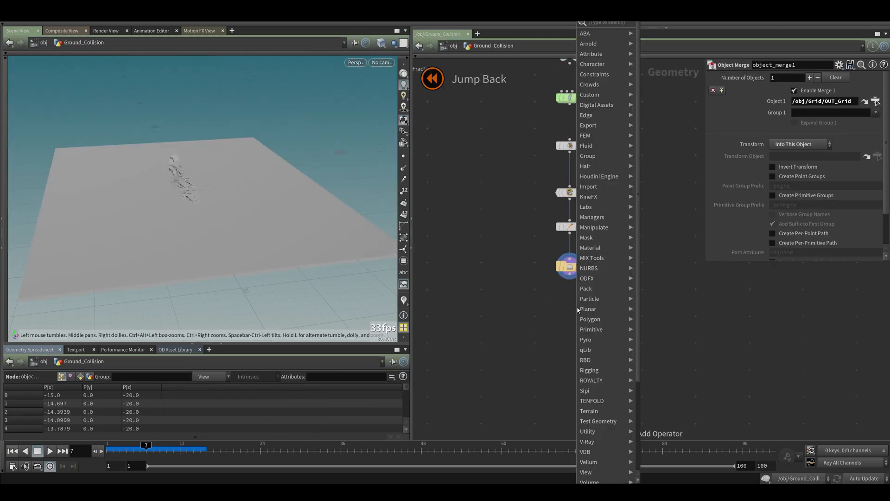
pyautogui.write('time sh')
pyautogui.press('Return')
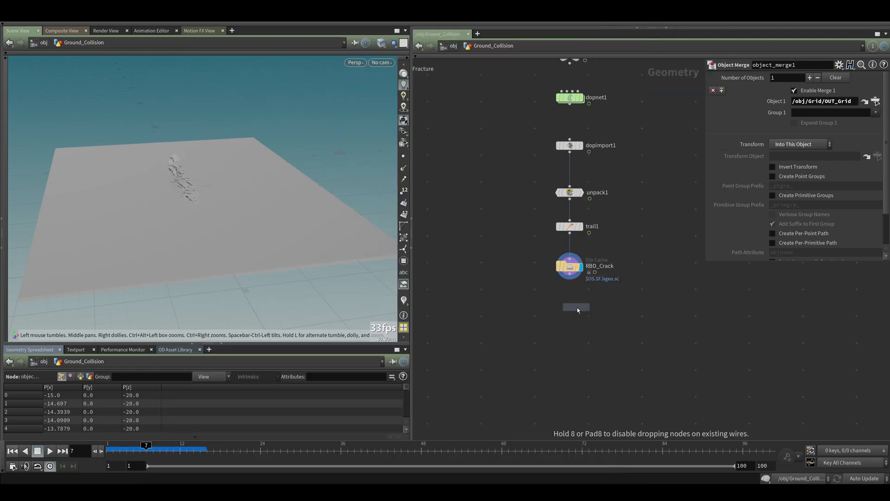
pyautogui.click(593, 323)
pyautogui.click(582, 294)
pyautogui.click(741, 91)
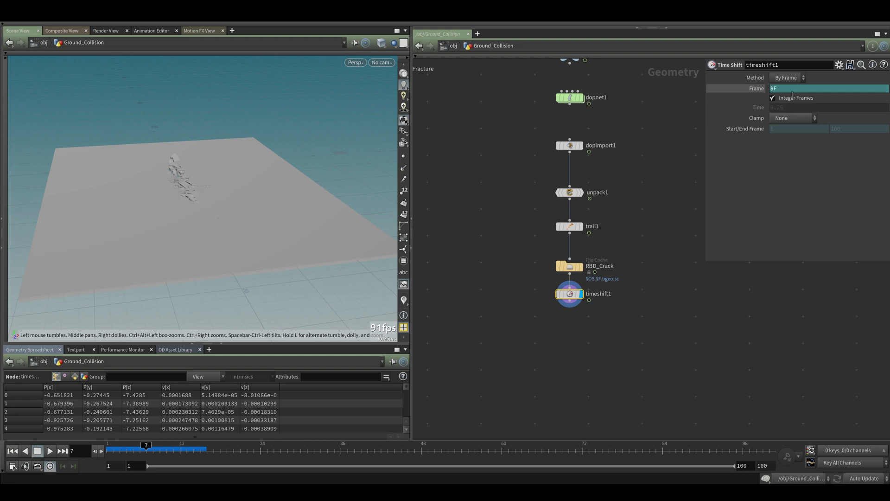
pyautogui.click(794, 92)
pyautogui.press('Return')
# Step: Check the start of the time-shifted crack around frames 29 and 30
pyautogui.moveTo(334, 451); pyautogui.dragTo(275, 451)
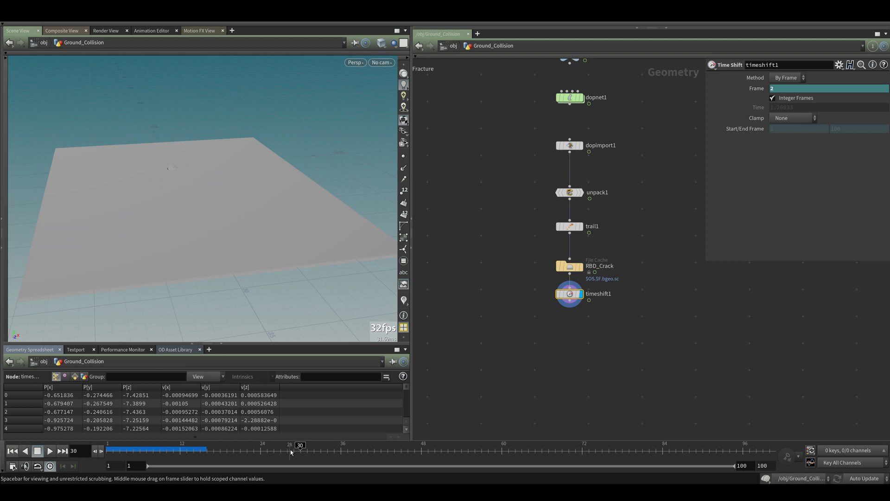
pyautogui.click(287, 453)
pyautogui.click(292, 457)
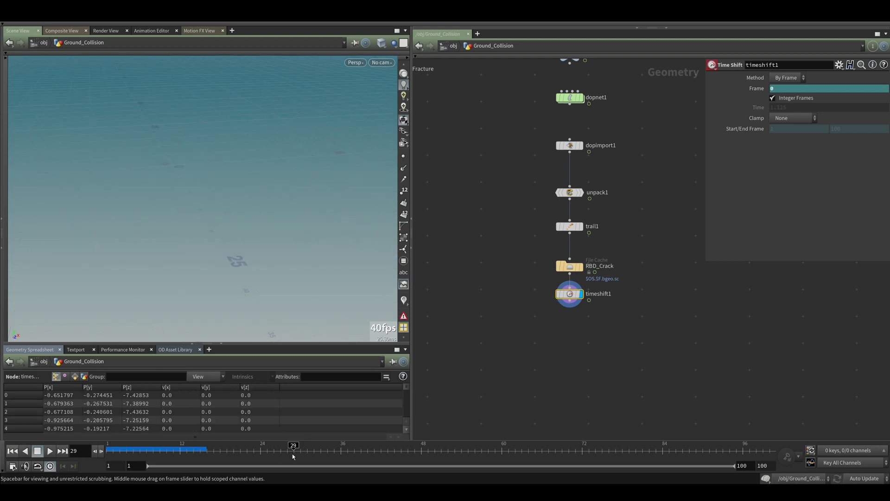
pyautogui.press('Right')
pyautogui.press('Right')
pyautogui.press('Right')
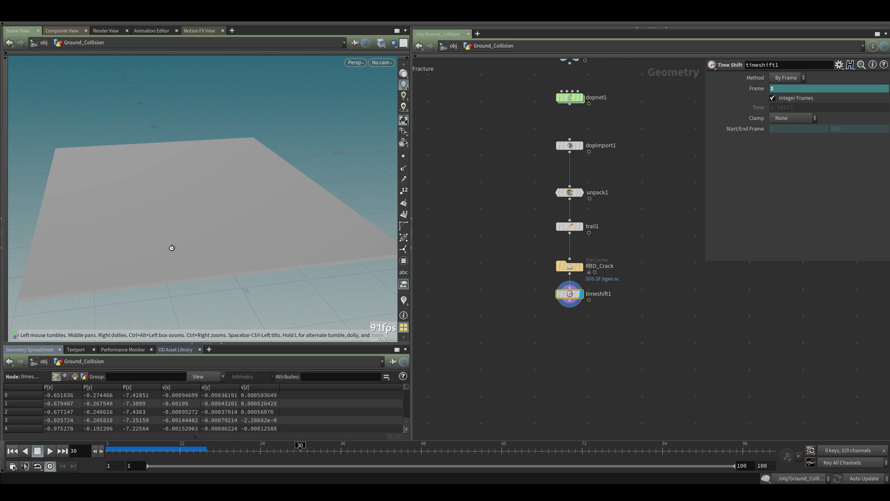
# Step: Return to the object level and compare the delayed crack with the portal and beam up to frame 34
pyautogui.press('u')
pyautogui.moveTo(170, 177)
pyautogui.mouseDown()
pyautogui.moveTo(182, 175)
pyautogui.moveTo(162, 145)
pyautogui.moveTo(213, 155)
pyautogui.moveTo(179, 163)
pyautogui.mouseUp()
pyautogui.press('Right')
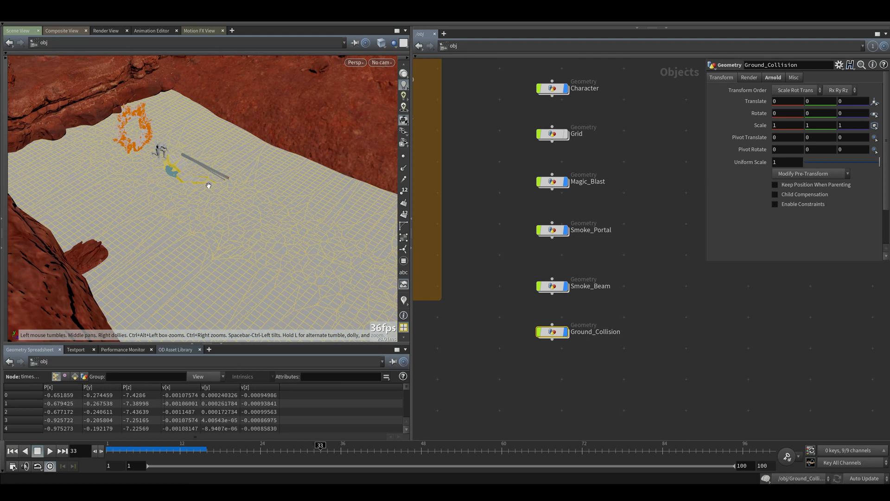
pyautogui.moveTo(208, 185); pyautogui.dragTo(177, 161)
pyautogui.click(457, 305)
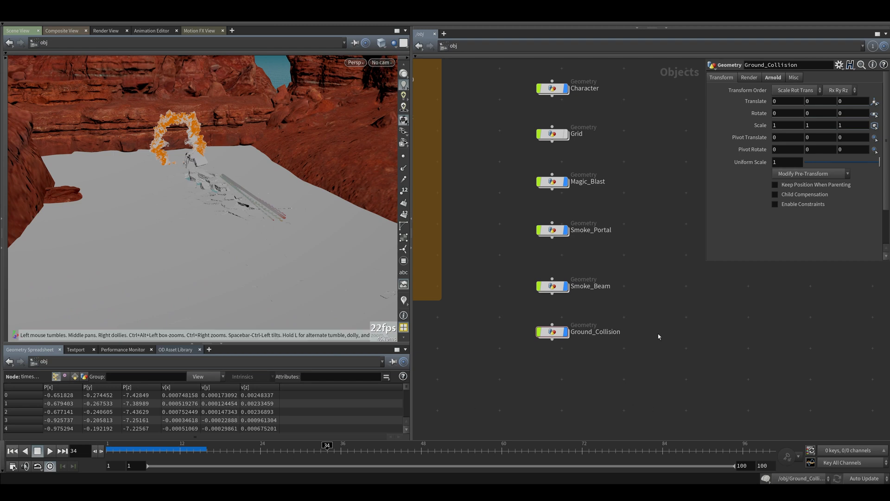
# Step: Reopen Ground_Collision, look through the VOP network inside attribvop1 and nudge its geometry output node into line with multiply2
pyautogui.moveTo(562, 336)
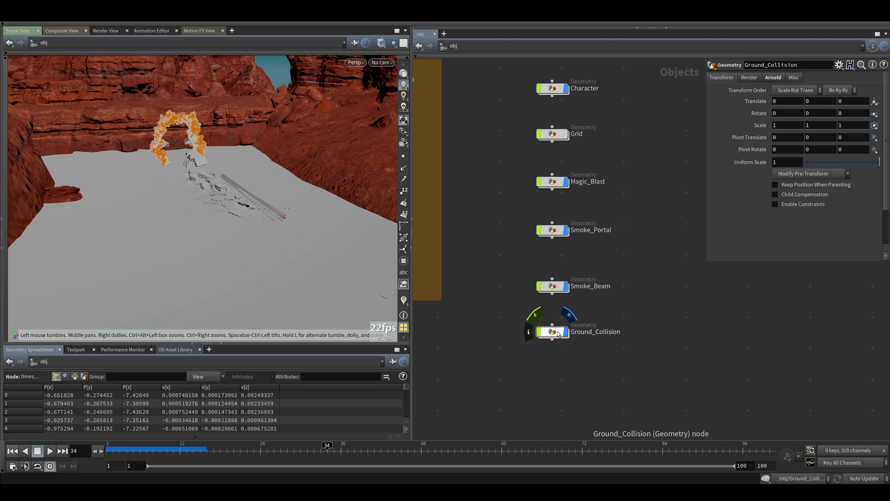
pyautogui.doubleClick(558, 334)
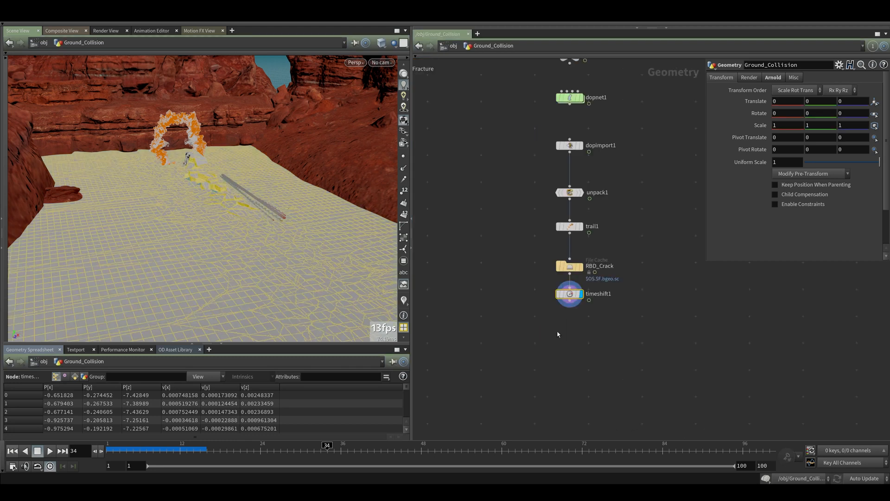
pyautogui.moveTo(625, 187); pyautogui.dragTo(617, 283, button='middle')
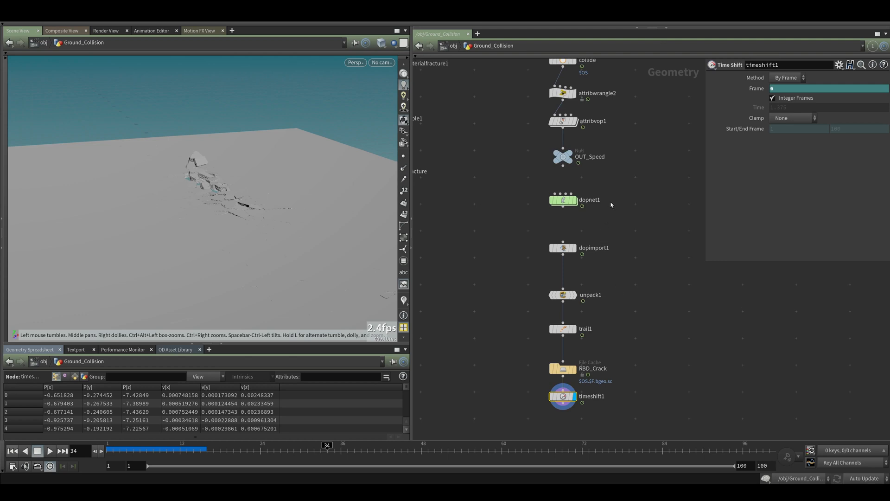
pyautogui.moveTo(609, 201); pyautogui.dragTo(578, 333, button='middle')
pyautogui.click(534, 257)
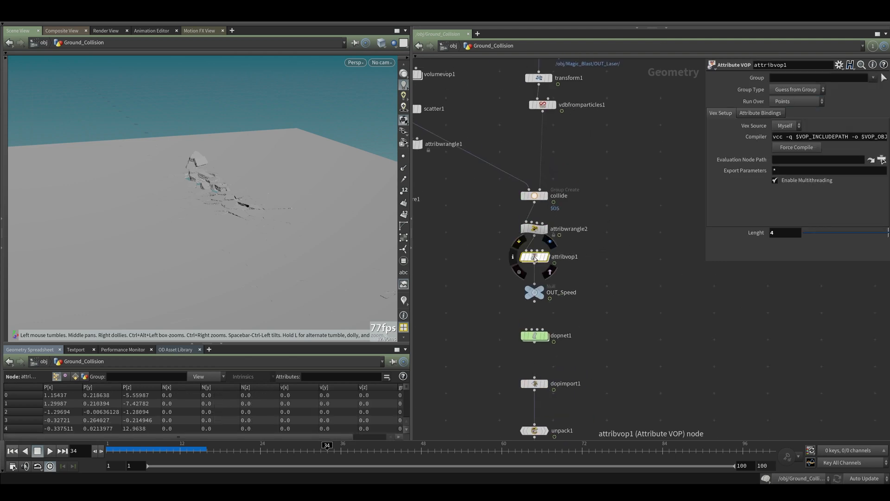
pyautogui.doubleClick(534, 257)
pyautogui.scroll(-3, 635, 317)
pyautogui.moveTo(645, 318); pyautogui.dragTo(590, 338, button='middle')
pyautogui.click(653, 280)
pyautogui.moveTo(720, 301); pyautogui.dragTo(724, 283)
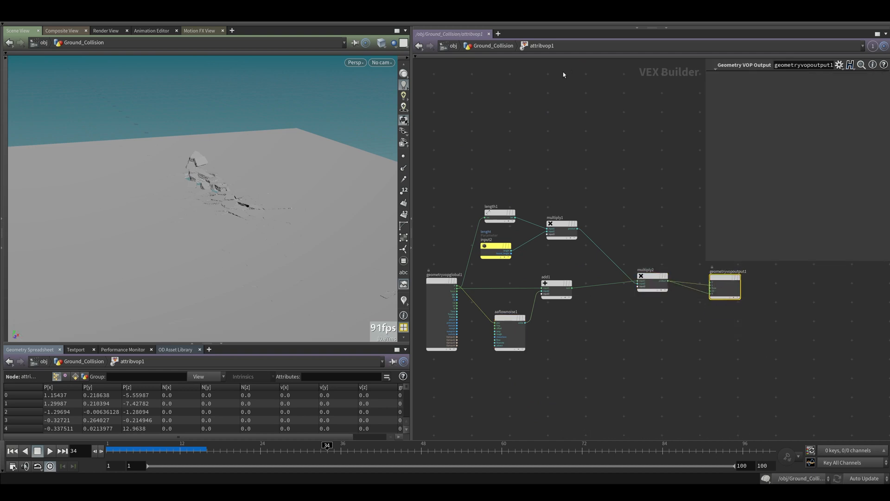
pyautogui.click(513, 48)
pyautogui.moveTo(585, 417); pyautogui.dragTo(560, 256, button='middle')
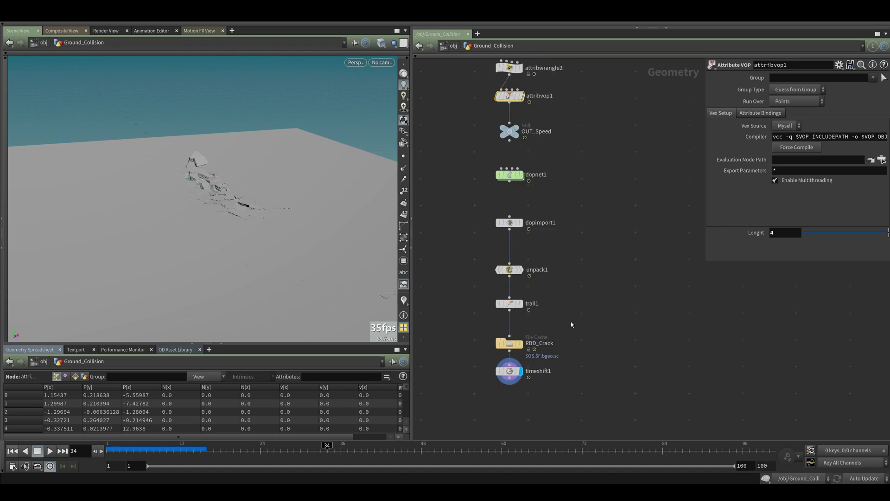
# Step: Select the RBD_Crack cache and review the Ground_Collision node network from the fracture setup down to timeshift1
pyautogui.moveTo(534, 330); pyautogui.dragTo(480, 353)
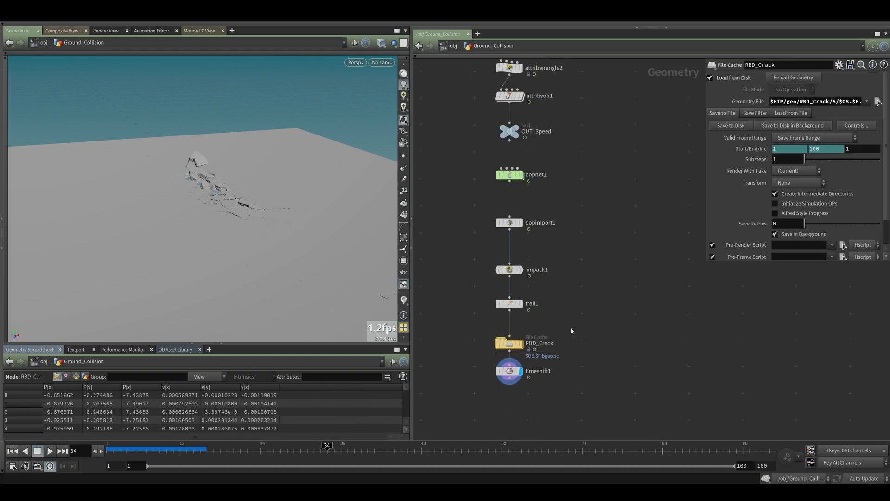
pyautogui.moveTo(570, 328); pyautogui.dragTo(478, 357)
pyautogui.moveTo(615, 281); pyautogui.dragTo(668, 359, button='middle')
pyautogui.scroll(-3, 518, 244)
pyautogui.moveTo(517, 242); pyautogui.dragTo(535, 281, button='middle')
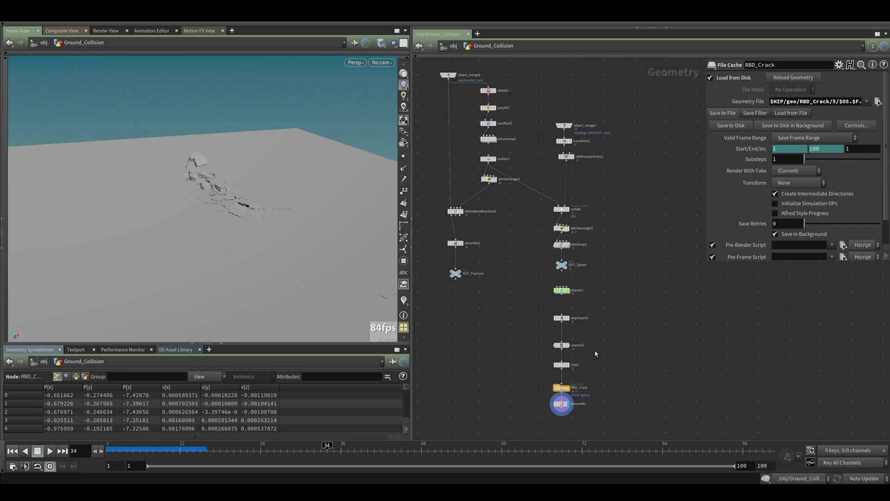
pyautogui.moveTo(594, 350); pyautogui.dragTo(596, 310, button='middle')
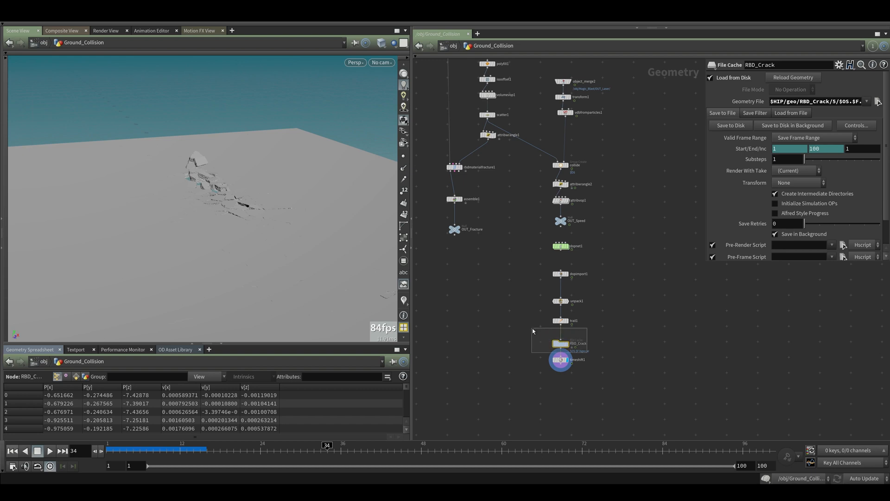
pyautogui.scroll(2, 584, 350)
pyautogui.scroll(5, 585, 350)
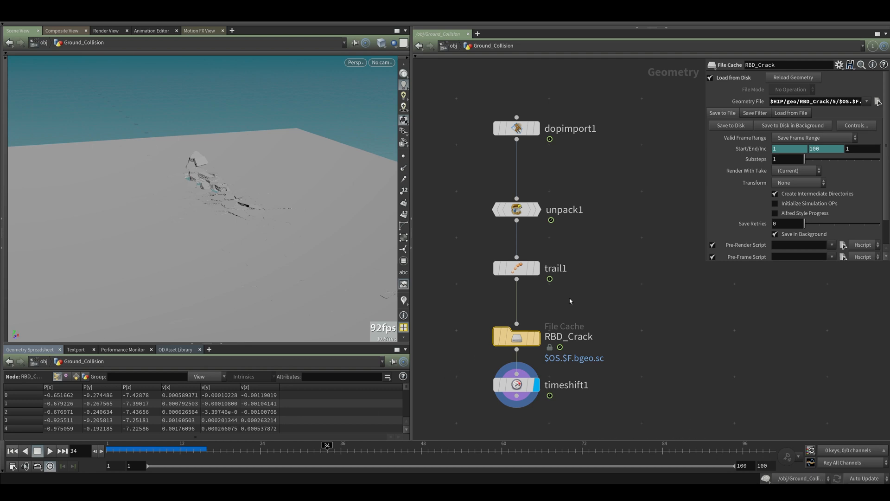
pyautogui.scroll(-3, 569, 299)
pyautogui.scroll(2, 570, 299)
pyautogui.scroll(-2, 598, 130)
pyautogui.moveTo(605, 74); pyautogui.dragTo(605, 211, button='middle')
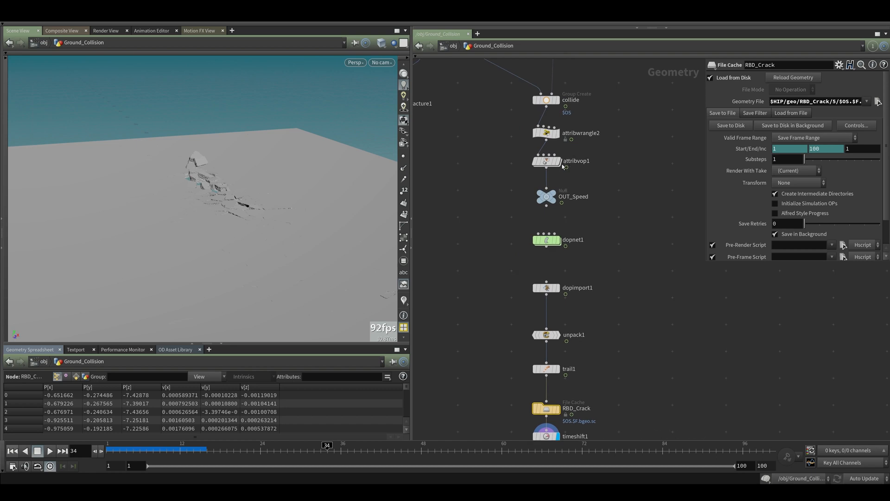
# Step: Review the Lenght parameter of attribvop1 and the settings of aaflownoise1 and length1 inside it
pyautogui.click(547, 159)
pyautogui.moveTo(645, 301); pyautogui.dragTo(619, 334, button='middle')
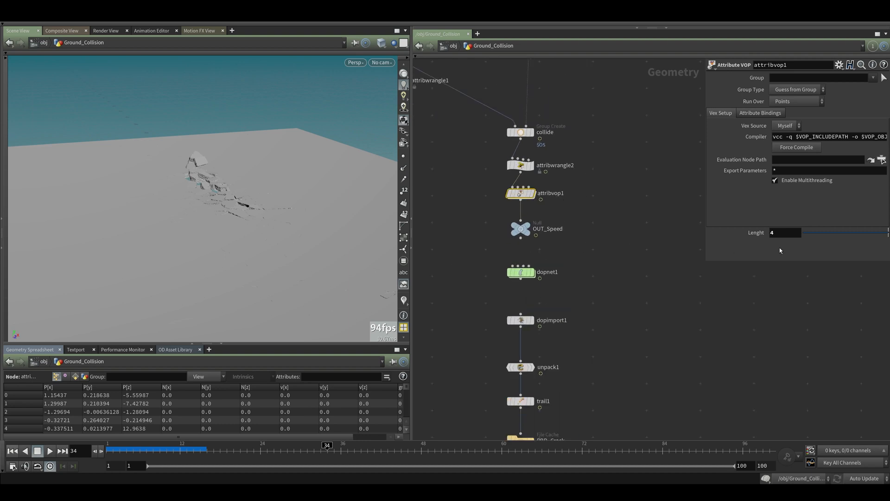
pyautogui.click(408, 179)
pyautogui.click(407, 179)
pyautogui.click(404, 167)
pyautogui.click(404, 168)
pyautogui.doubleClick(521, 193)
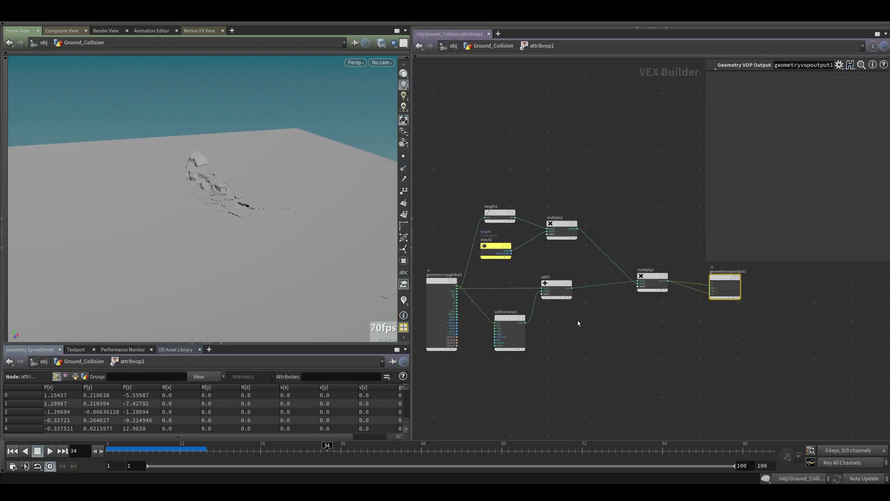
pyautogui.click(512, 336)
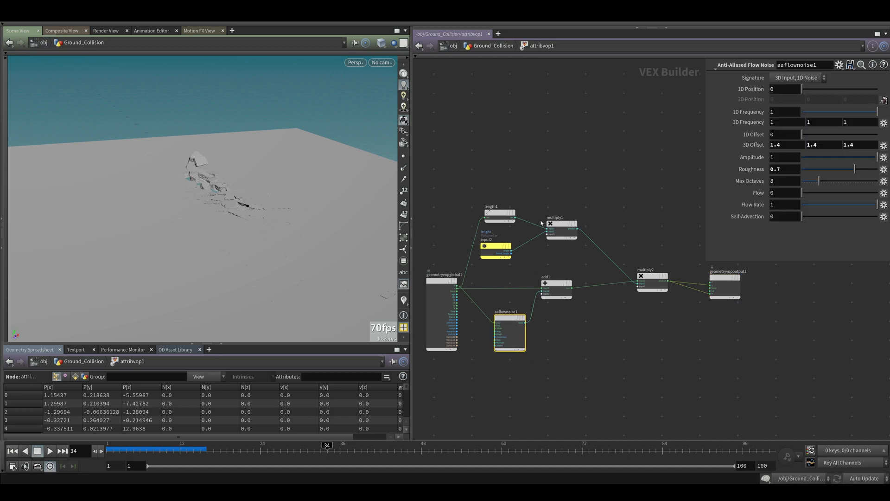
pyautogui.click(500, 221)
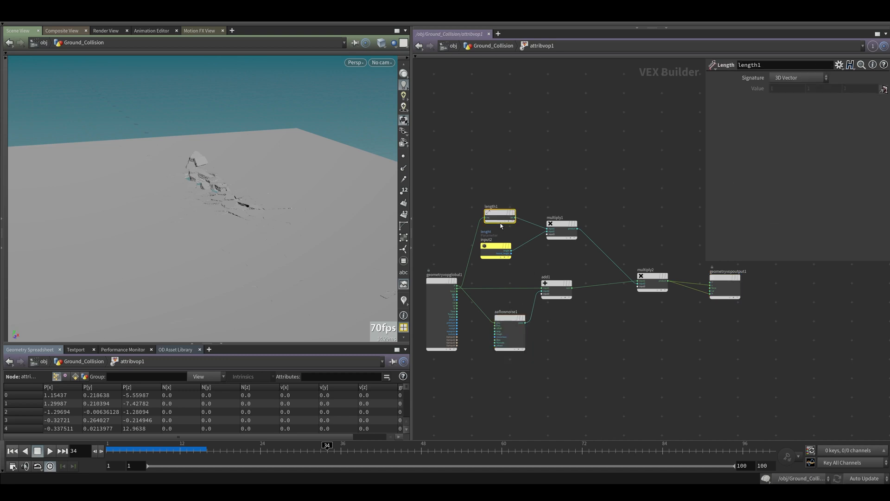
# Step: Leave attribvop1 and examine the effect of attribtransfer1 on the cracked ground inside dopnet1's sopsolver1
pyautogui.click(475, 48)
pyautogui.moveTo(578, 295); pyautogui.dragTo(570, 256, button='middle')
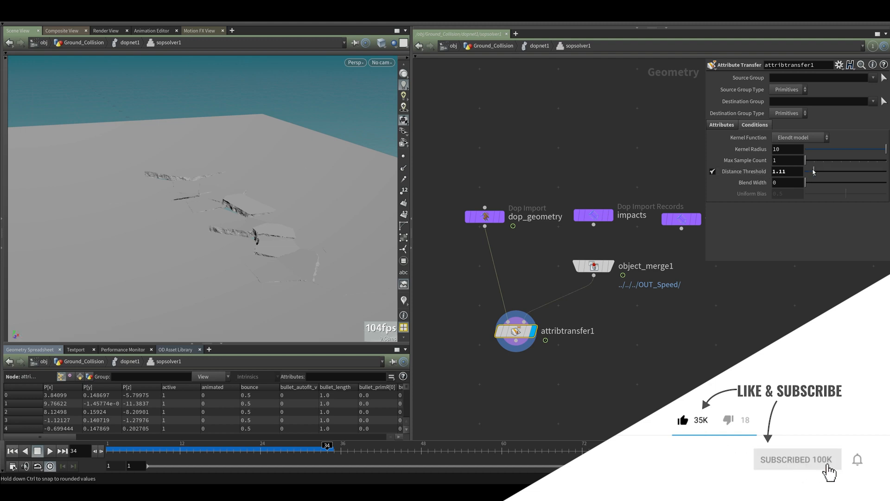
pyautogui.moveTo(228, 198); pyautogui.dragTo(231, 258, button='right')
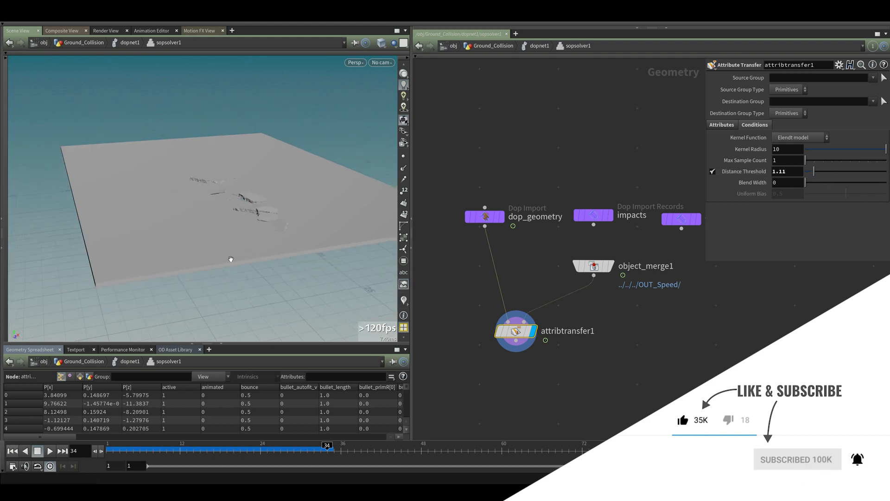
# Step: Leave sopsolver1 and dopnet1 and return to the end of the Ground_Collision node chain at timeshift1
pyautogui.moveTo(304, 214); pyautogui.dragTo(319, 225)
pyautogui.click(537, 46)
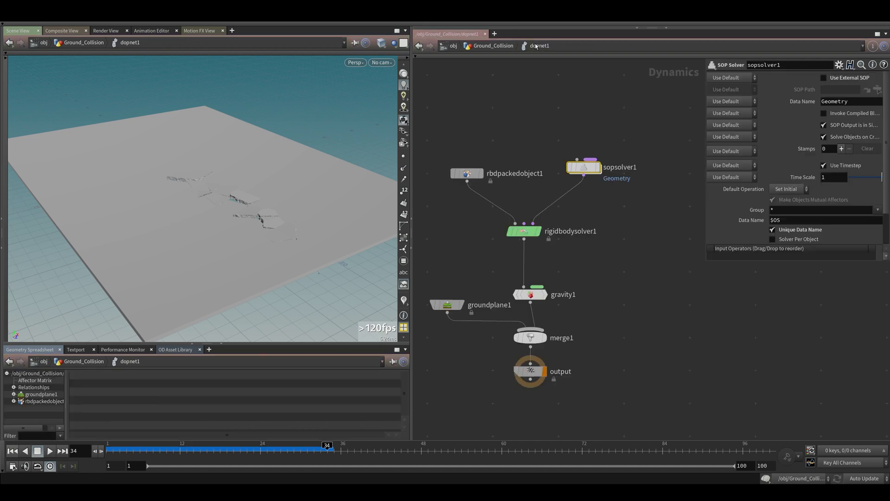
pyautogui.click(505, 46)
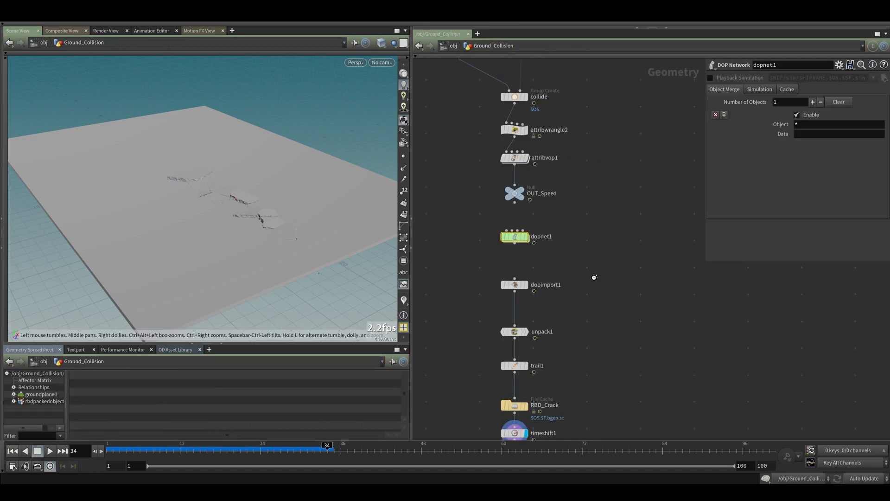
pyautogui.moveTo(526, 311); pyautogui.dragTo(461, 271)
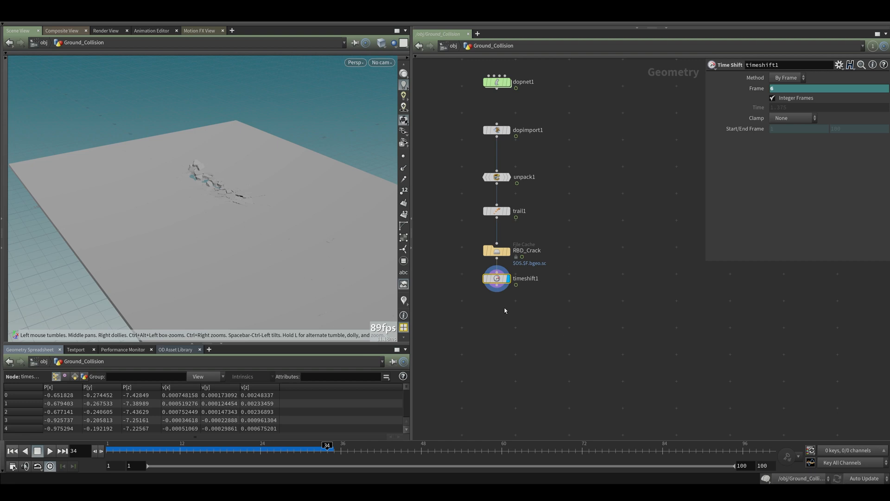
# Step: Add a Null after timeshift1 as the displayed end of the chain and name it OUT_Ground_Fracture
pyautogui.press('Tab')
pyautogui.write('null')
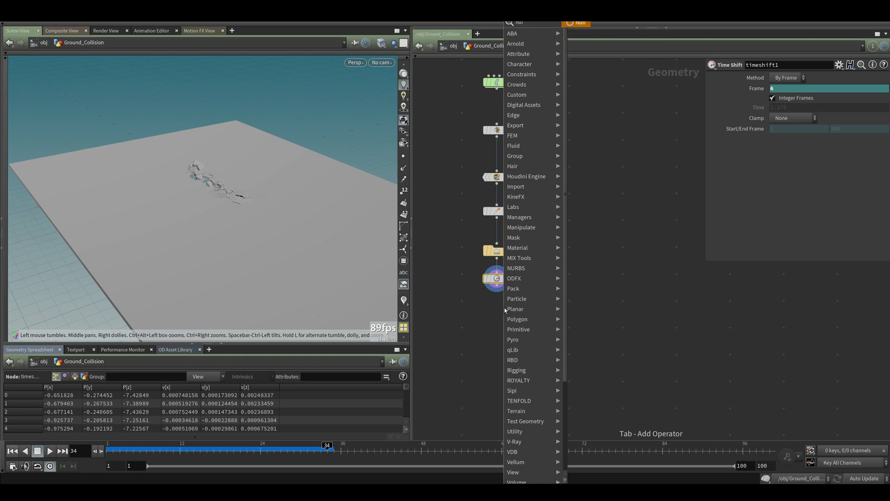
pyautogui.press('Return')
pyautogui.press('Return')
pyautogui.click(505, 314)
pyautogui.doubleClick(515, 308)
pyautogui.write('O')
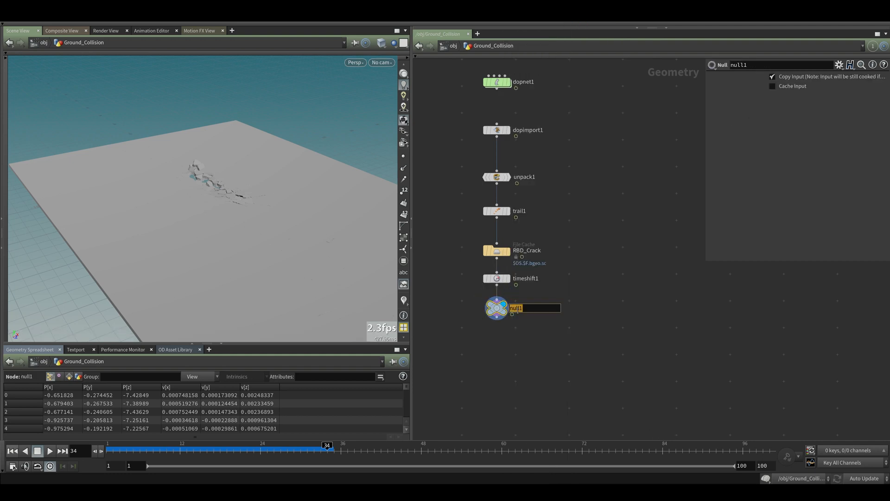
pyautogui.write('UT_Ground_Fracture')
pyautogui.press('Return')
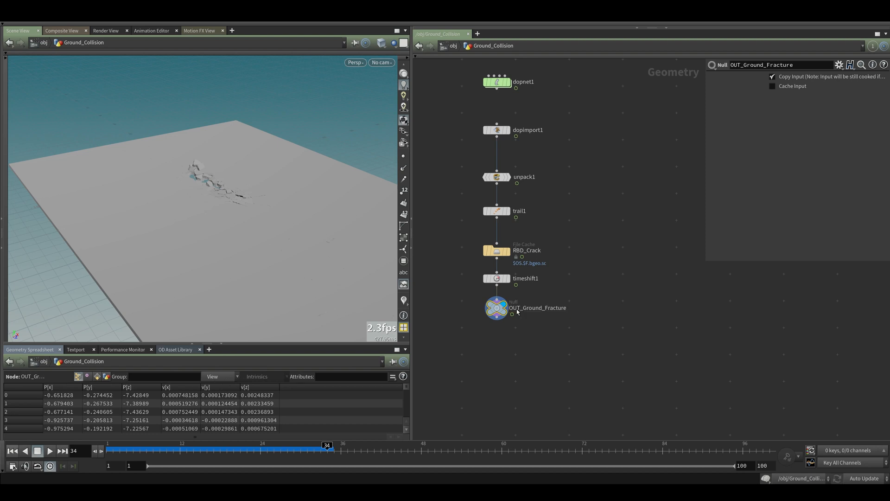
# Step: Return to the object level, inspect the cracked ground with the portal and beam in the full scene, and go to frame 35
pyautogui.click(450, 45)
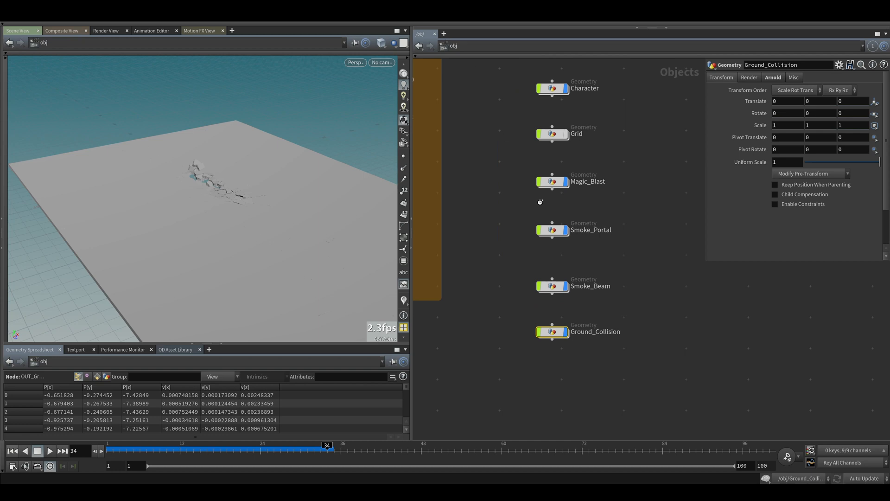
pyautogui.click(628, 291)
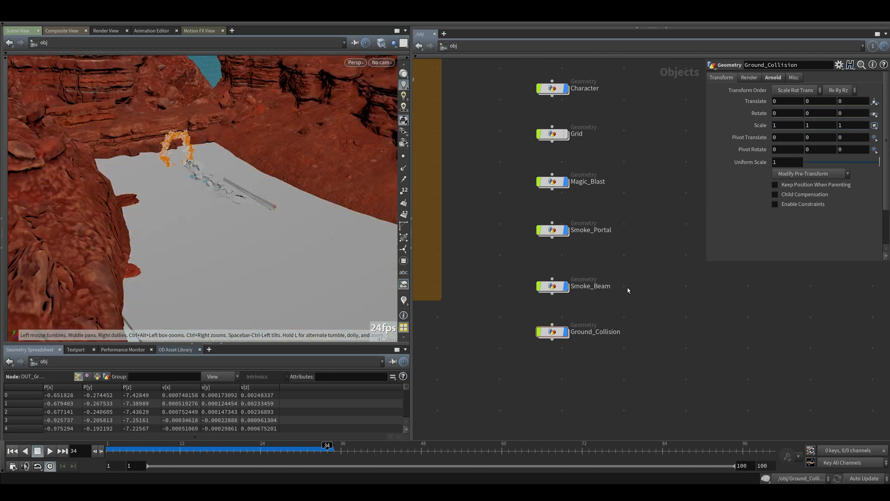
pyautogui.moveTo(302, 228); pyautogui.dragTo(249, 234)
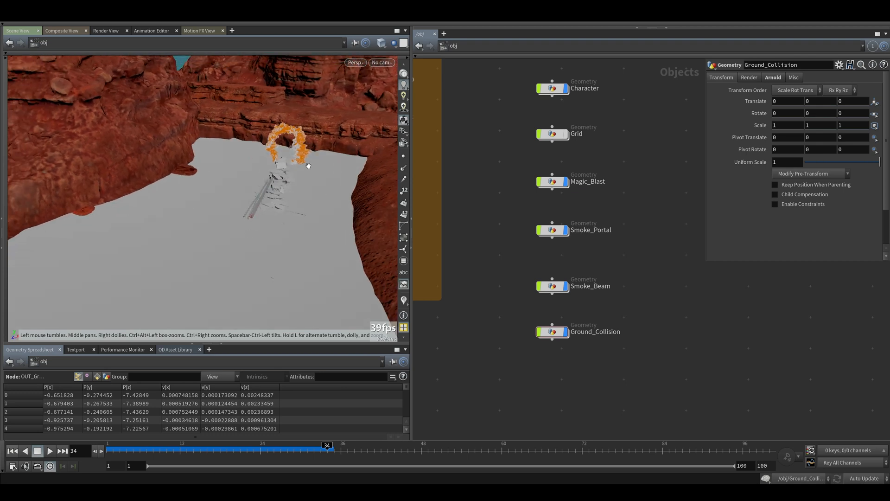
pyautogui.moveTo(591, 383); pyautogui.dragTo(571, 336, button='middle')
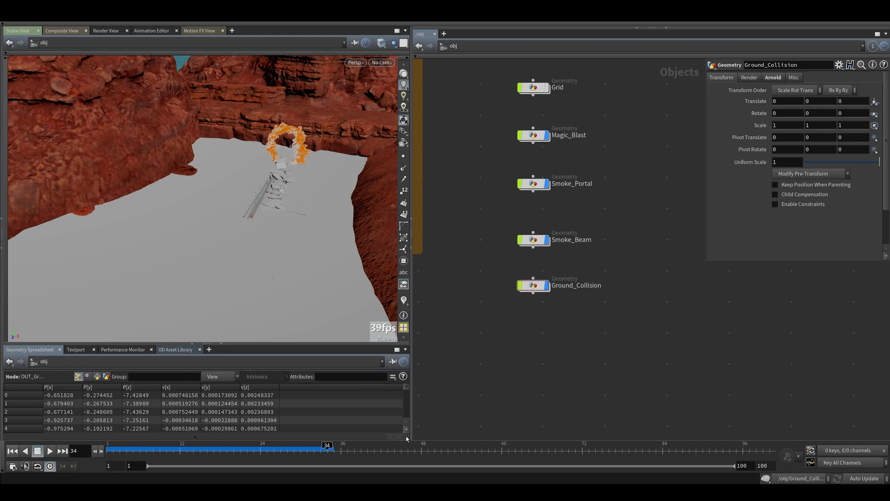
pyautogui.moveTo(278, 197); pyautogui.dragTo(237, 204)
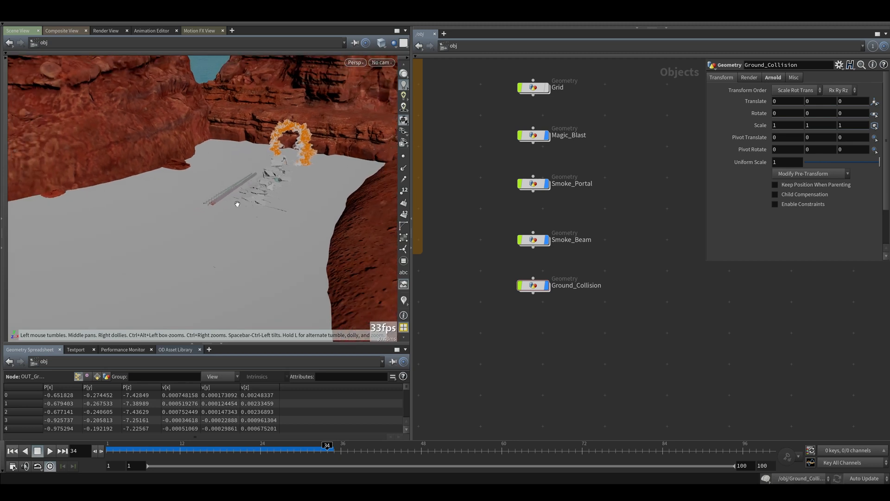
pyautogui.click(332, 455)
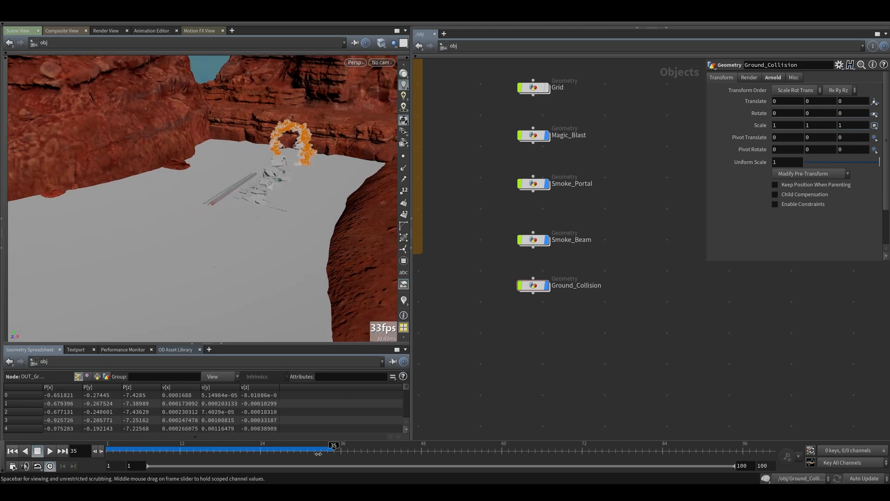